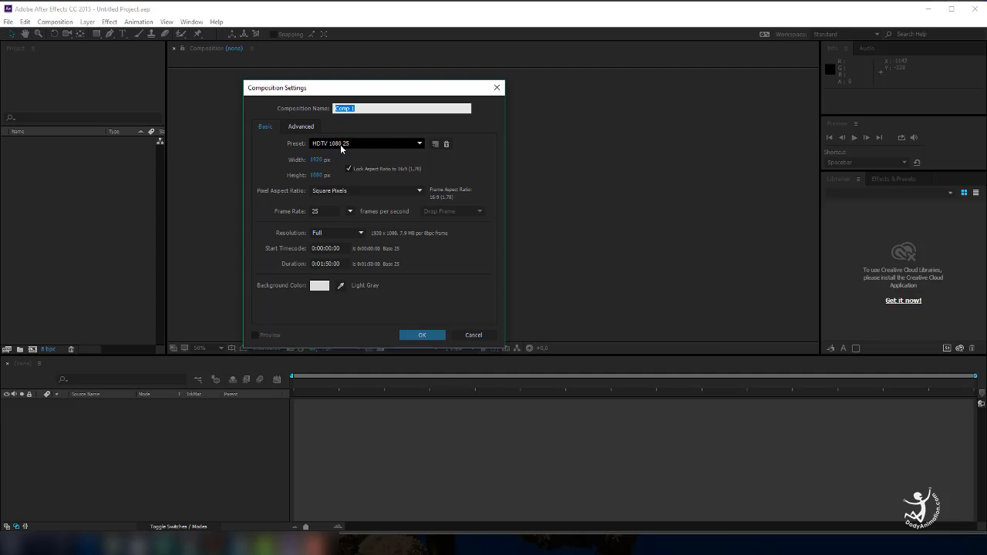
# Create a composition named "kok bisa" with the HDTV 1080 25 preset and a duration of 0:01:50:00.
pyautogui.click(353, 143)
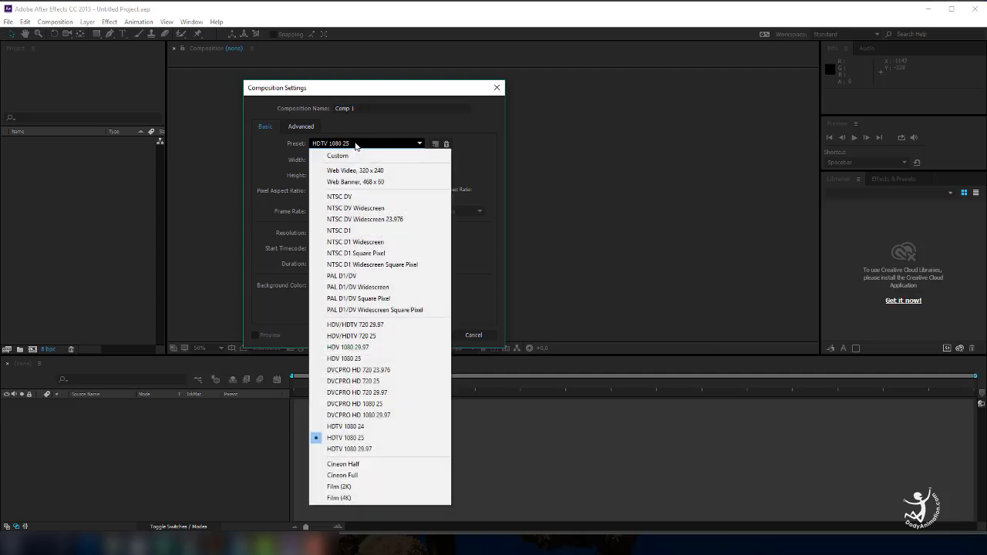
pyautogui.click(365, 438)
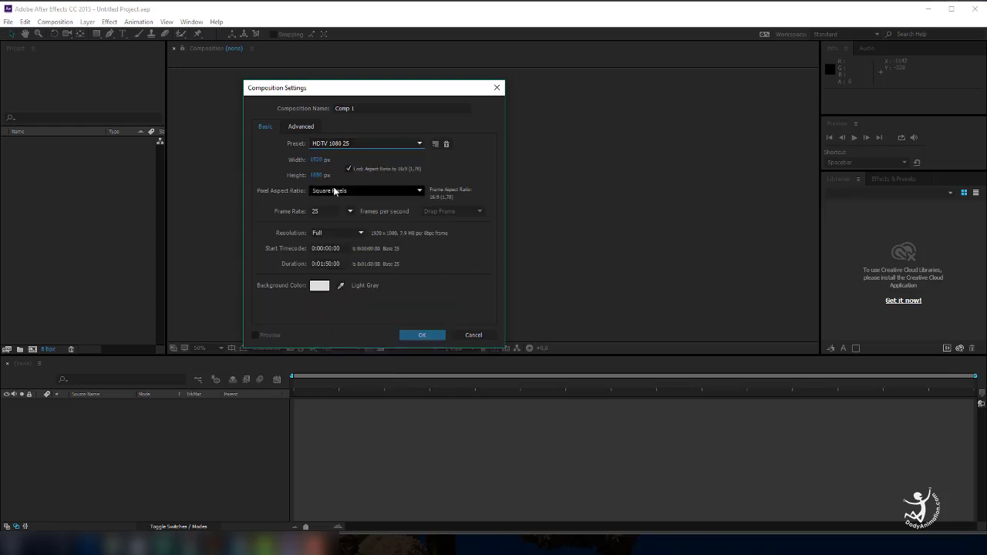
pyautogui.click(327, 264)
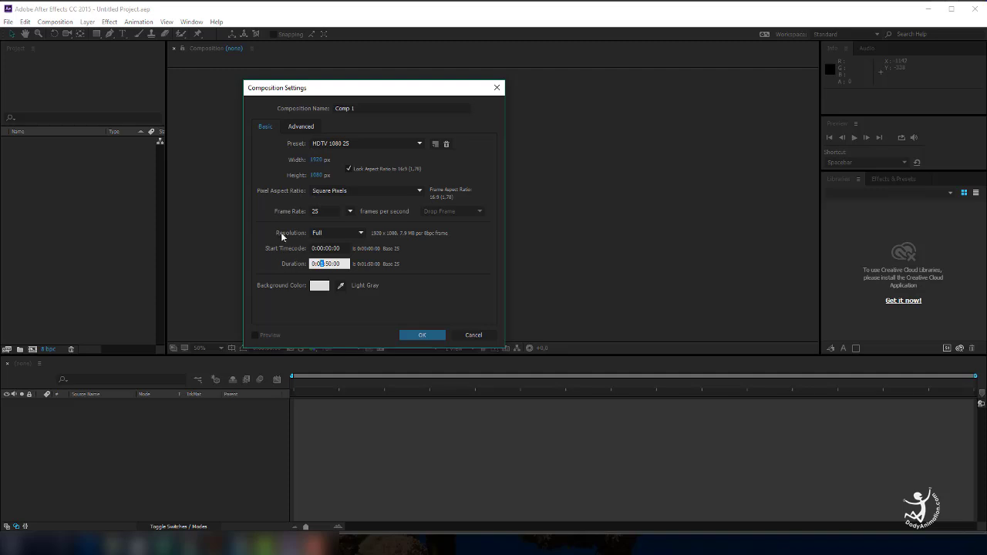
pyautogui.press('Tab')
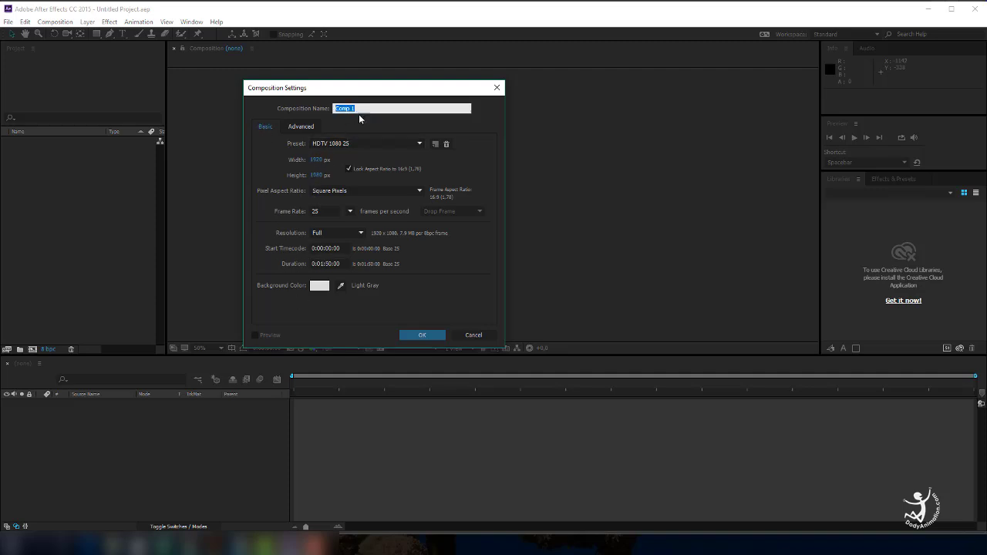
pyautogui.write('kok bisa')
pyautogui.click(417, 335)
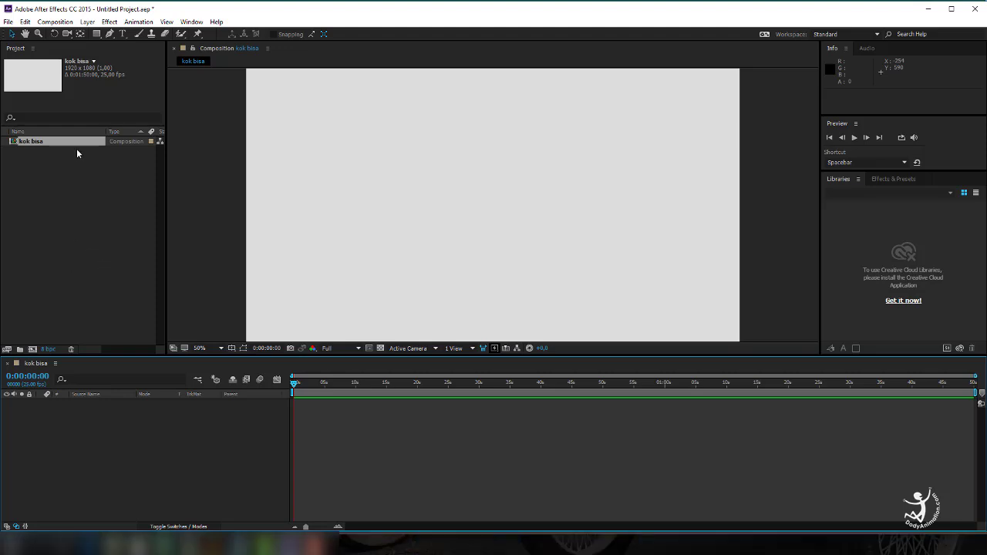
# Choose the Illustrator file karakter.ai from the 08 animasi kok bisa folder for import into the project.
pyautogui.click(8, 22)
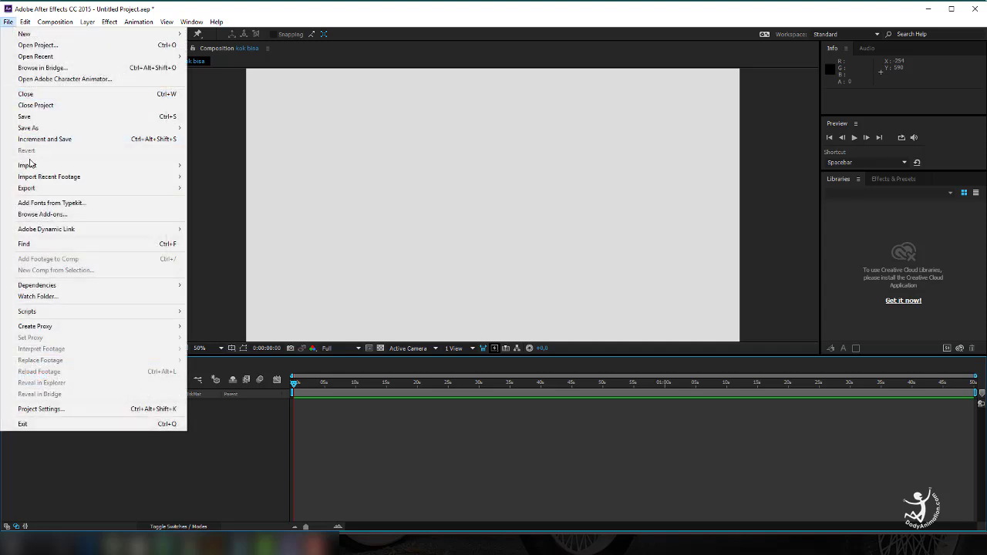
pyautogui.moveTo(28, 164)
pyautogui.click(216, 166)
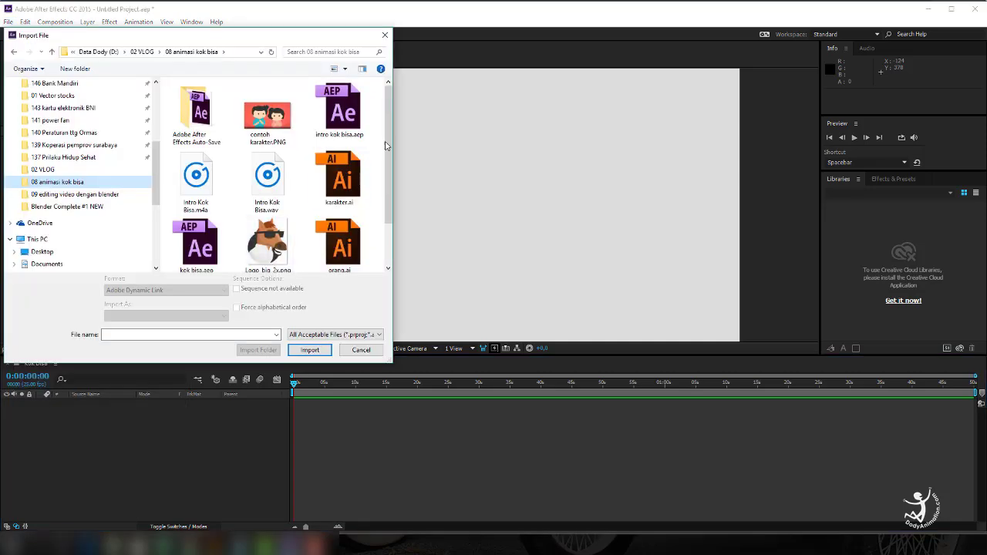
pyautogui.moveTo(386, 146); pyautogui.dragTo(387, 192)
pyautogui.click(333, 111)
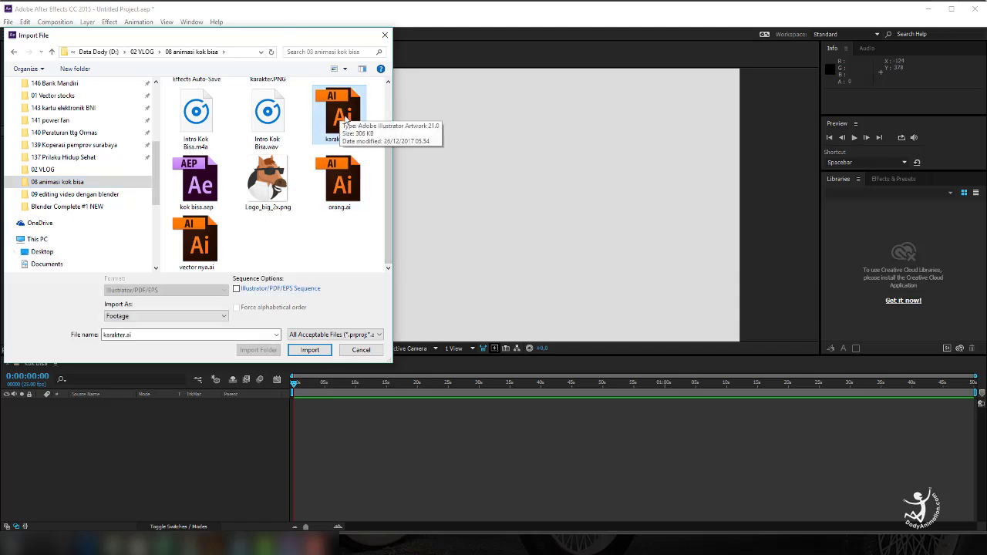
pyautogui.click(309, 349)
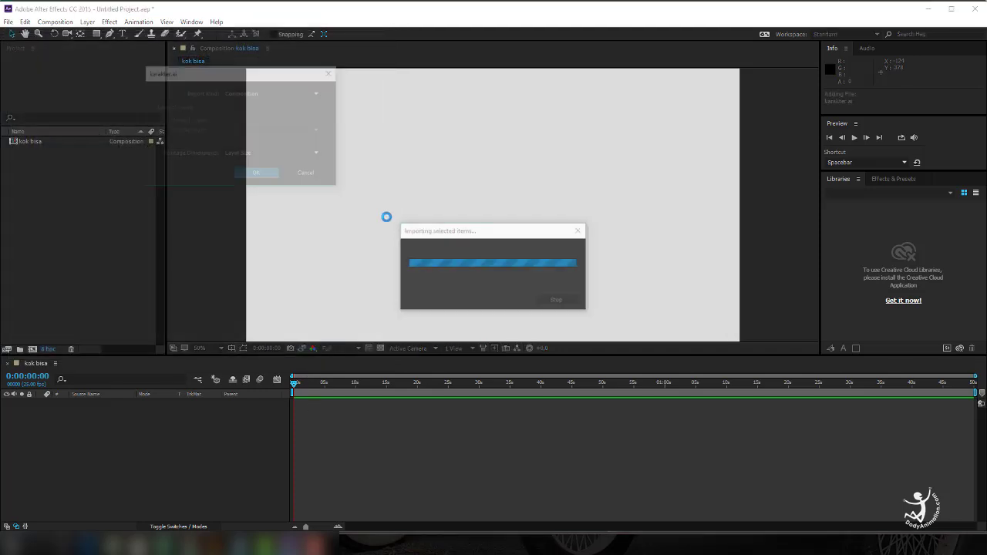
# Import karakter.ai with Composition as the import kind and Layer Size as the footage dimensions.
pyautogui.moveTo(232, 74); pyautogui.dragTo(159, 112)
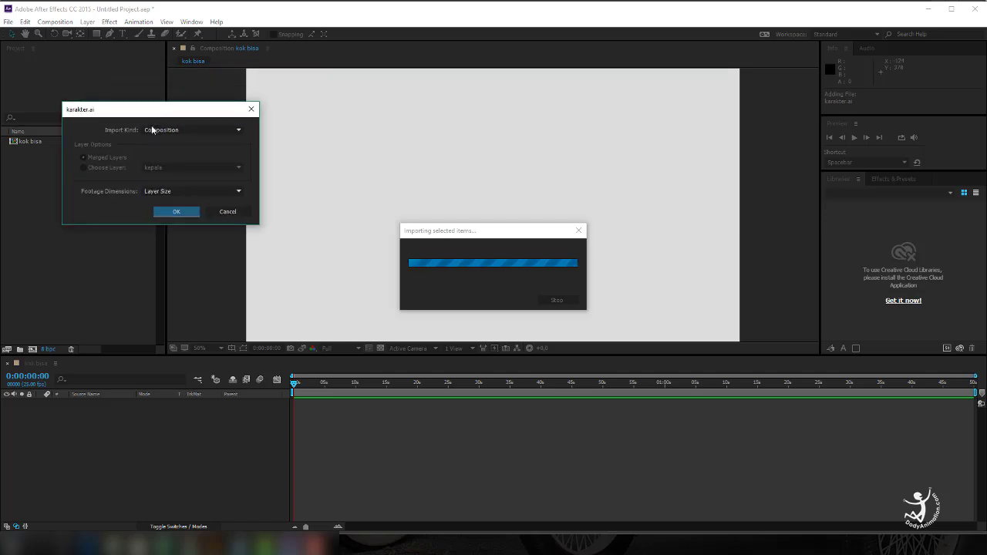
pyautogui.click(152, 129)
pyautogui.click(154, 153)
pyautogui.click(154, 192)
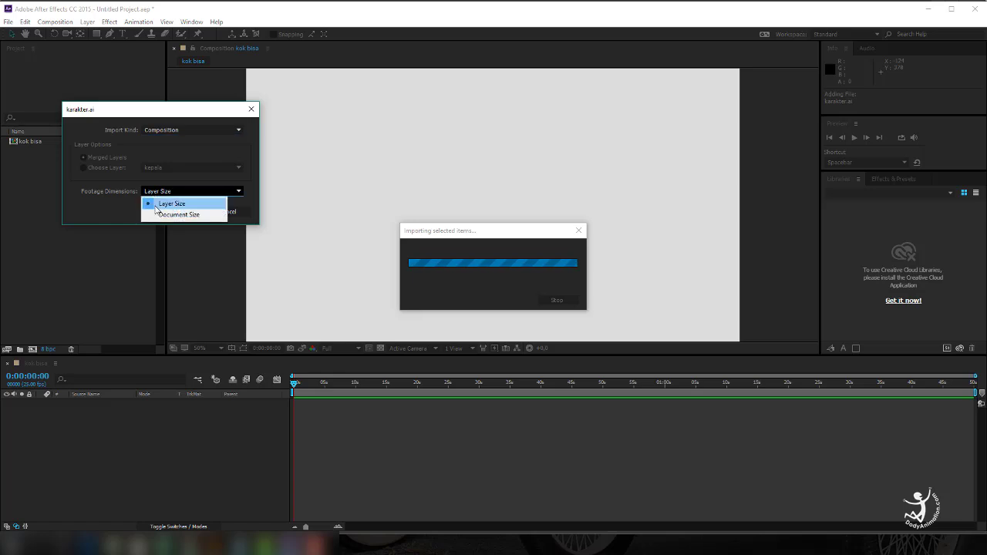
pyautogui.click(155, 205)
pyautogui.click(181, 213)
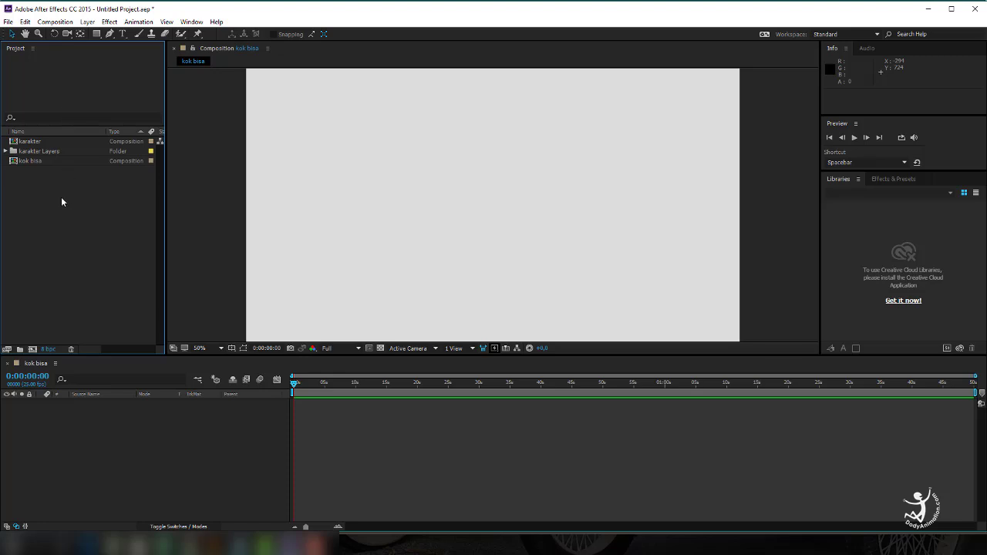
# Import the audio file Intro Kok Bisa.wav into the project.
pyautogui.click(8, 22)
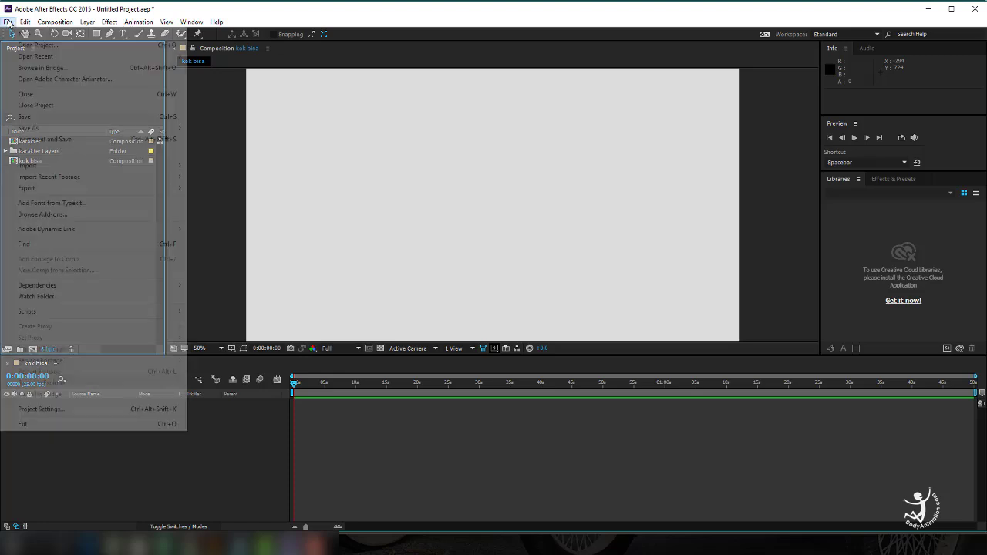
pyautogui.moveTo(89, 166)
pyautogui.click(232, 165)
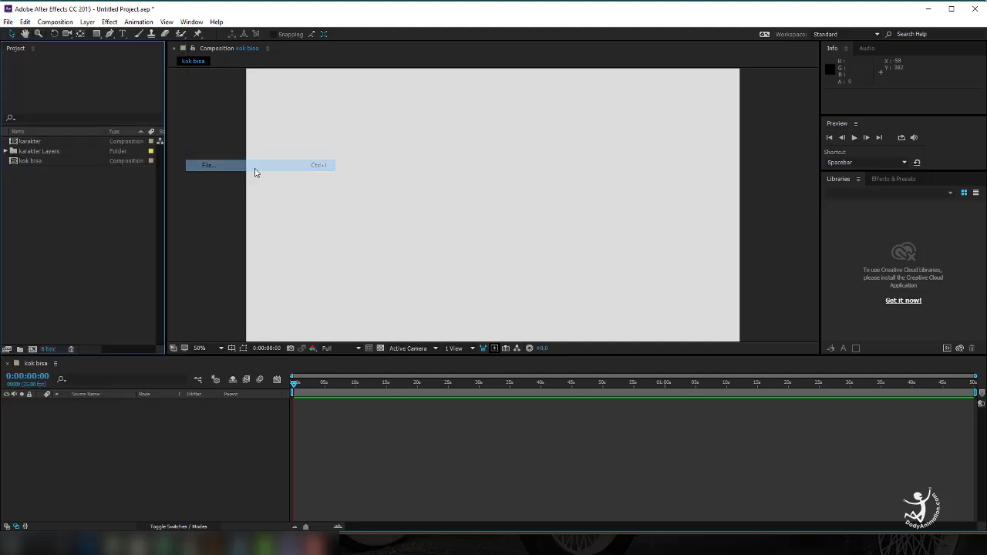
pyautogui.click(270, 181)
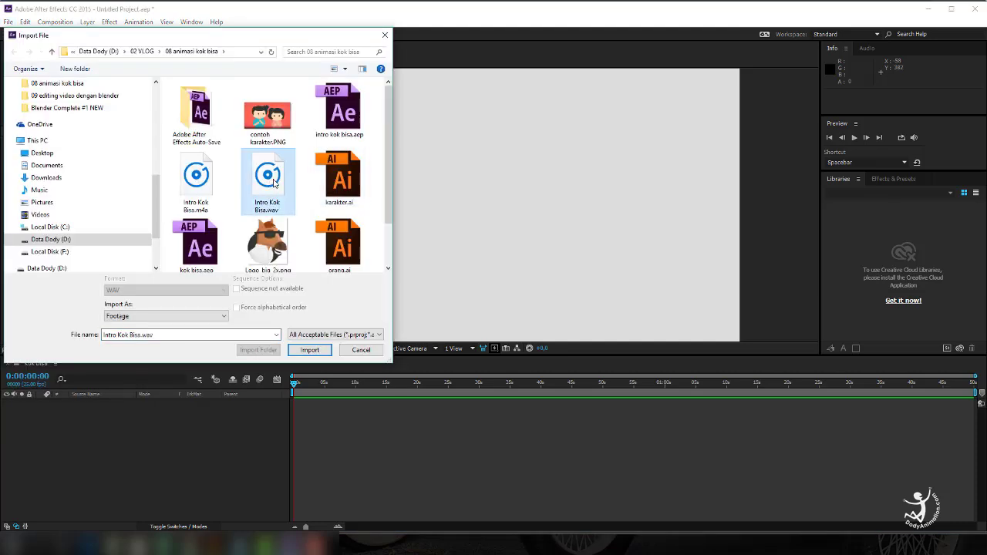
pyautogui.click(309, 350)
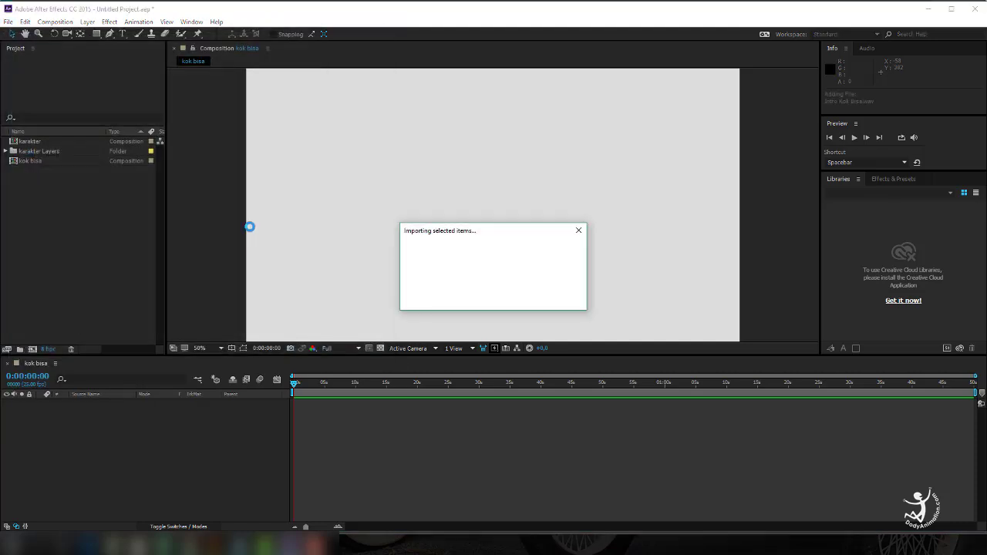
pyautogui.click(74, 209)
# Add Intro Kok Bisa.wav to the kok bisa composition as a layer and display its audio waveform.
pyautogui.click(28, 144)
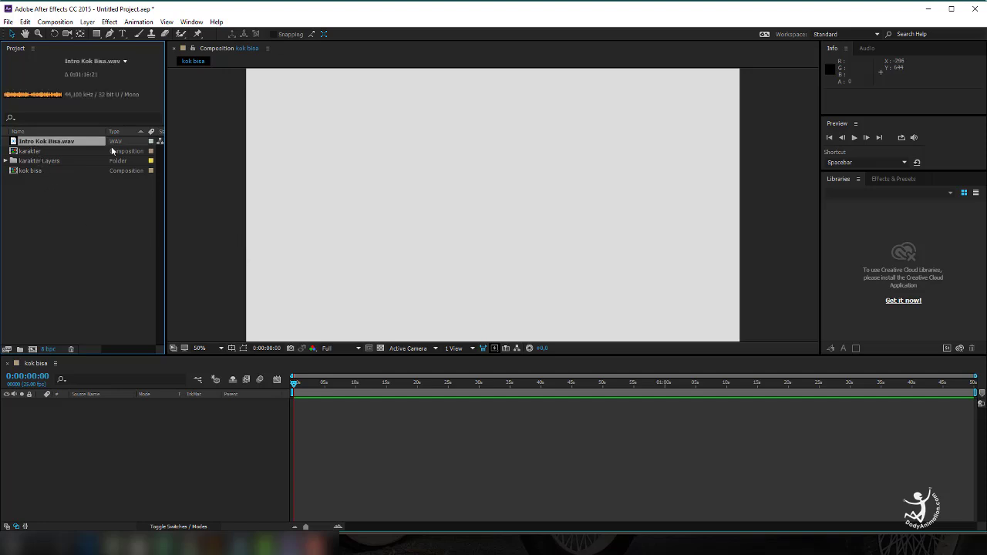
pyautogui.moveTo(57, 144); pyautogui.dragTo(502, 231)
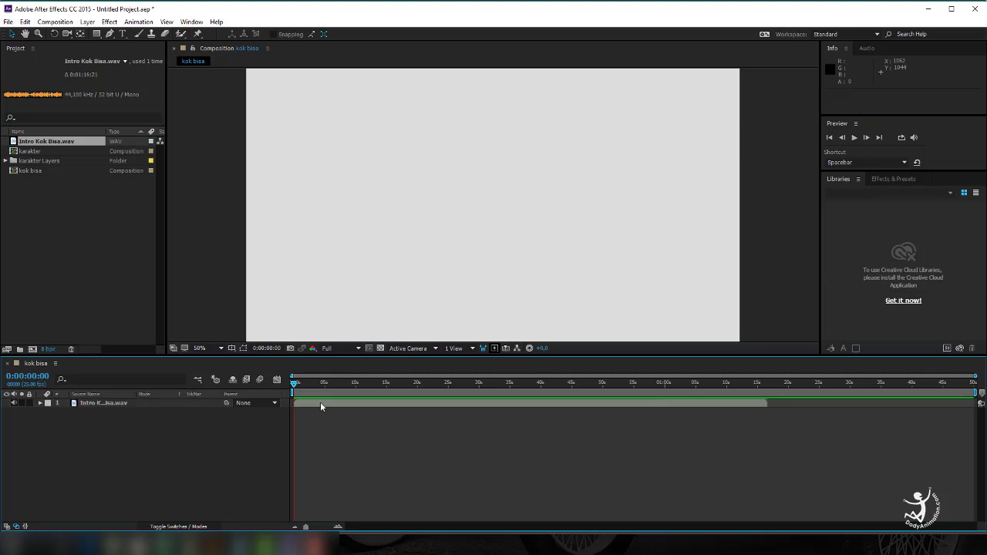
pyautogui.click(322, 404)
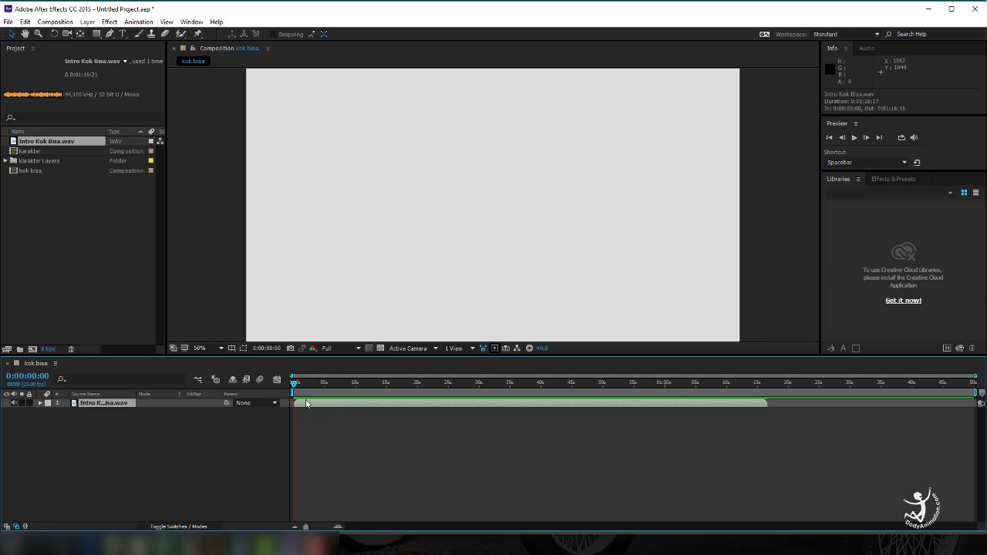
pyautogui.press('l')
pyautogui.press('l')
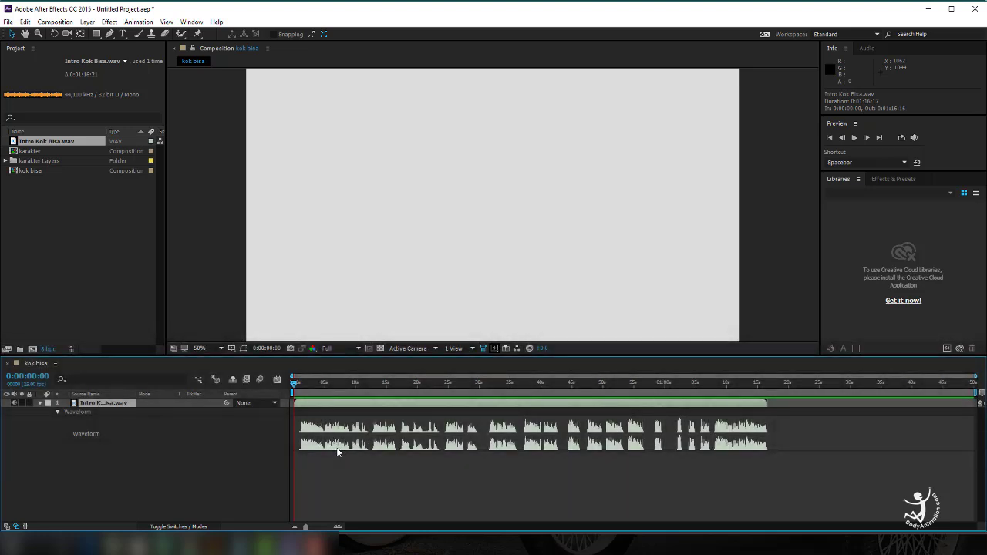
# Expand the audio properties of the Intro Kok Bisa.wav layer and raise its Audio Levels to +5 dB.
pyautogui.click(297, 390)
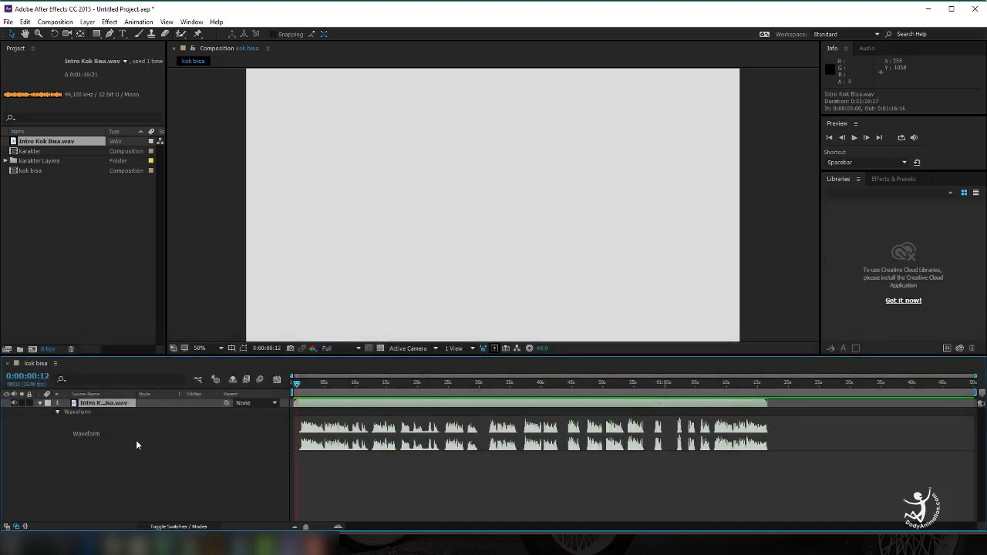
pyautogui.click(41, 403)
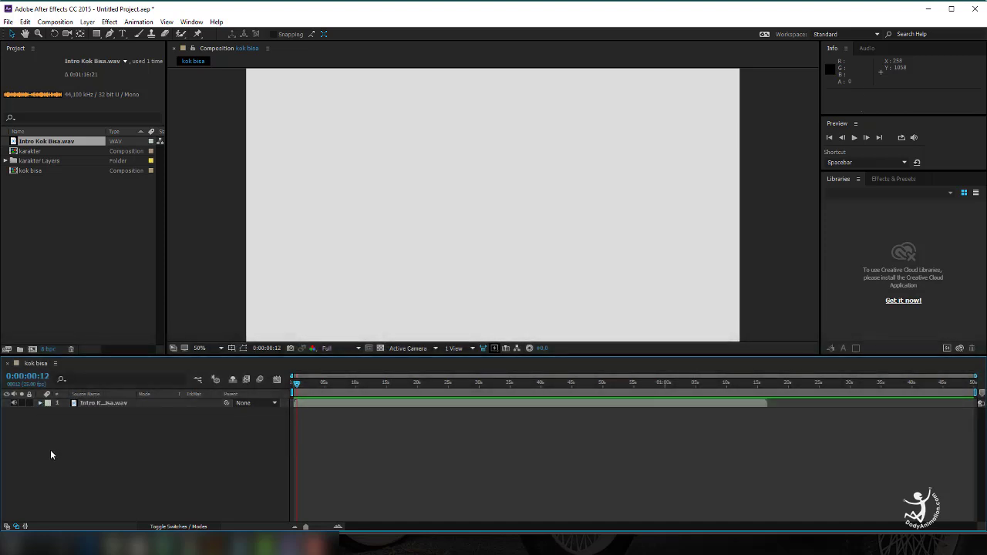
pyautogui.click(39, 404)
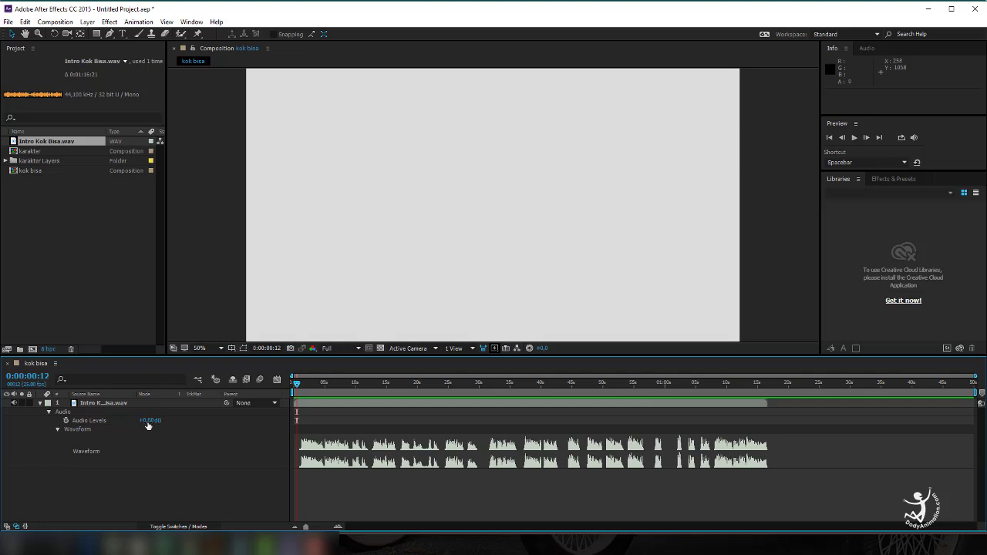
pyautogui.moveTo(149, 426); pyautogui.dragTo(165, 425)
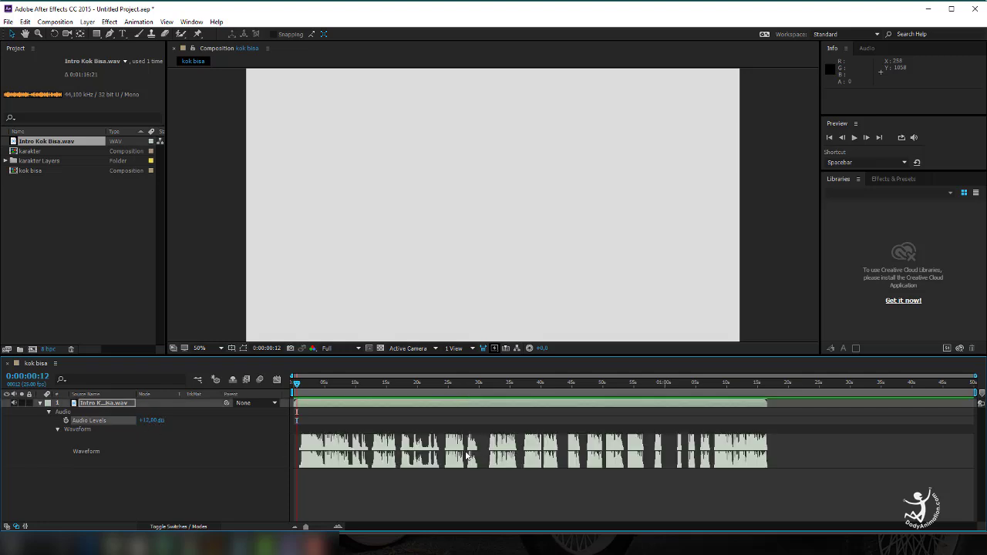
pyautogui.moveTo(152, 422); pyautogui.dragTo(142, 423)
# Scrub the time indicator with sound through the first seconds of the Intro Kok Bisa.wav narration.
pyautogui.click(301, 389)
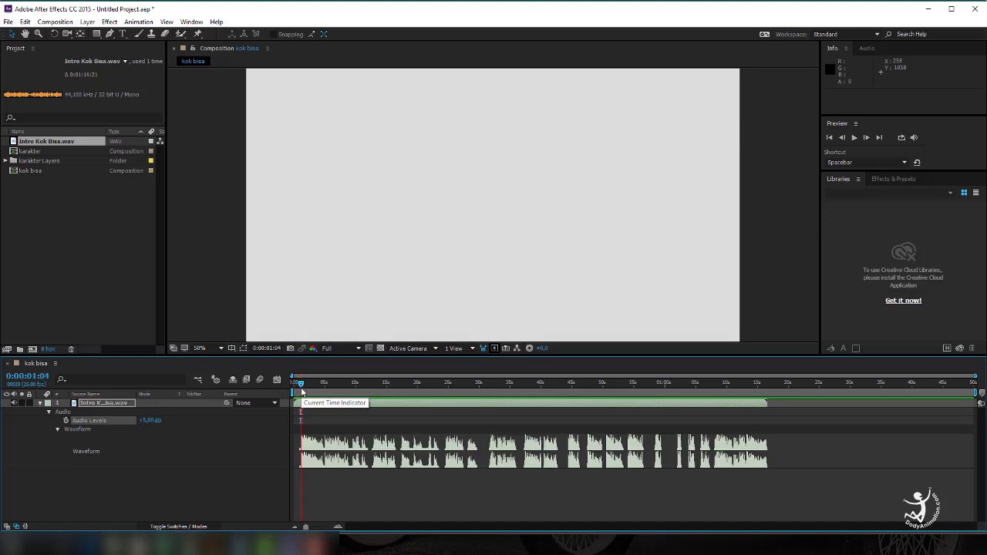
pyautogui.moveTo(301, 391); pyautogui.dragTo(299, 394)
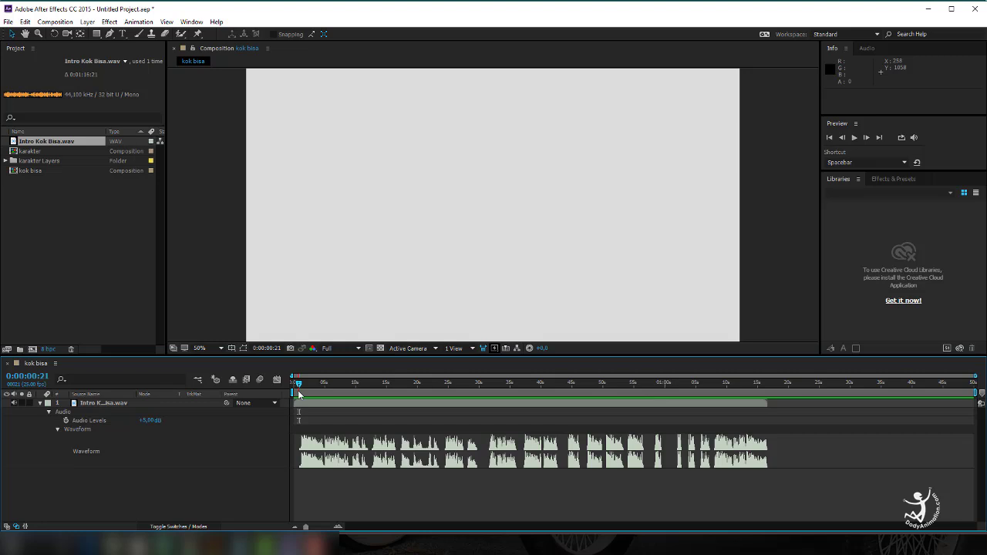
pyautogui.press('ctrl')
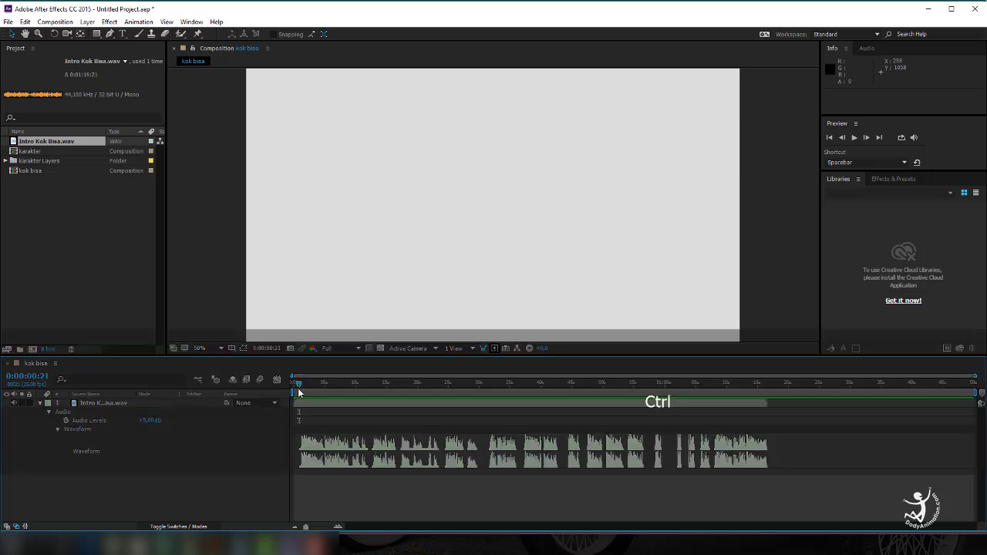
pyautogui.moveTo(299, 389); pyautogui.dragTo(328, 391)
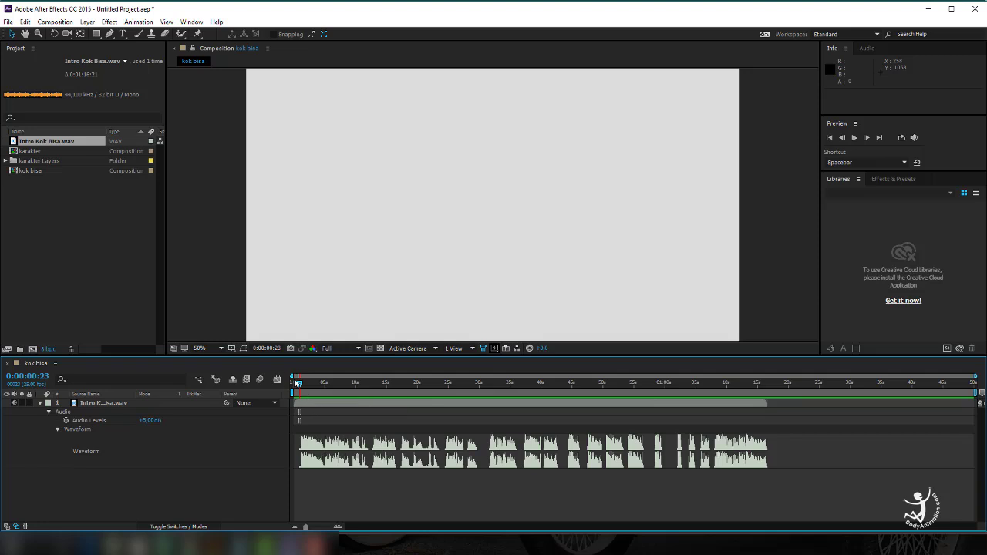
pyautogui.click(296, 382)
# Create a composition-size solid layer, 1920 x 1080 px, in a saturated orange colour.
pyautogui.click(87, 22)
pyautogui.moveTo(89, 34)
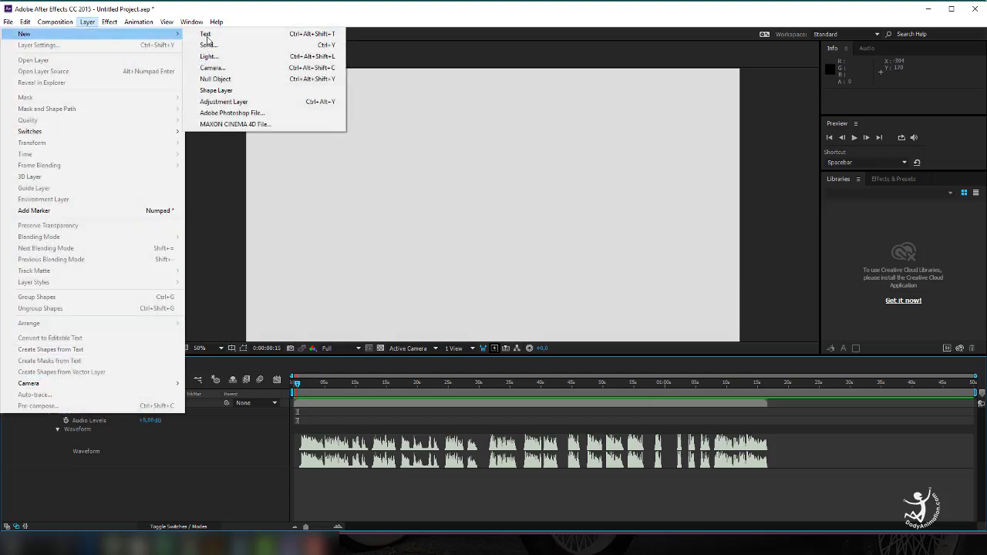
pyautogui.click(229, 46)
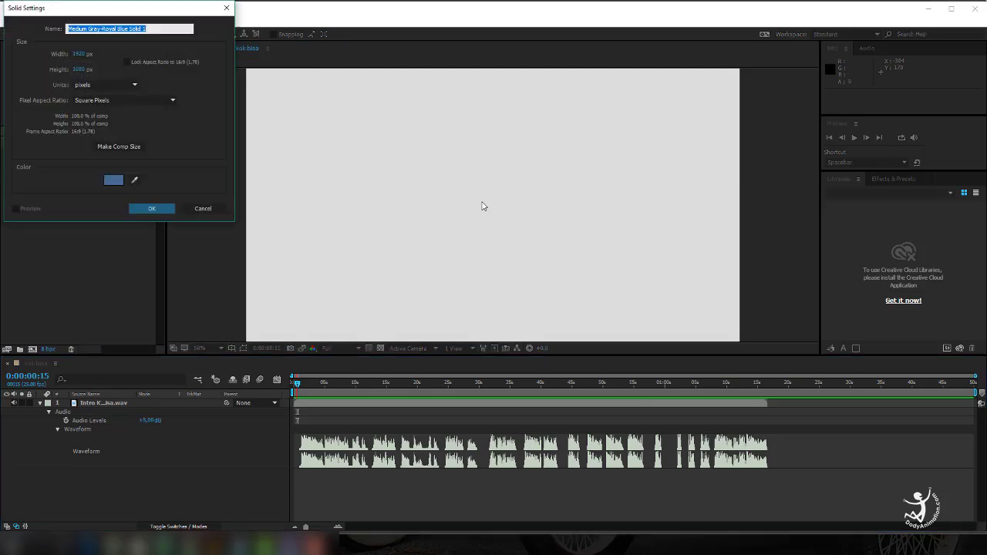
pyautogui.moveTo(152, 17); pyautogui.dragTo(417, 88)
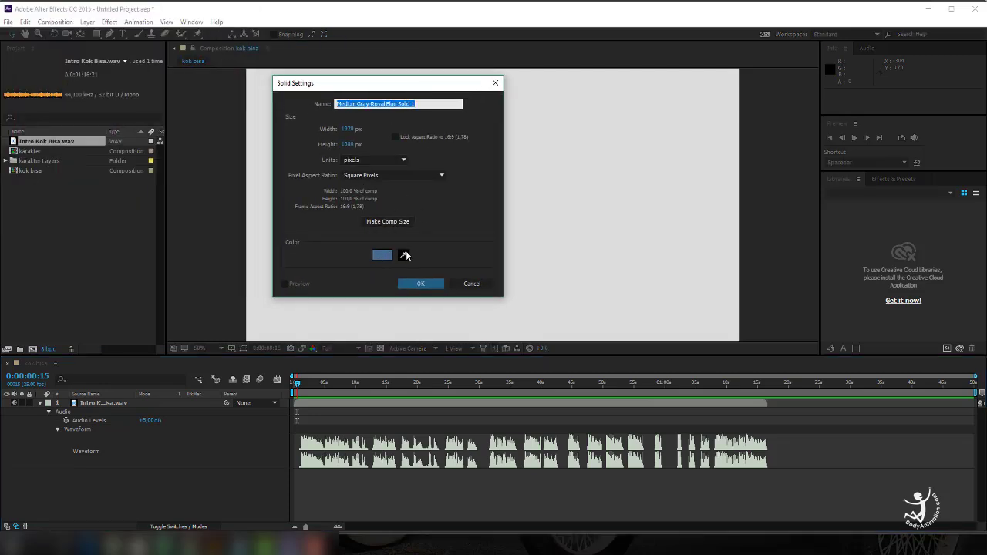
pyautogui.click(381, 257)
pyautogui.click(159, 151)
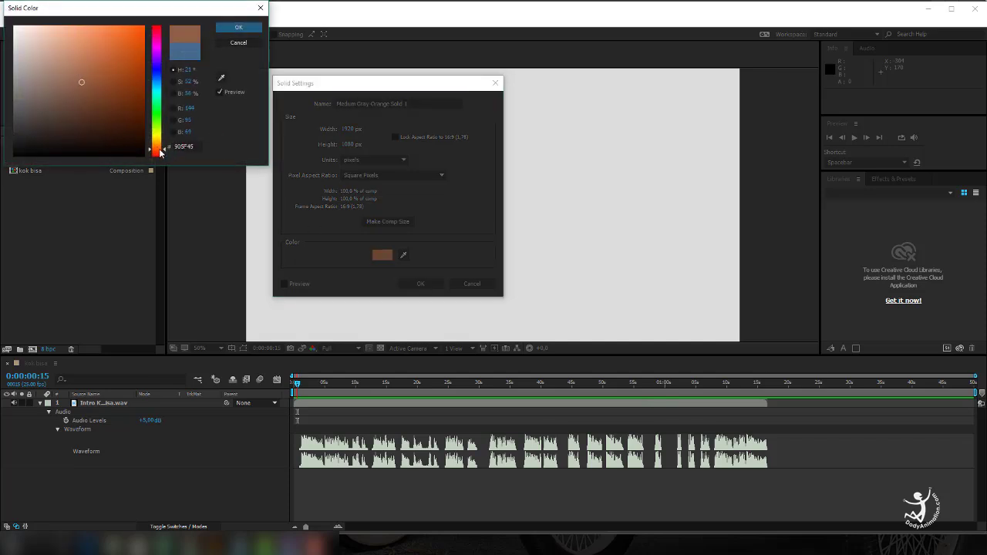
pyautogui.moveTo(109, 68)
pyautogui.mouseDown()
pyautogui.moveTo(145, 35)
pyautogui.moveTo(143, 69)
pyautogui.mouseUp()
pyautogui.click(239, 29)
pyautogui.click(434, 283)
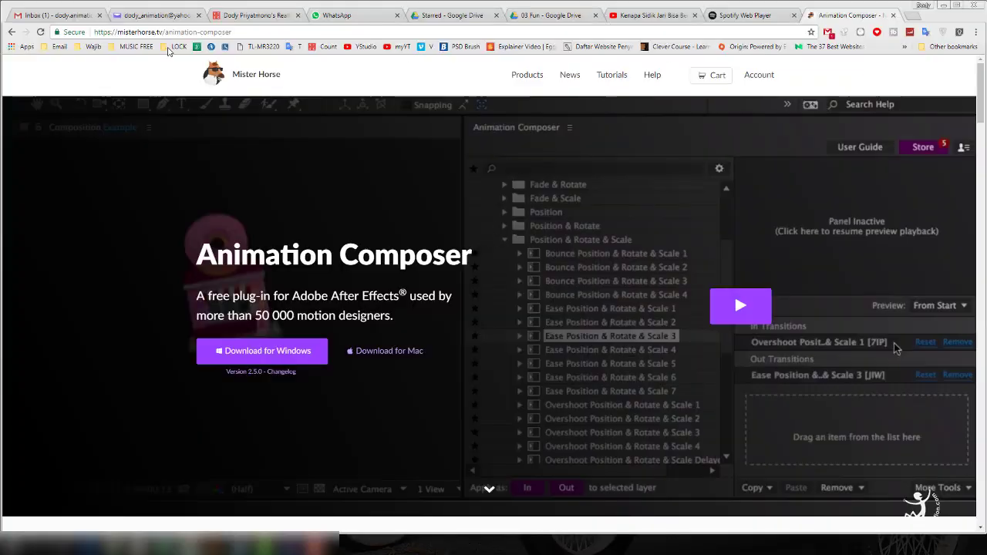
# Switch to Chrome and check the address of Mister Horse's Animation Composer plug-in page.
pyautogui.click(163, 34)
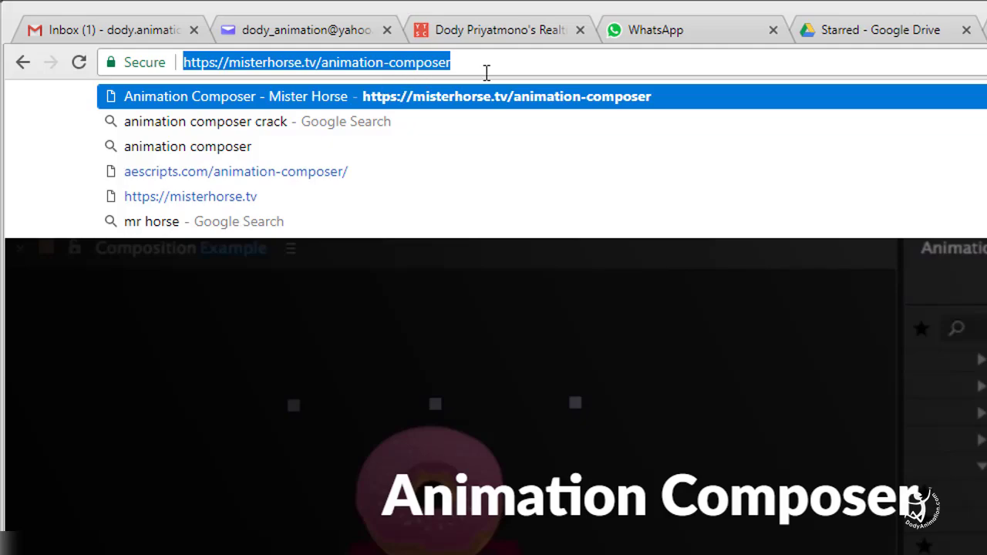
pyautogui.click(607, 323)
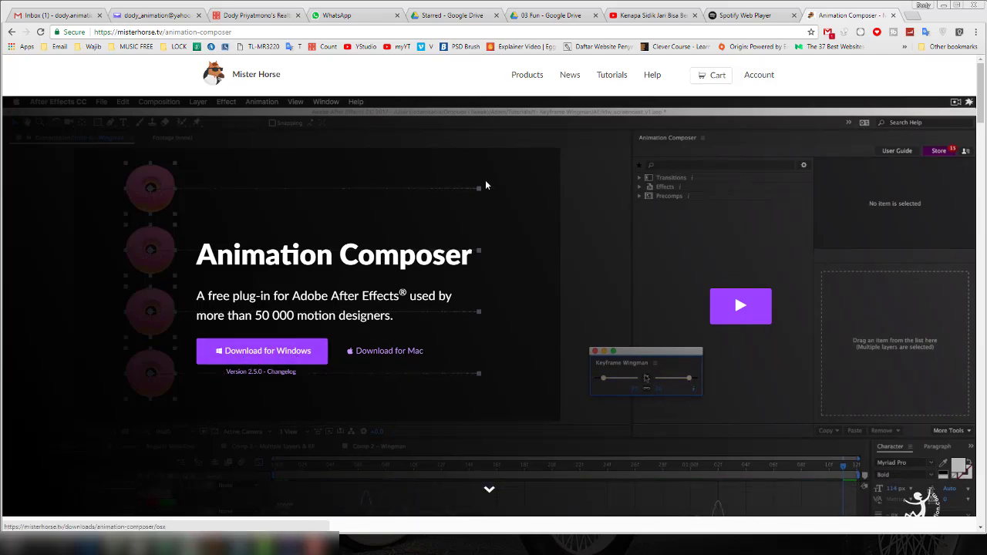
# Switch to After Effects, dock the Animation Composer panel with the Project panel, and widen it enough to show its list.
pyautogui.moveTo(522, 81)
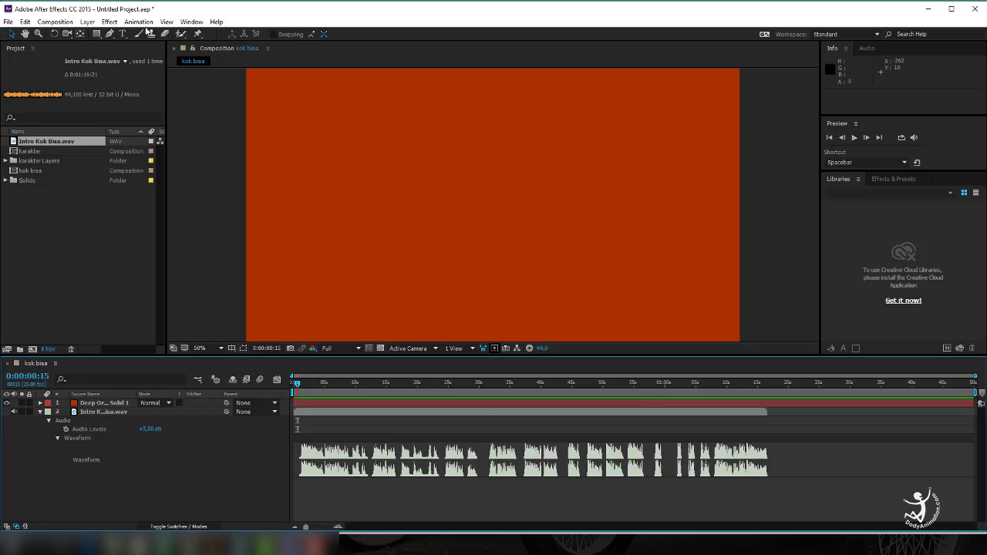
pyautogui.click(194, 24)
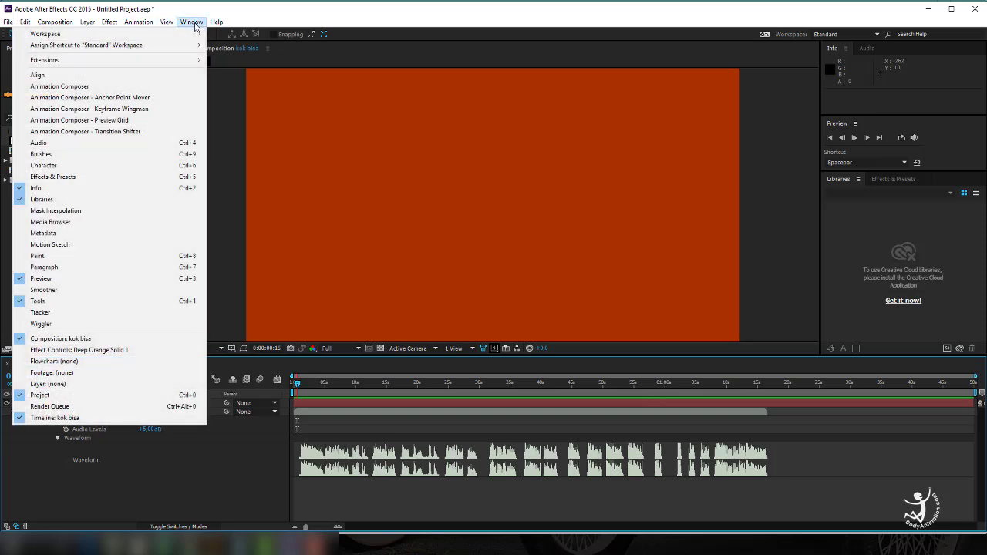
pyautogui.click(57, 87)
pyautogui.moveTo(221, 68); pyautogui.dragTo(538, 94)
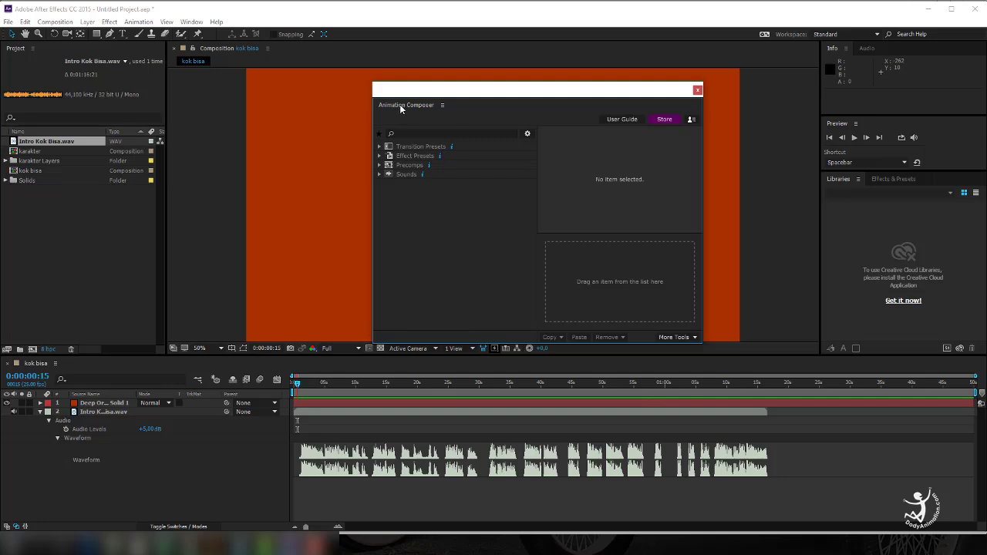
pyautogui.moveTo(402, 108); pyautogui.dragTo(40, 55)
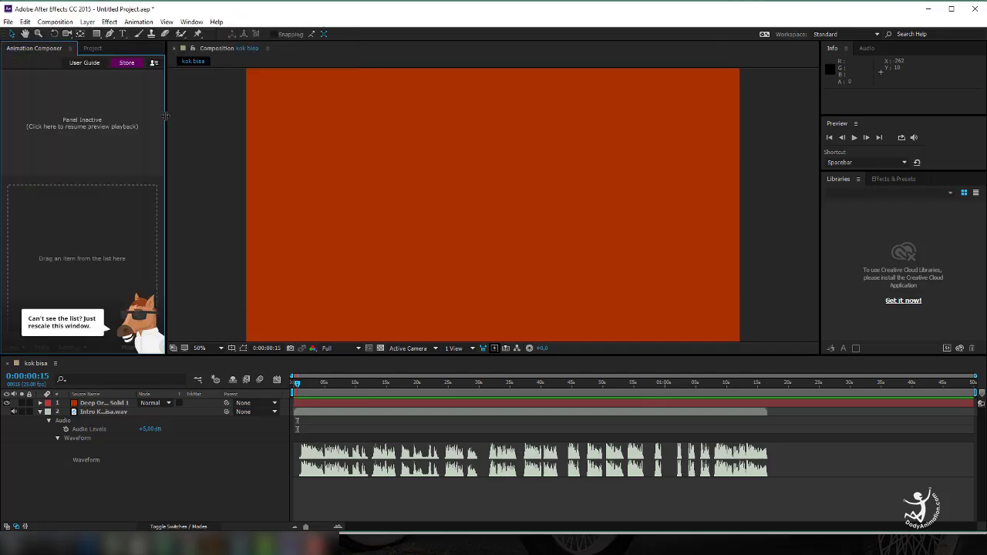
pyautogui.moveTo(165, 116); pyautogui.dragTo(298, 130)
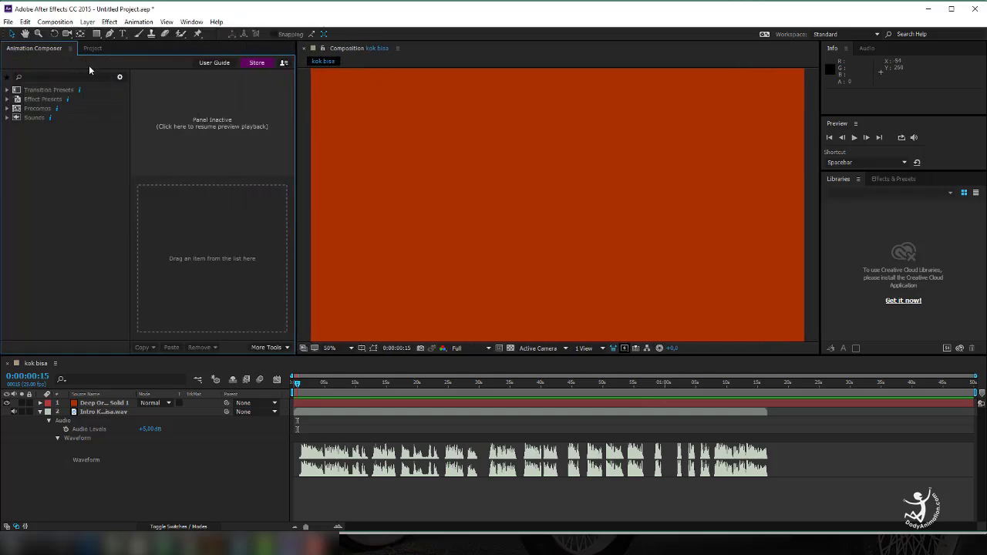
pyautogui.click(92, 48)
pyautogui.click(51, 50)
# Add Animation Composer's Anchor Point Mover and Keyframe Wingman panels to the group holding Info and Audio.
pyautogui.click(192, 22)
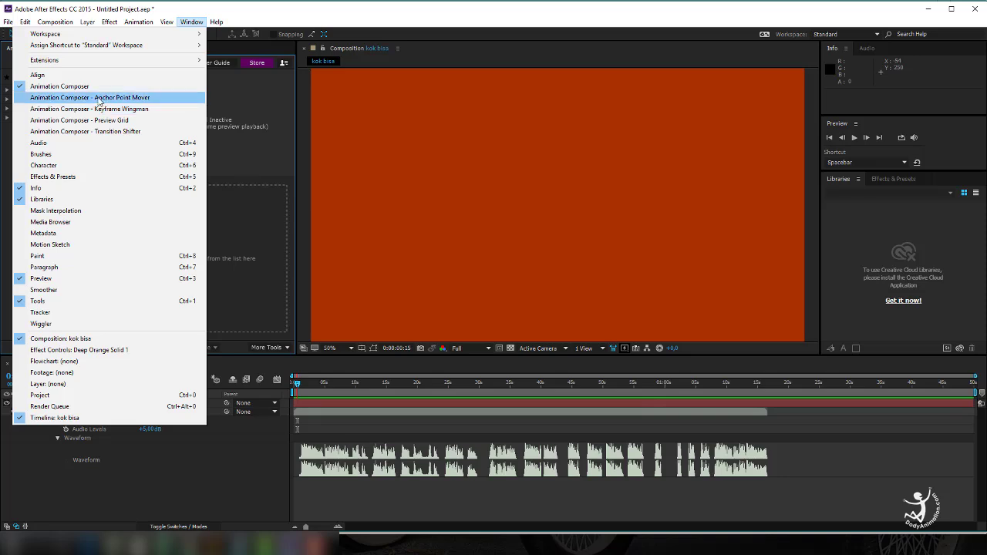
pyautogui.click(99, 98)
pyautogui.moveTo(70, 65); pyautogui.dragTo(853, 51)
pyautogui.click(191, 21)
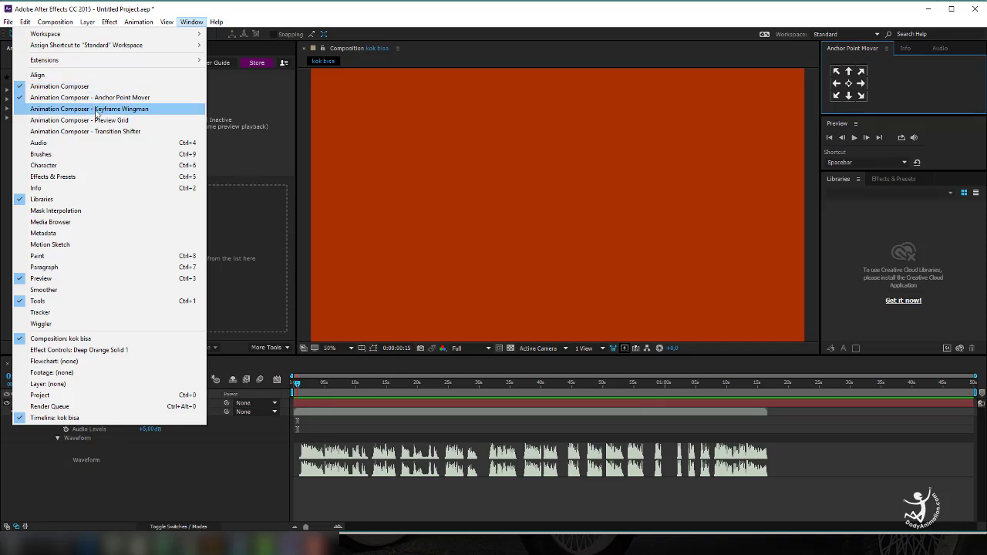
pyautogui.click(96, 109)
pyautogui.moveTo(79, 73); pyautogui.dragTo(861, 61)
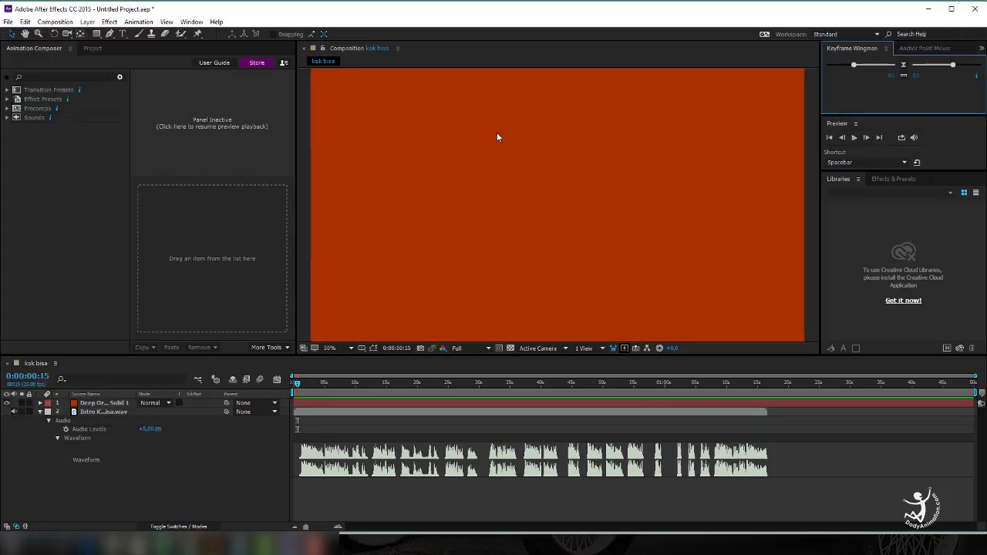
# Dock the Transition Shifter panel in the Keyframe Wingman group and enlarge the group enough to show the Stagger options.
pyautogui.click(192, 22)
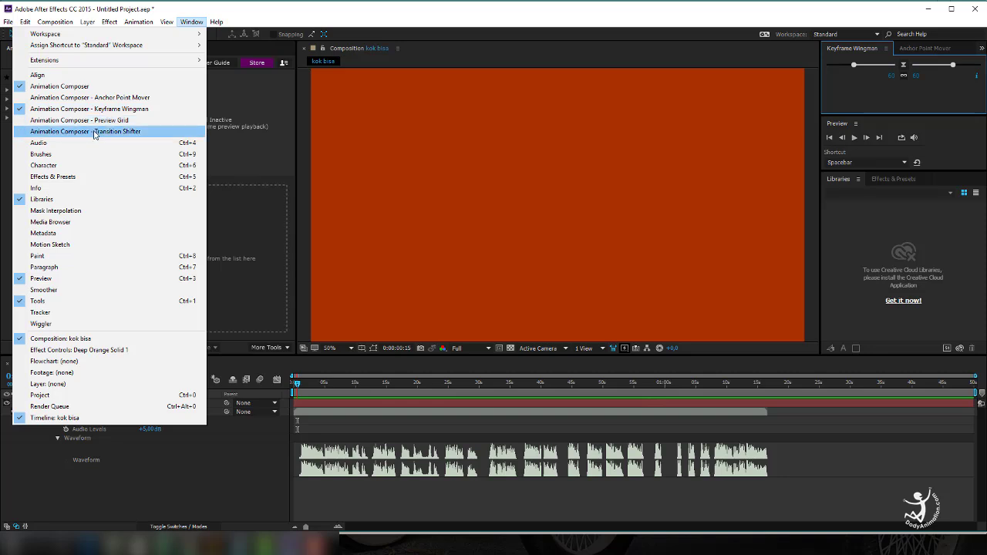
pyautogui.click(93, 131)
pyautogui.moveTo(85, 66); pyautogui.dragTo(870, 48)
pyautogui.moveTo(830, 116); pyautogui.dragTo(828, 167)
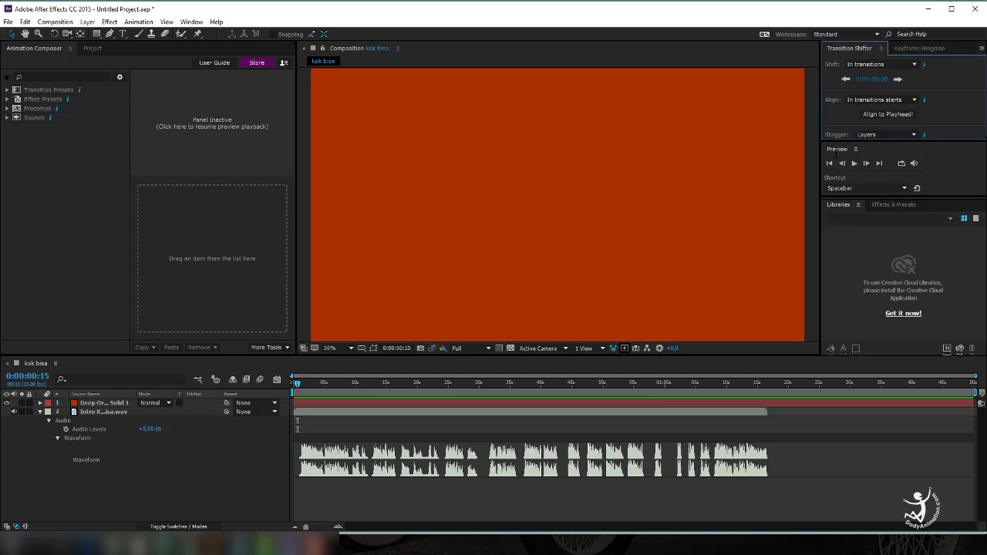
pyautogui.moveTo(821, 128); pyautogui.dragTo(782, 128)
pyautogui.click(934, 48)
pyautogui.click(876, 50)
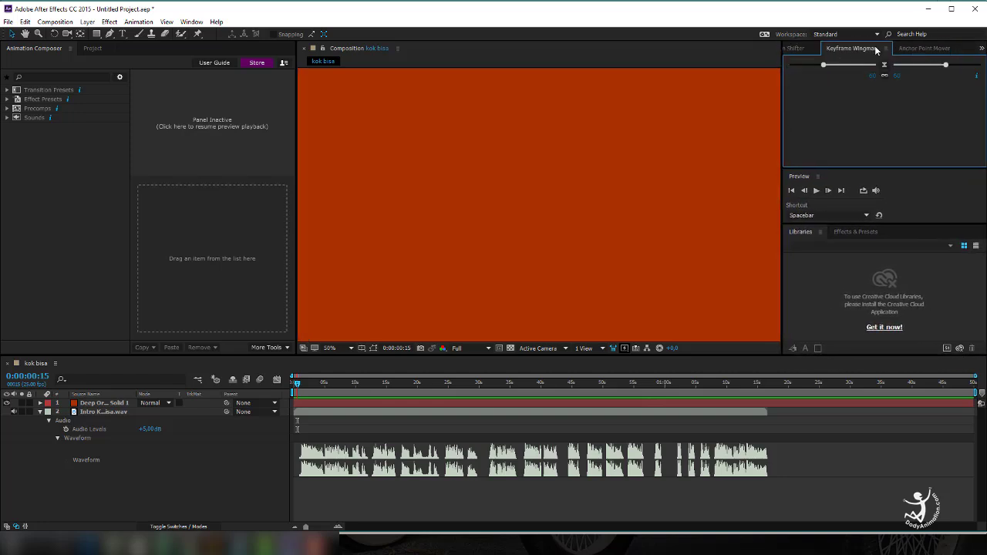
pyautogui.click(805, 50)
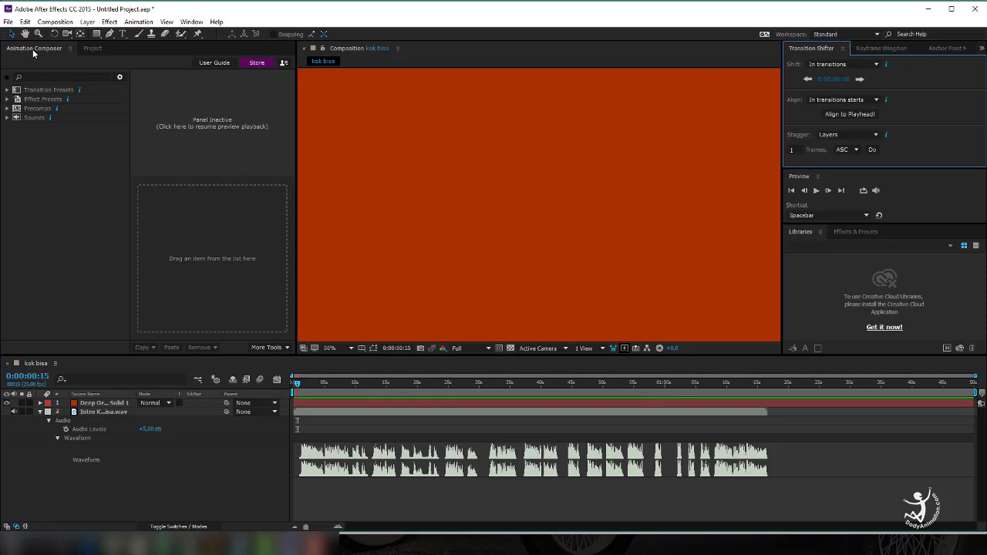
# Preview the hard and soft vignettes among Animation Composer's overlay precomps.
pyautogui.moveTo(297, 145); pyautogui.dragTo(163, 158)
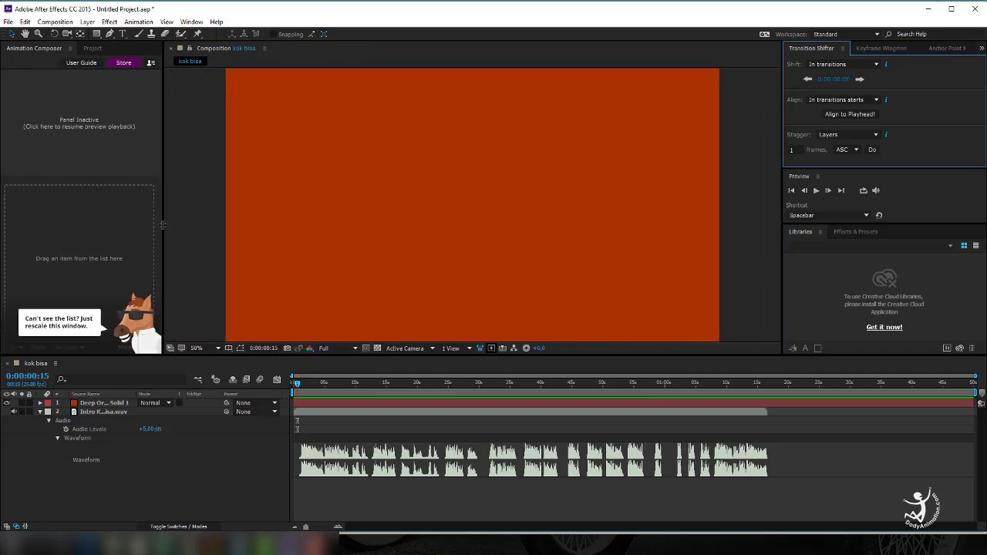
pyautogui.moveTo(163, 224); pyautogui.dragTo(304, 235)
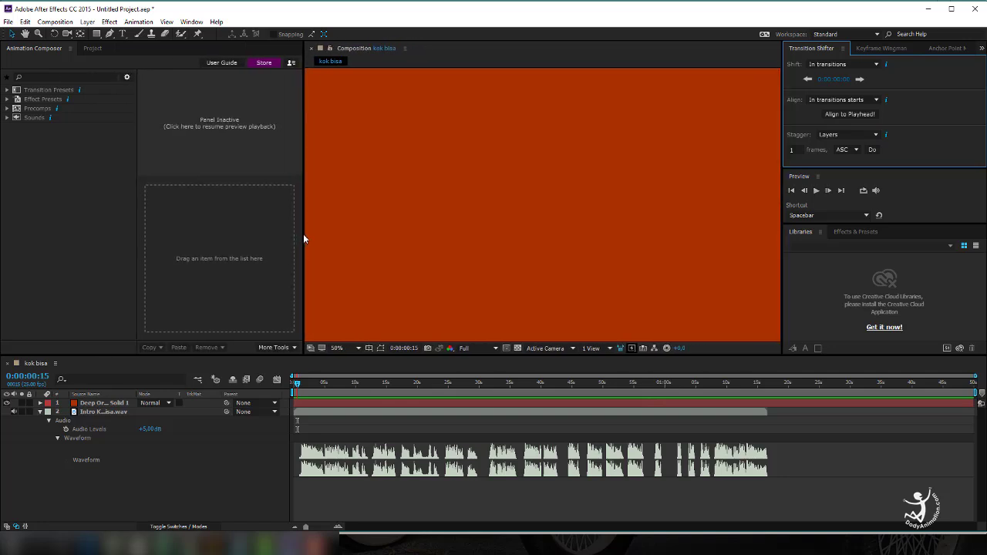
pyautogui.click(8, 108)
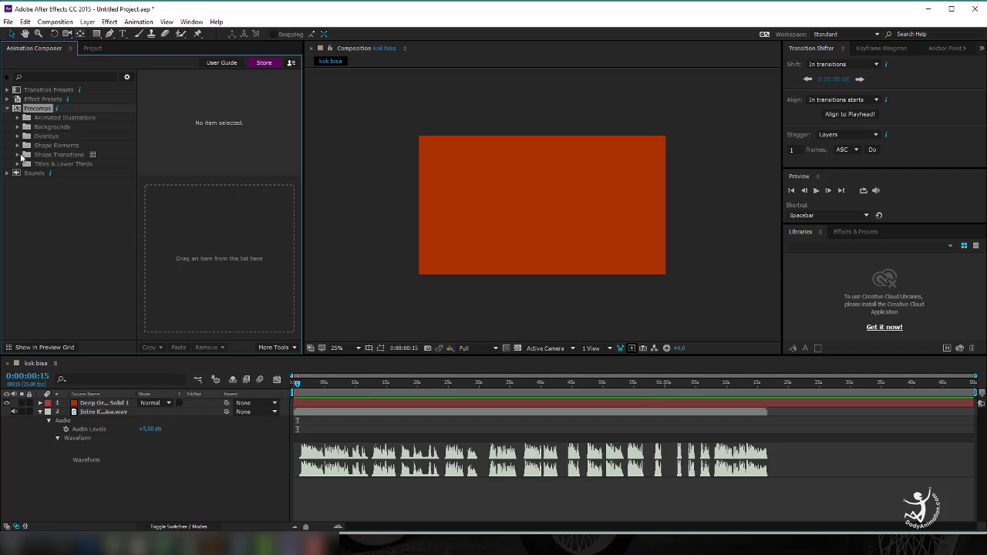
pyautogui.click(17, 138)
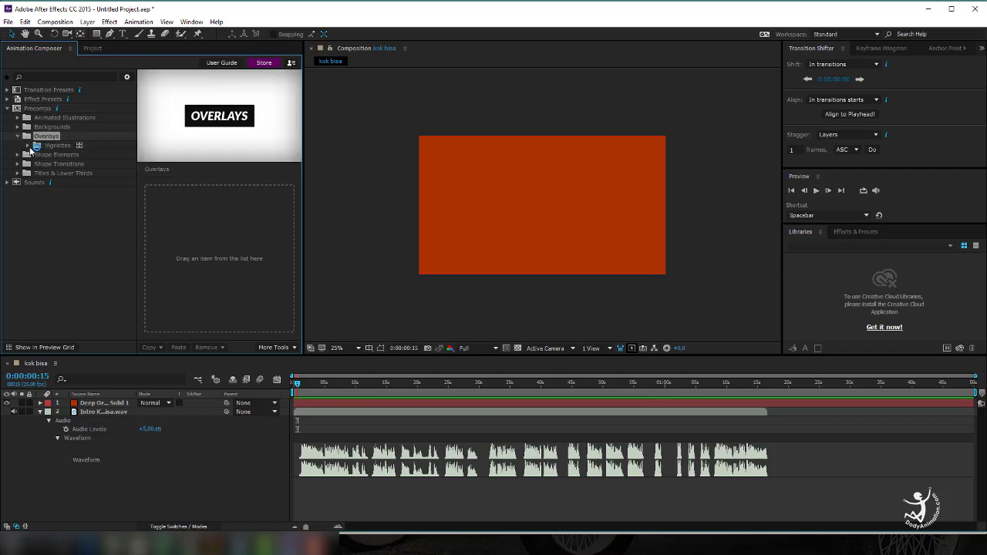
pyautogui.click(27, 145)
pyautogui.click(63, 155)
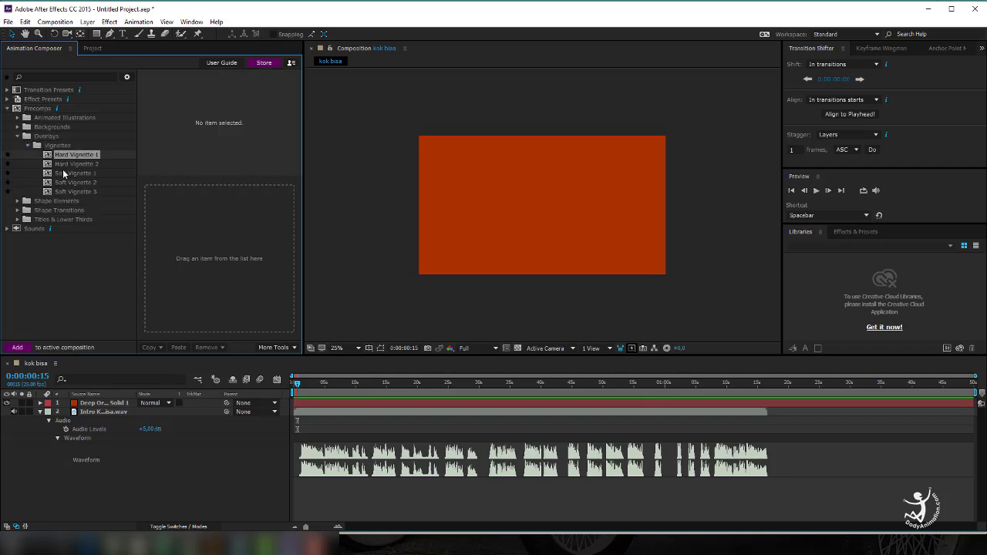
pyautogui.press('Down')
pyautogui.press('Down')
pyautogui.press('Down')
pyautogui.press('Down')
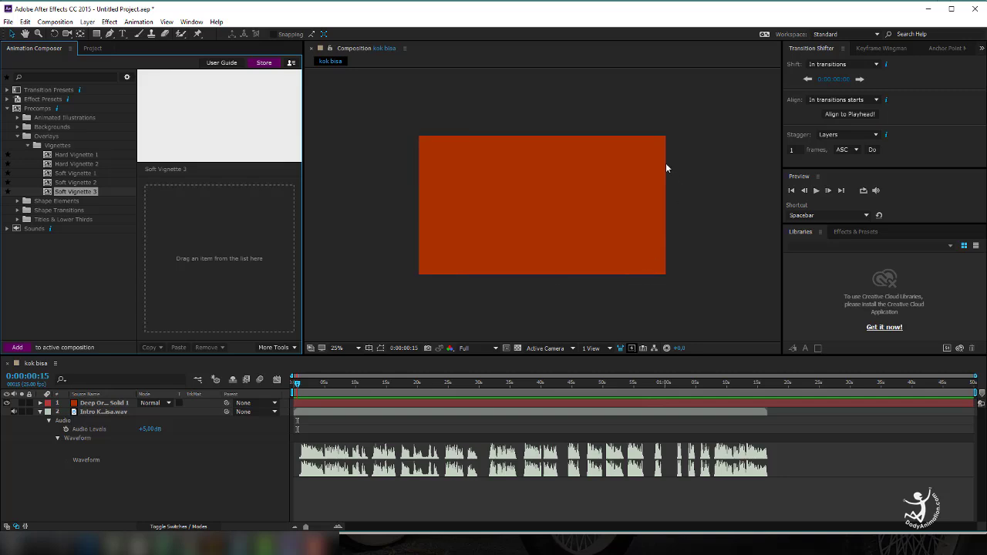
# Add the Hard Vignette 1 overlay to the kok bisa composition and collapse the Intro Kok Bisa.wav layer.
pyautogui.click(69, 165)
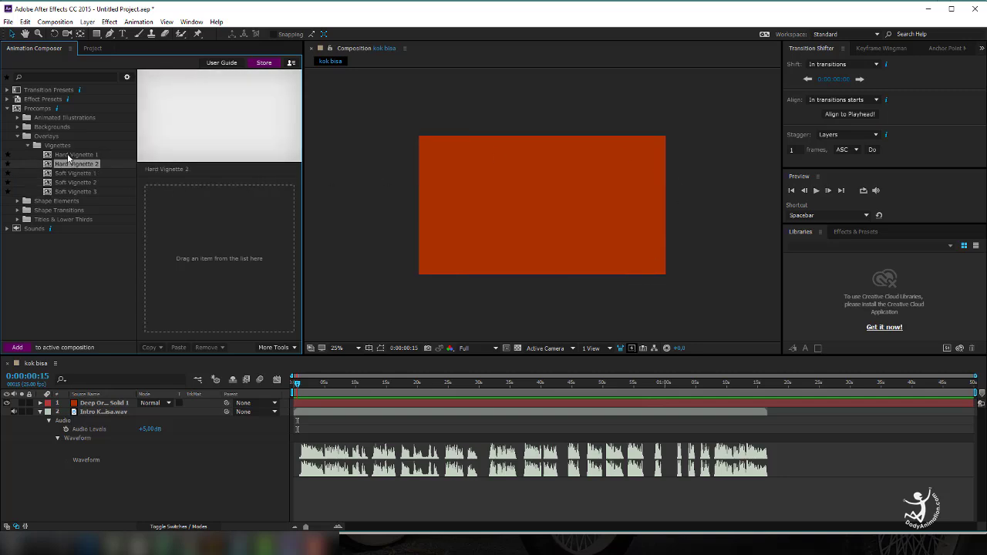
pyautogui.click(74, 154)
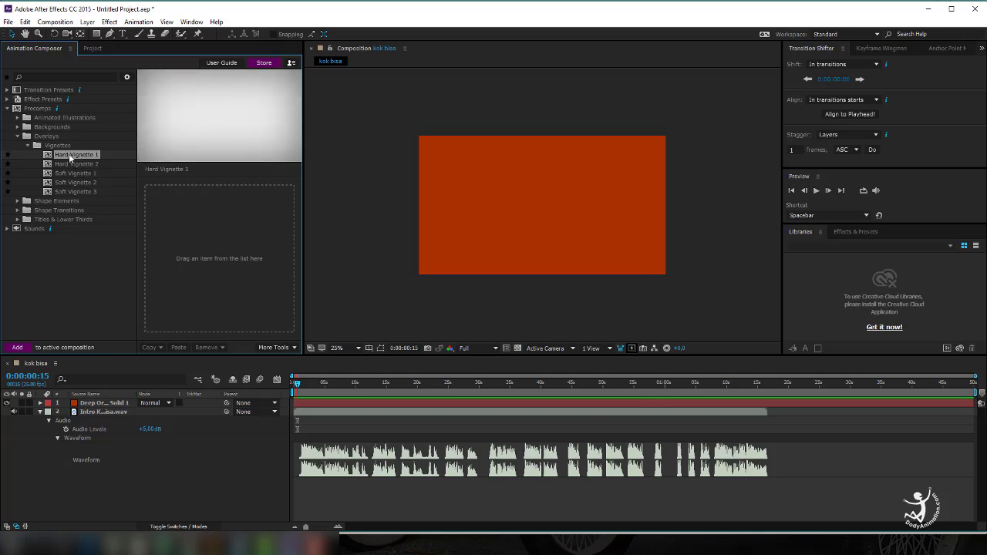
pyautogui.moveTo(69, 156); pyautogui.dragTo(255, 266)
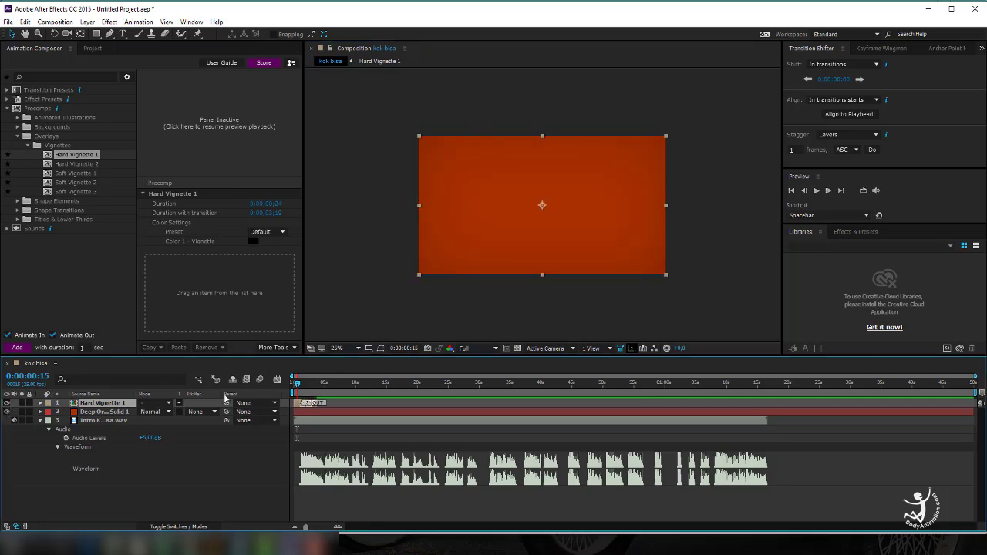
pyautogui.click(40, 421)
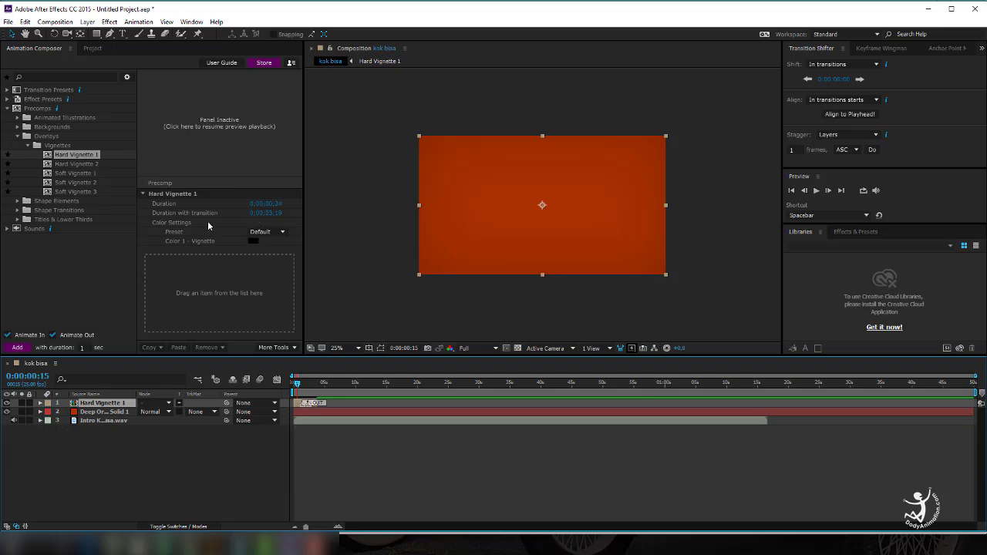
# Set the Hard Vignette 1 duration to 0;01;50;24.
pyautogui.click(264, 205)
pyautogui.click(260, 205)
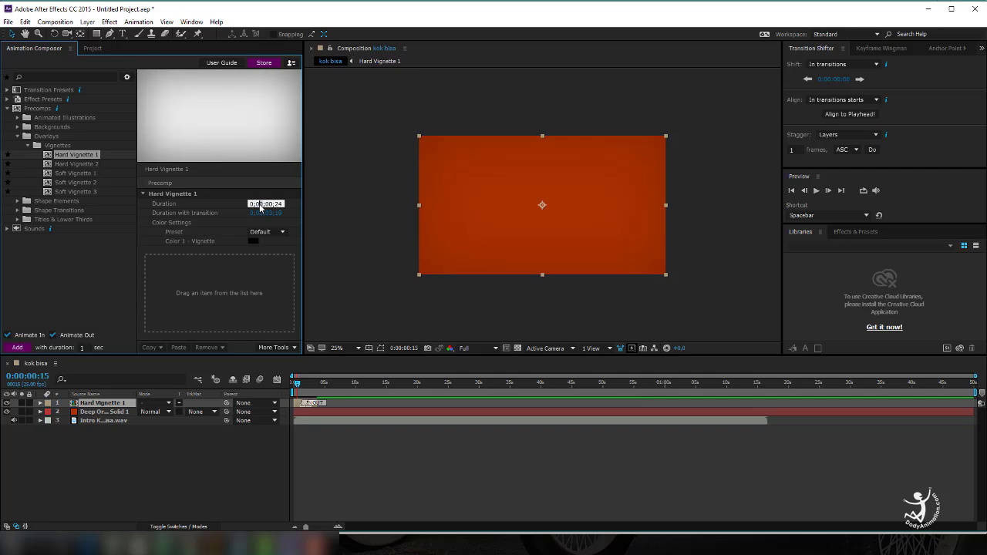
pyautogui.write('1')
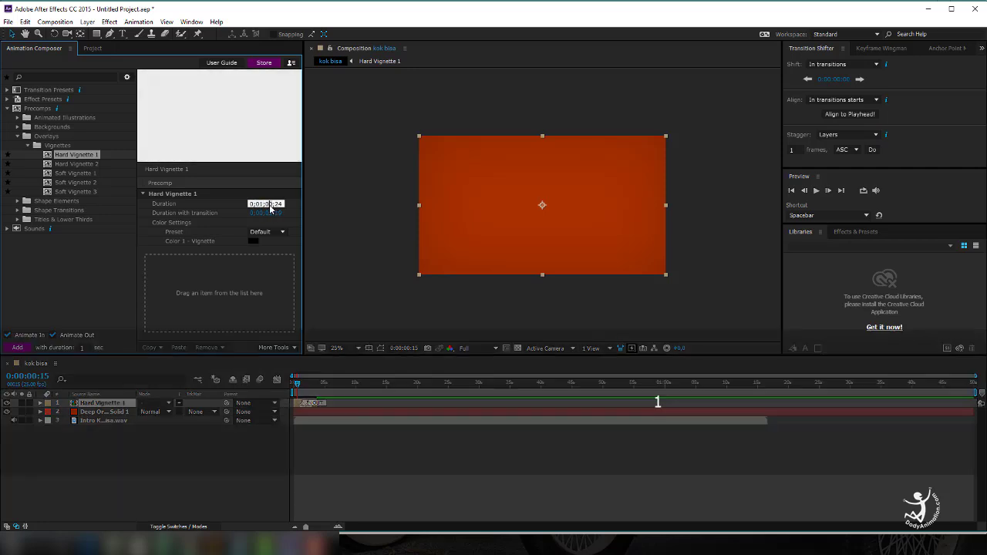
pyautogui.write('50')
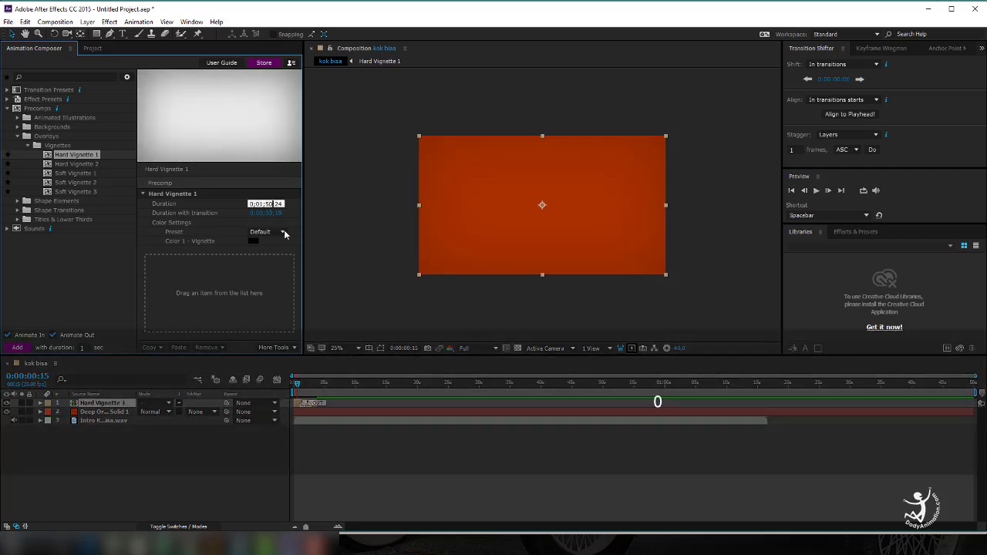
# Scrub the timeline and compare the background with and without Hard Vignette 1, leaving it visible, and collapse the Overlays folder.
pyautogui.moveTo(749, 384); pyautogui.dragTo(579, 394)
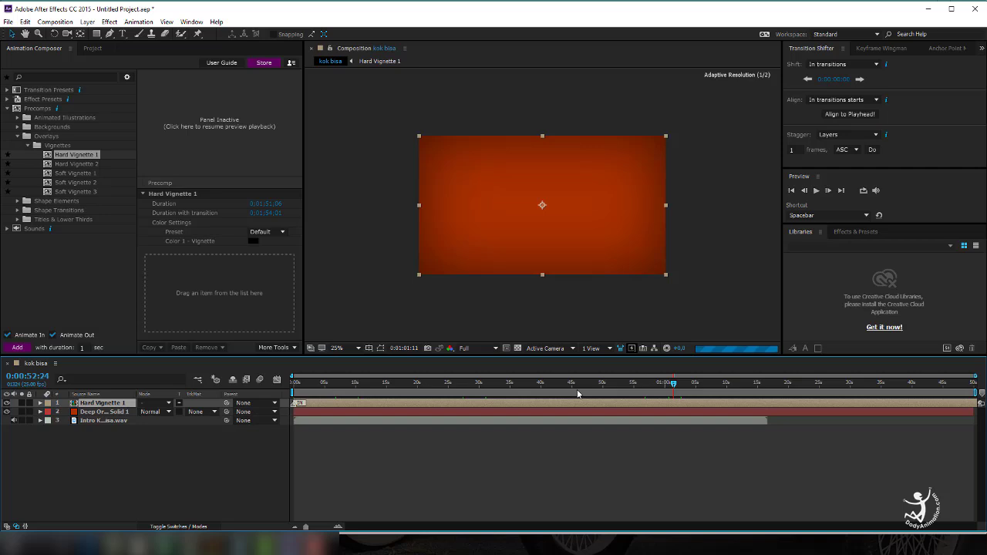
pyautogui.press('space')
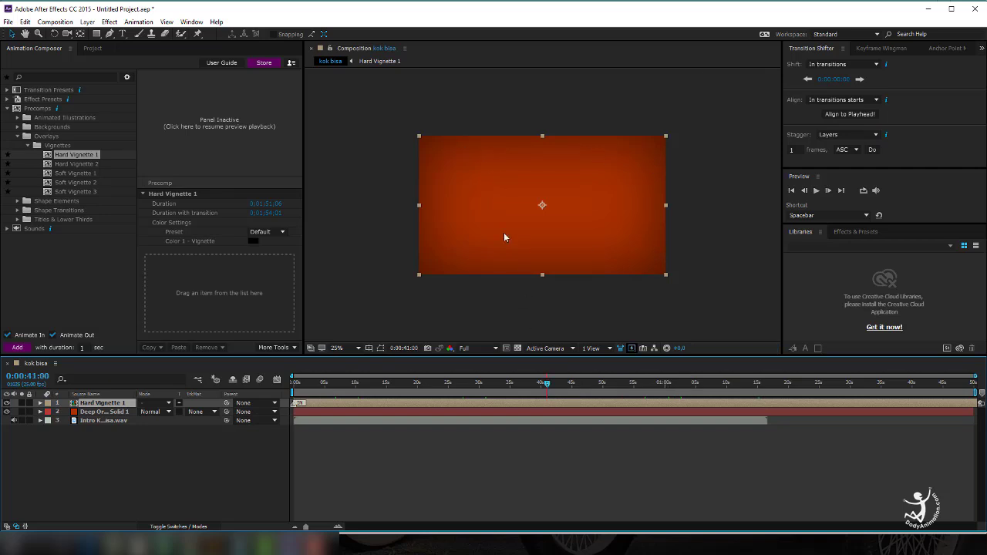
pyautogui.click(7, 402)
pyautogui.click(7, 402)
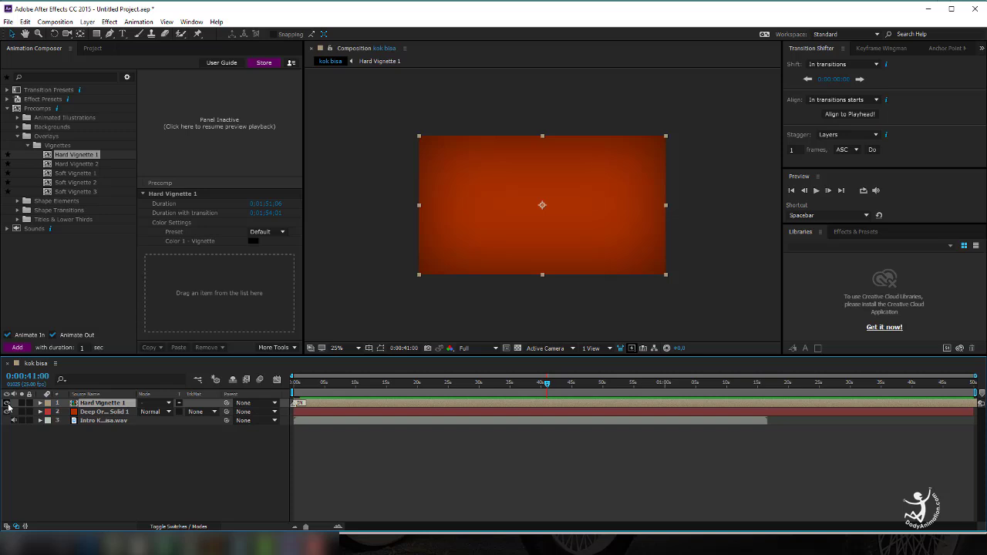
pyautogui.click(439, 467)
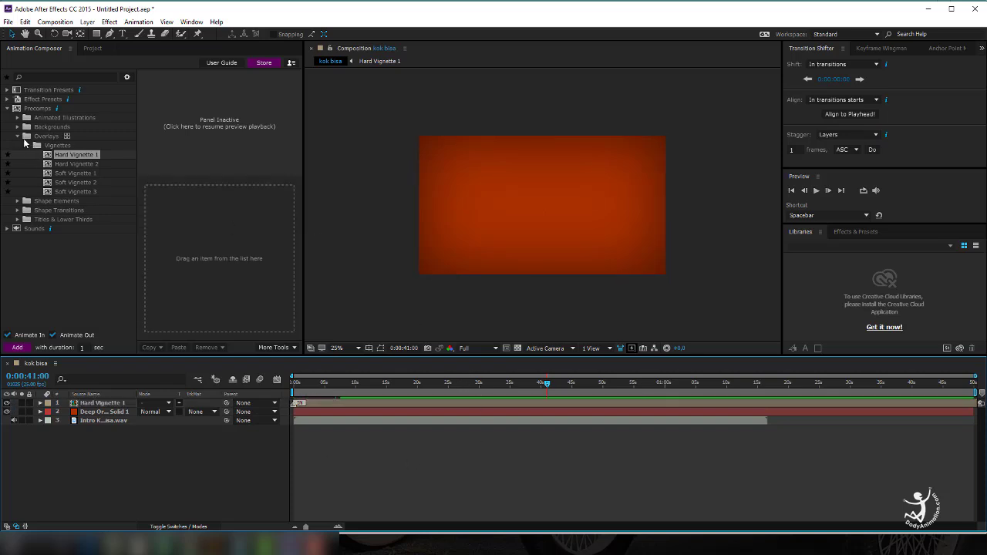
pyautogui.click(19, 137)
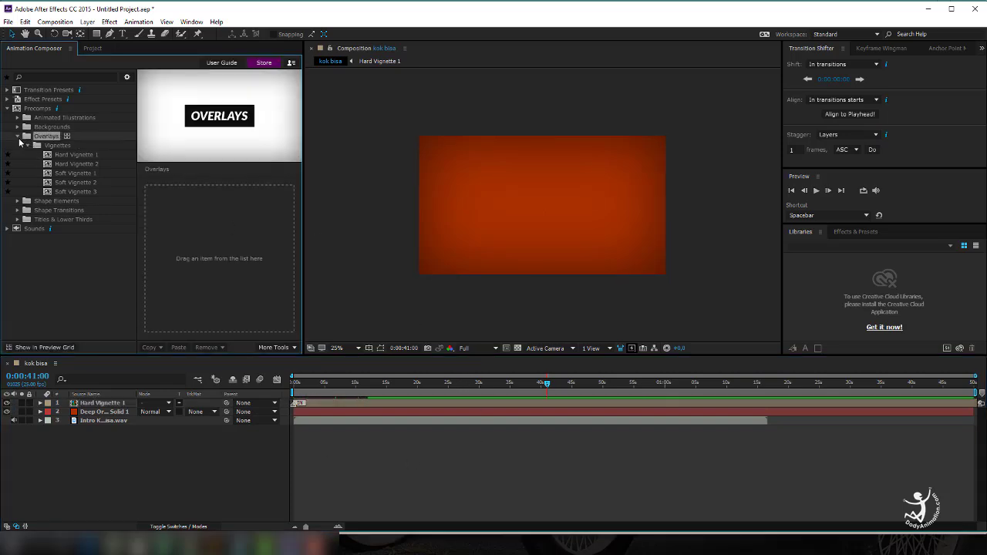
pyautogui.click(343, 465)
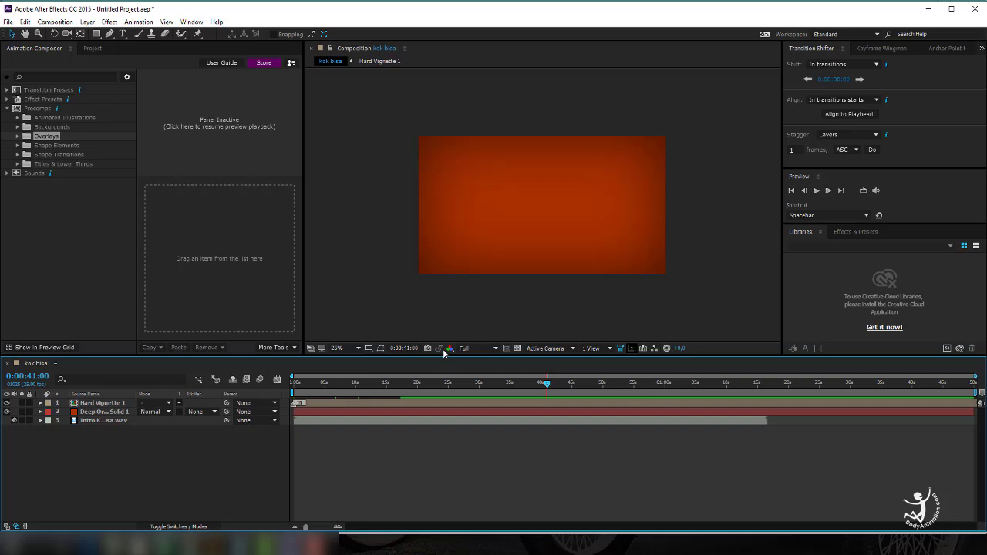
# Show the Intro Kok Bisa.wav waveform, locate the narration's opening, and add the white text "Halo" in the left part of the frame.
pyautogui.click(123, 33)
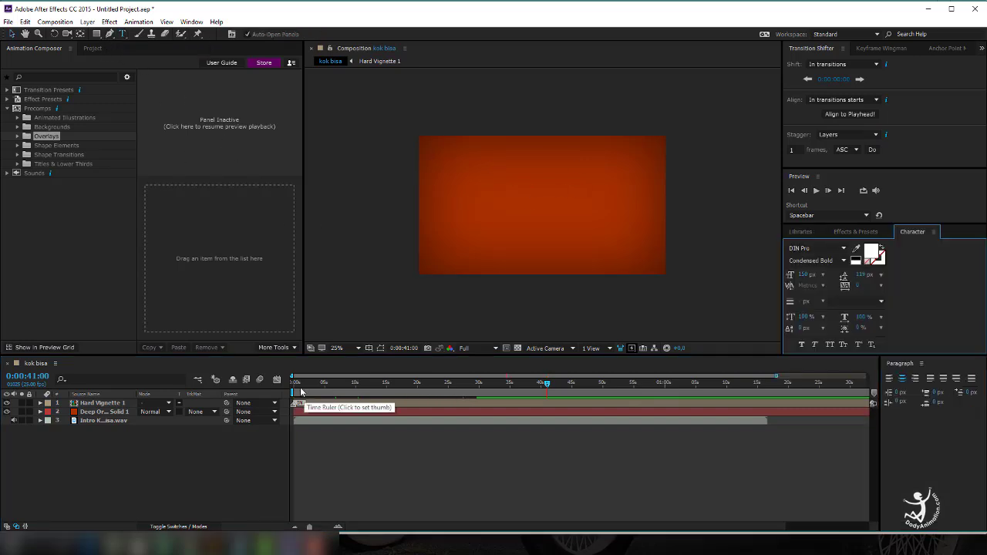
pyautogui.click(304, 422)
pyautogui.press('l')
pyautogui.press('l')
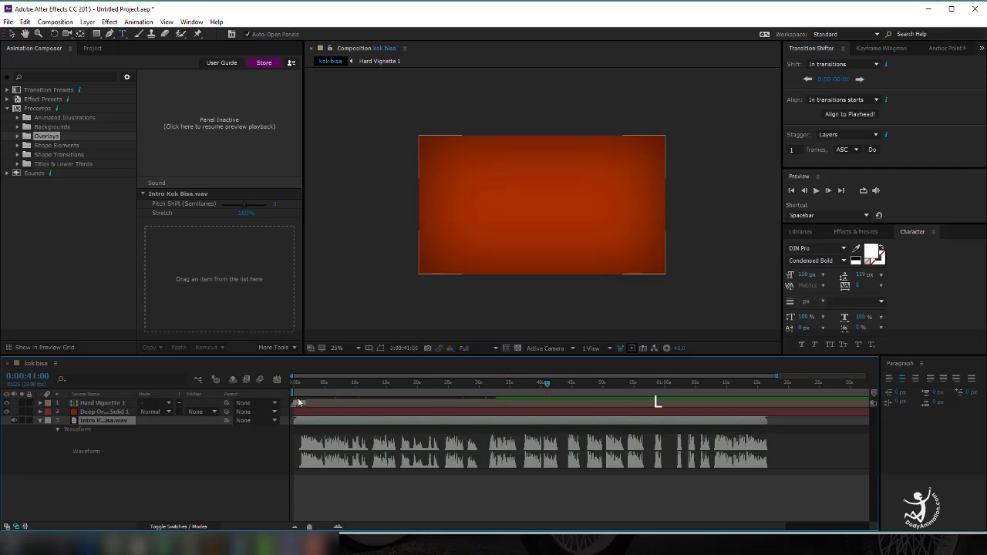
pyautogui.moveTo(298, 384)
pyautogui.mouseDown()
pyautogui.moveTo(314, 392)
pyautogui.moveTo(297, 396)
pyautogui.mouseUp()
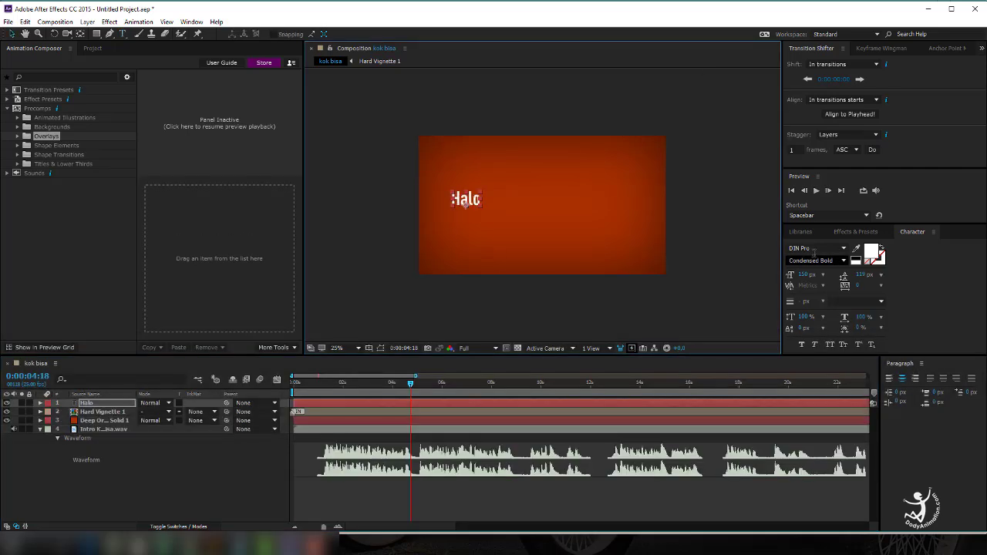
# Choose the Condensed Bold style for the "Halo" text and shift the word slightly down and to the left.
pyautogui.click(839, 260)
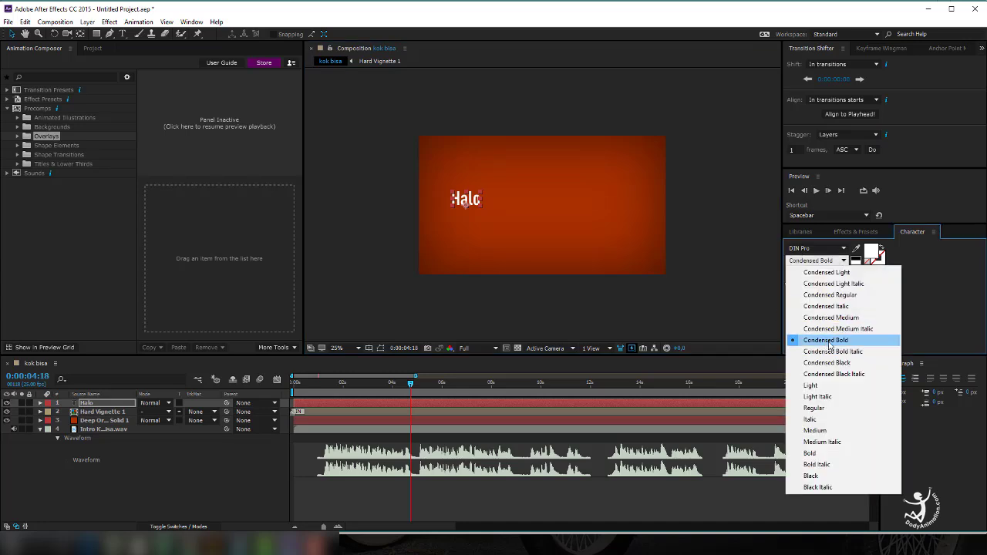
pyautogui.click(827, 340)
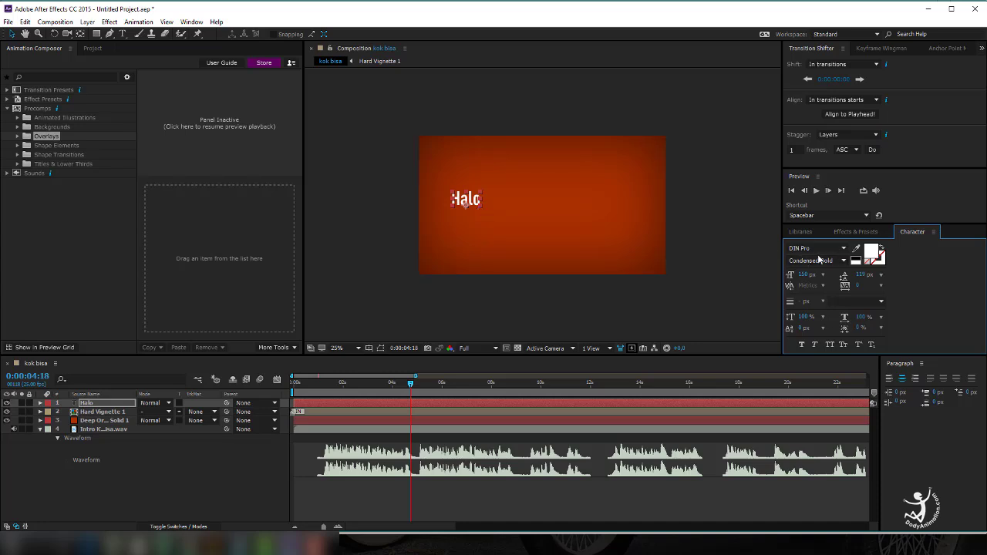
pyautogui.moveTo(471, 199); pyautogui.dragTo(469, 201)
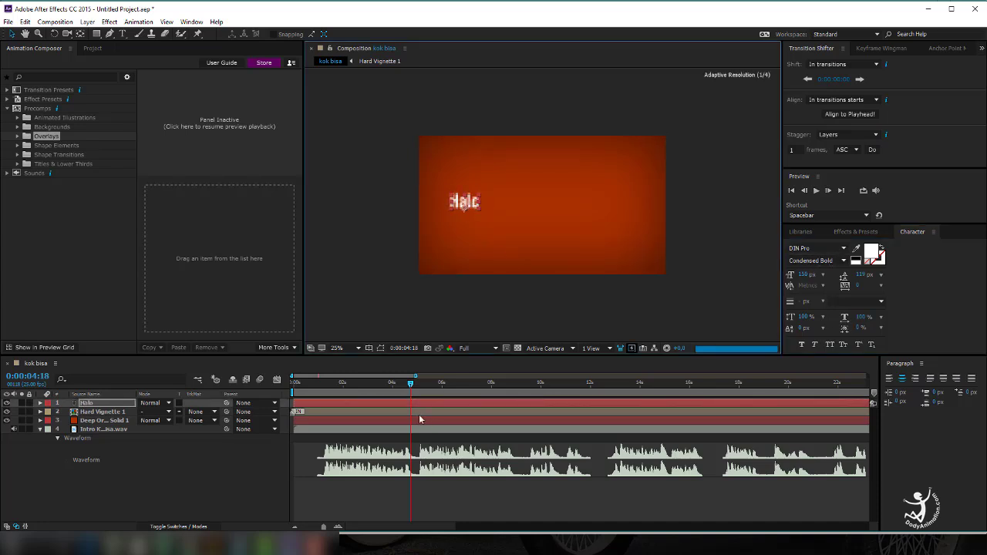
# Duplicate the "Halo" text layer, place the copy to the right of "Halo" and change its text to "teman".
pyautogui.click(339, 405)
pyautogui.hotkey('ctrl', 'shift', 'c')
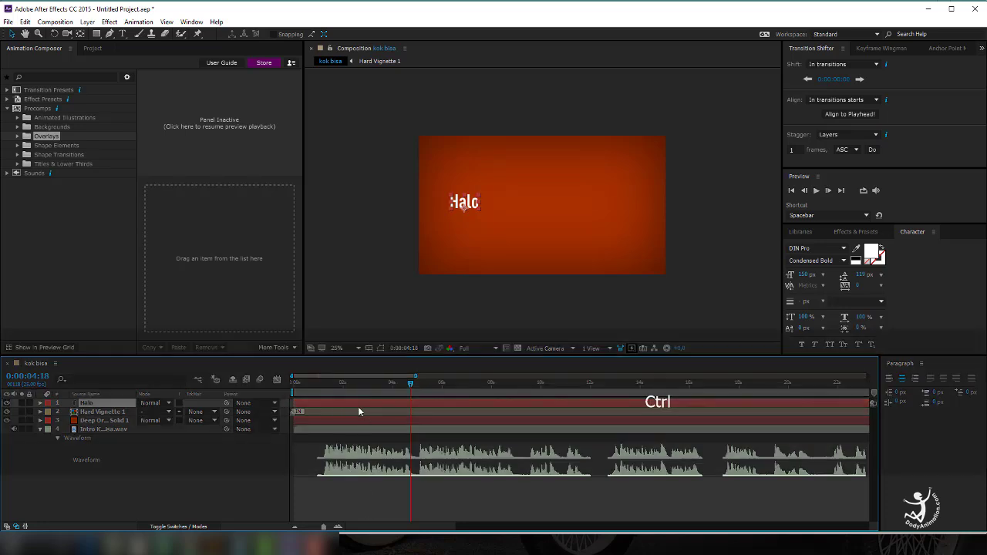
pyautogui.hotkey('ctrl', 'd')
pyautogui.moveTo(471, 202); pyautogui.dragTo(509, 205)
pyautogui.doubleClick(509, 204)
pyautogui.write('teman')
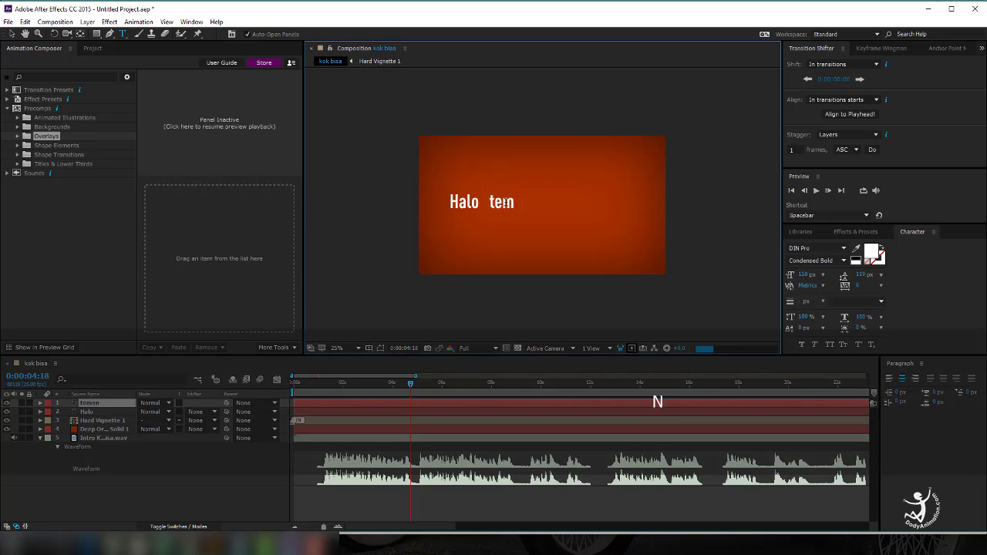
pyautogui.click(12, 34)
# Duplicate the "teman" text and place the copy just after it so the line reads "Halo teman teman".
pyautogui.scroll(2, 473, 213)
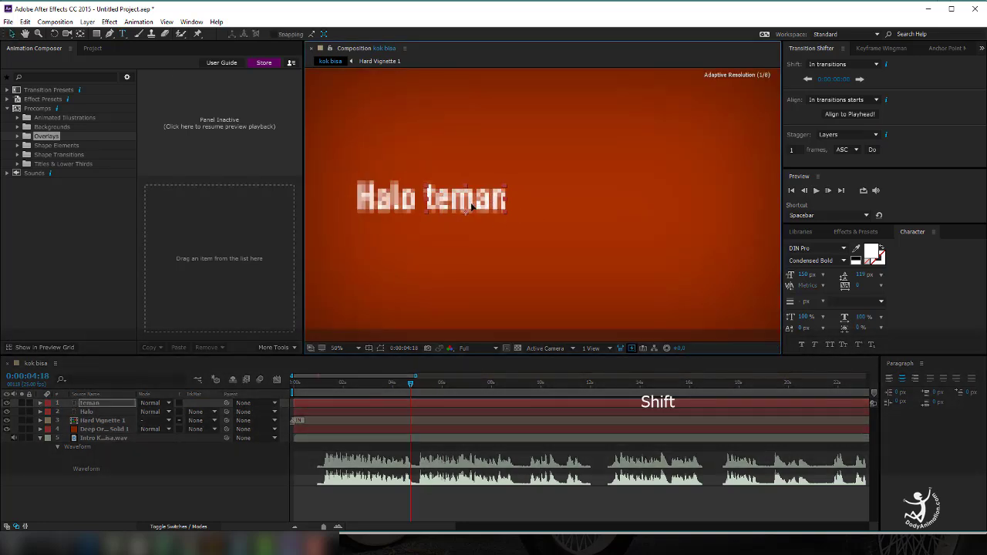
pyautogui.hotkey('ctrl', 'd')
pyautogui.moveTo(506, 232); pyautogui.dragTo(594, 231)
pyautogui.doubleClick(554, 201)
pyautogui.click(11, 34)
pyautogui.scroll(-2, 543, 231)
# Trim the start of the Halo and both teman text layers to 0:00:01:04, where the narration begins.
pyautogui.press('space')
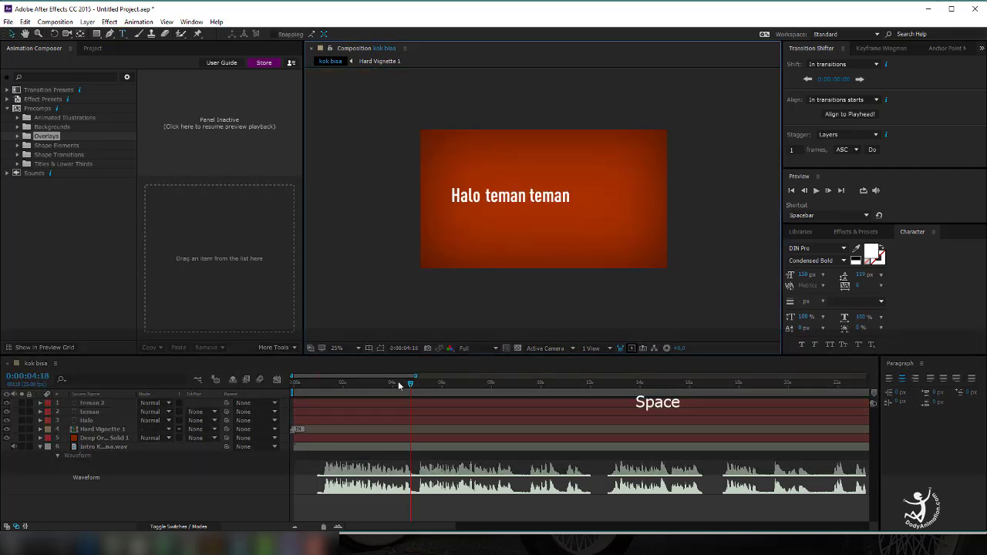
pyautogui.moveTo(312, 387); pyautogui.dragTo(326, 389)
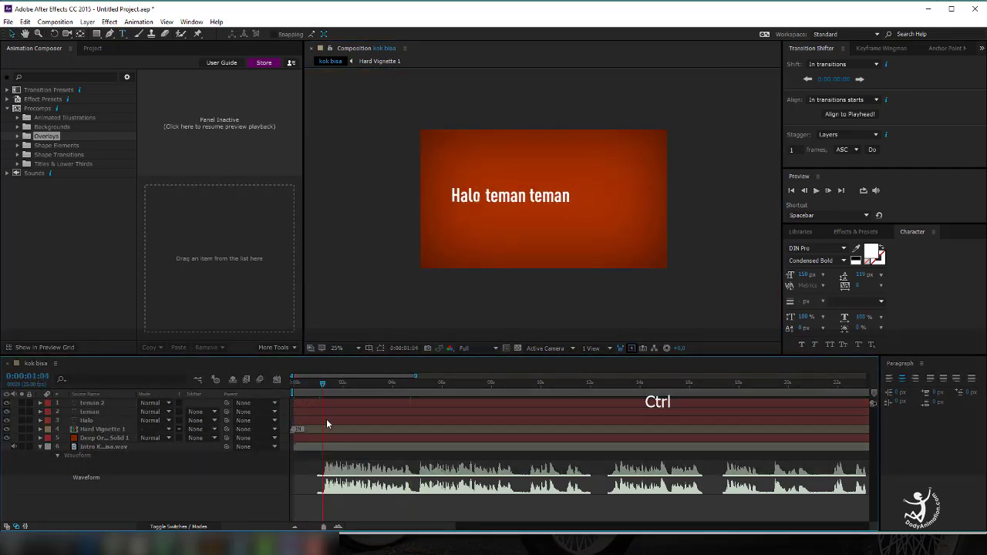
pyautogui.click(327, 420)
pyautogui.keyDown('shift'); pyautogui.click(329, 404); pyautogui.keyUp('shift')
pyautogui.hotkey('alt', '[')
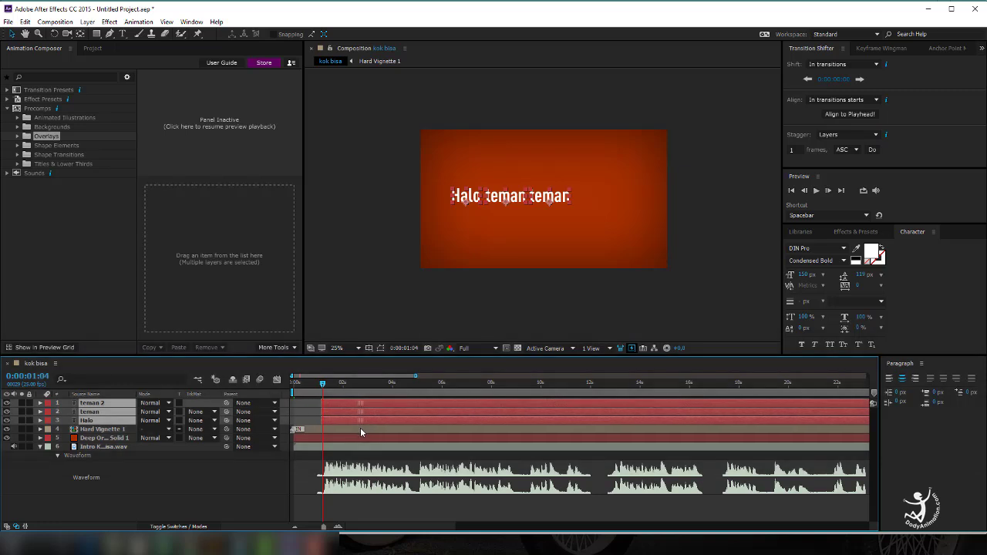
# Stagger the starts of the two teman layers after Halo to follow the spoken words.
pyautogui.click(347, 507)
pyautogui.moveTo(327, 387)
pyautogui.mouseDown()
pyautogui.moveTo(367, 413)
pyautogui.moveTo(341, 395)
pyautogui.mouseUp()
pyautogui.click(361, 404)
pyautogui.keyDown('shift'); pyautogui.click(363, 414); pyautogui.keyUp('shift')
# Add the word "bertemu" after the second "teman" from a duplicate starting at 0:00:01:23, and nudge it right for even spacing.
pyautogui.click(346, 383)
pyautogui.hotkey('ctrl', 'd')
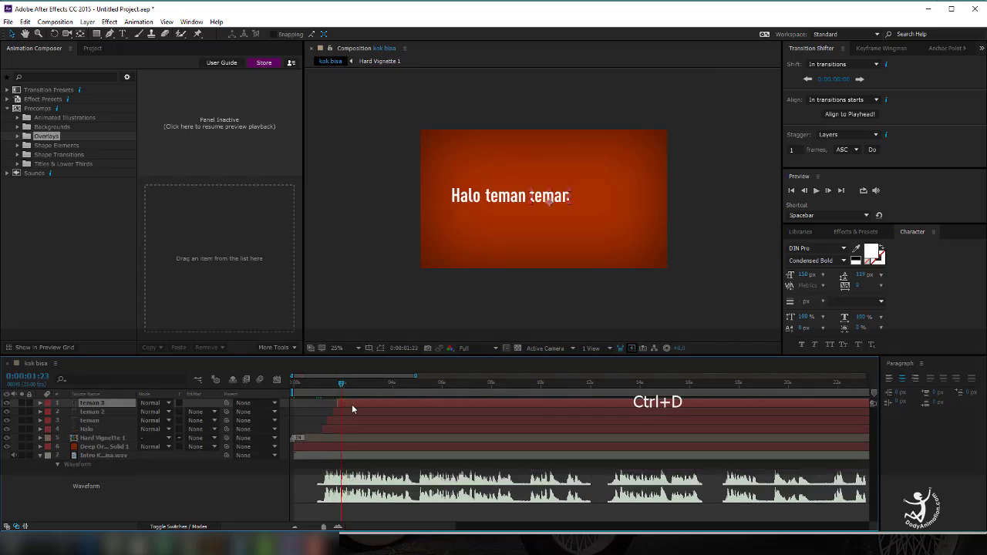
pyautogui.doubleClick(548, 199)
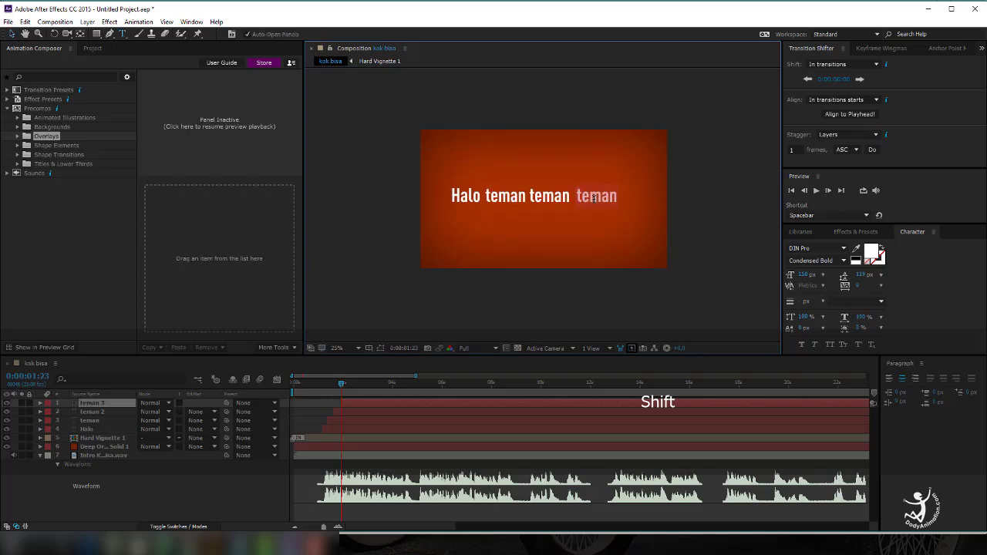
pyautogui.write('bertemu')
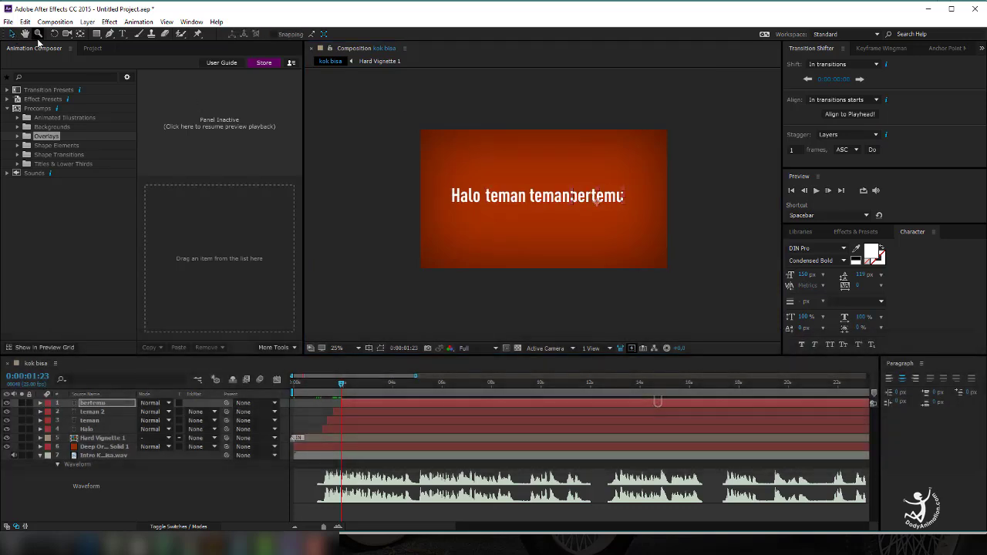
pyautogui.press('Right')
pyautogui.press('Right')
pyautogui.press('Right')
pyautogui.press('Right')
pyautogui.press('Right')
pyautogui.press('Right')
pyautogui.press('Right')
pyautogui.press('Right')
pyautogui.press('Left')
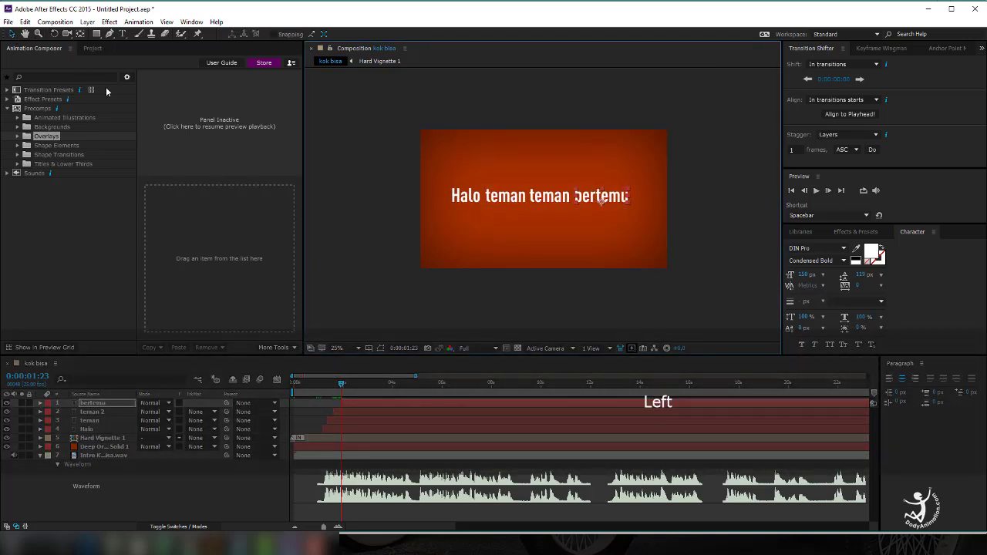
pyautogui.press('Escape')
pyautogui.click(695, 250)
# Duplicate the bertemu layer with a start at 0:00:02:03, move it below the first line and change its text to "lagi".
pyautogui.click(355, 404)
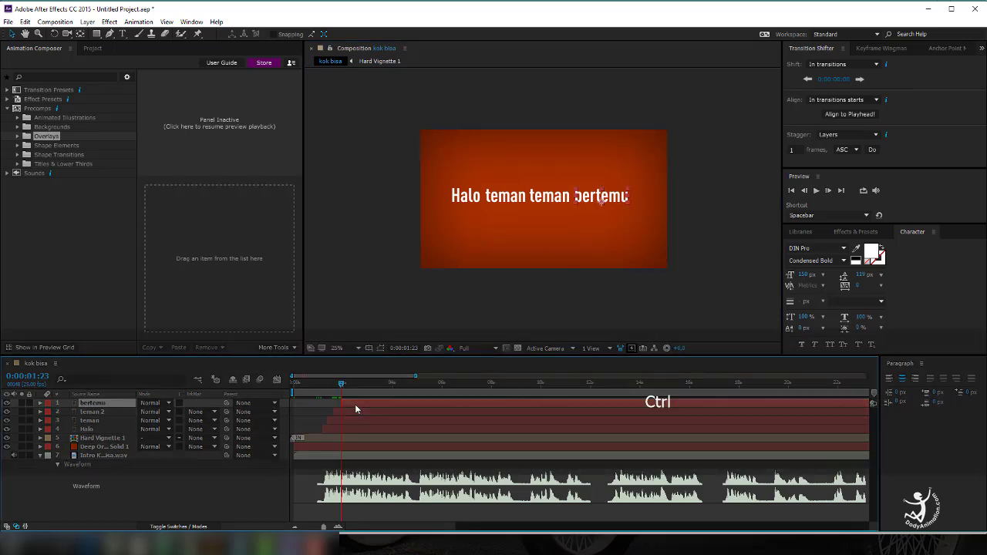
pyautogui.hotkey('ctrl', 'd')
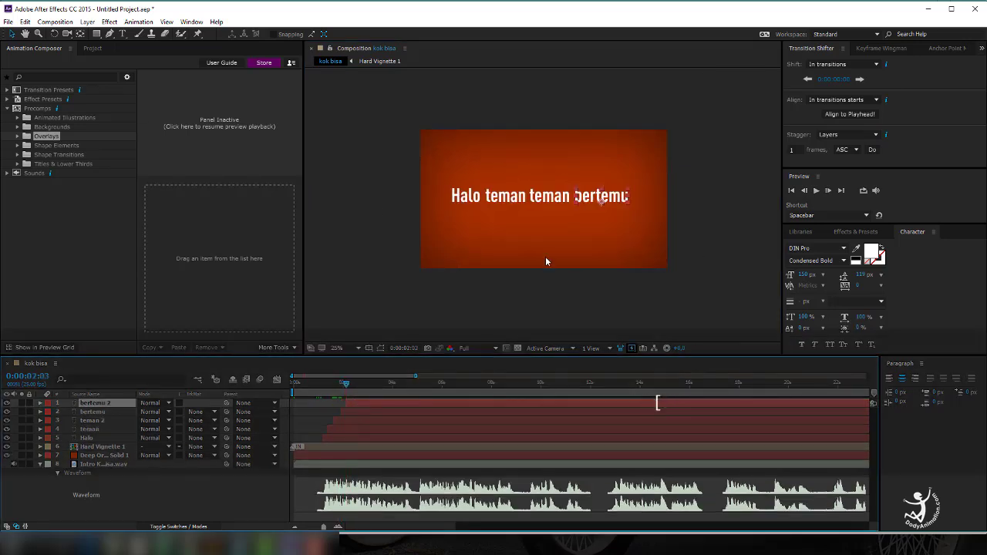
pyautogui.moveTo(596, 198); pyautogui.dragTo(529, 221)
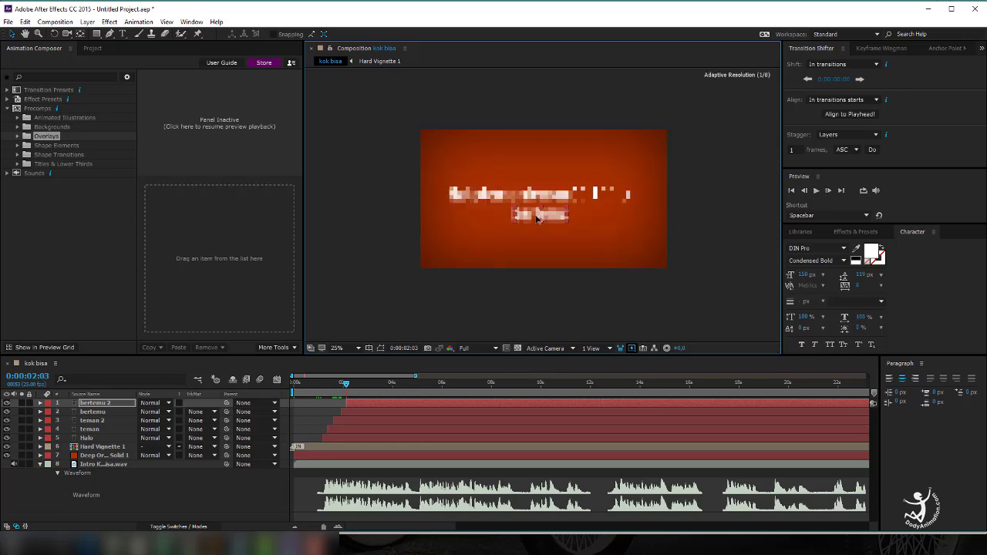
pyautogui.doubleClick(532, 216)
pyautogui.write('lagi')
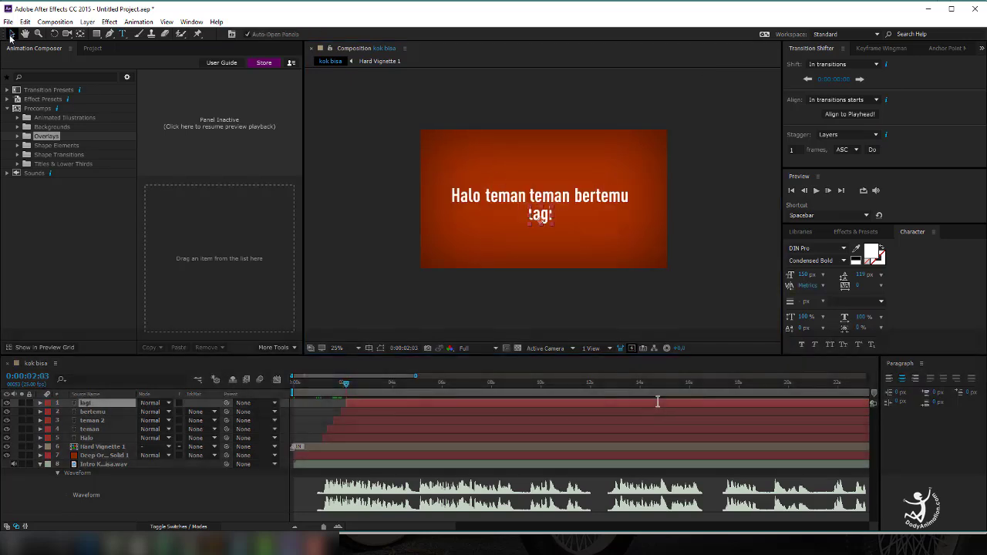
# Duplicate the lagi layer with a start at 0:00:02:09, move it to the lower left and change its text to "dengan".
pyautogui.moveTo(345, 382); pyautogui.dragTo(351, 383)
pyautogui.hotkey('ctrl', 'd')
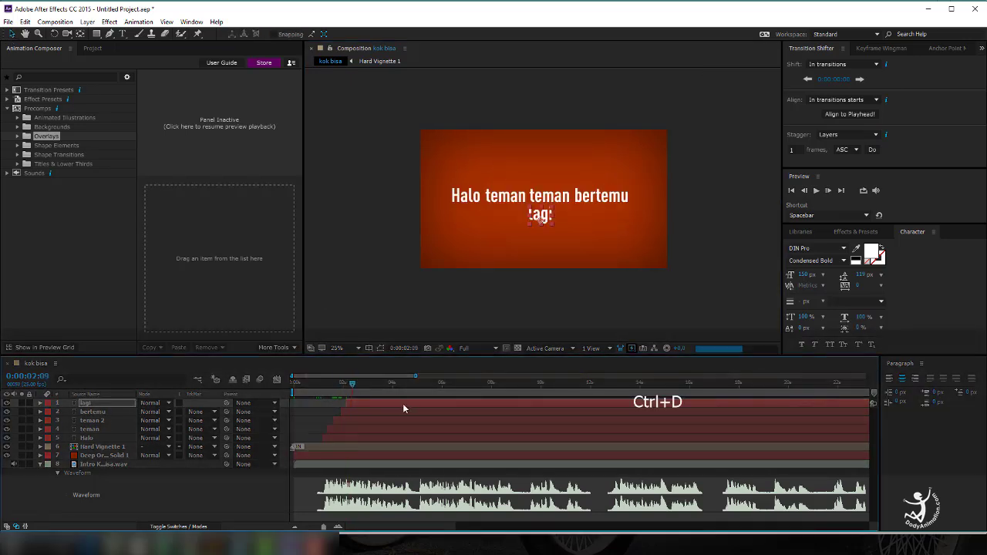
pyautogui.moveTo(510, 229); pyautogui.dragTo(449, 243)
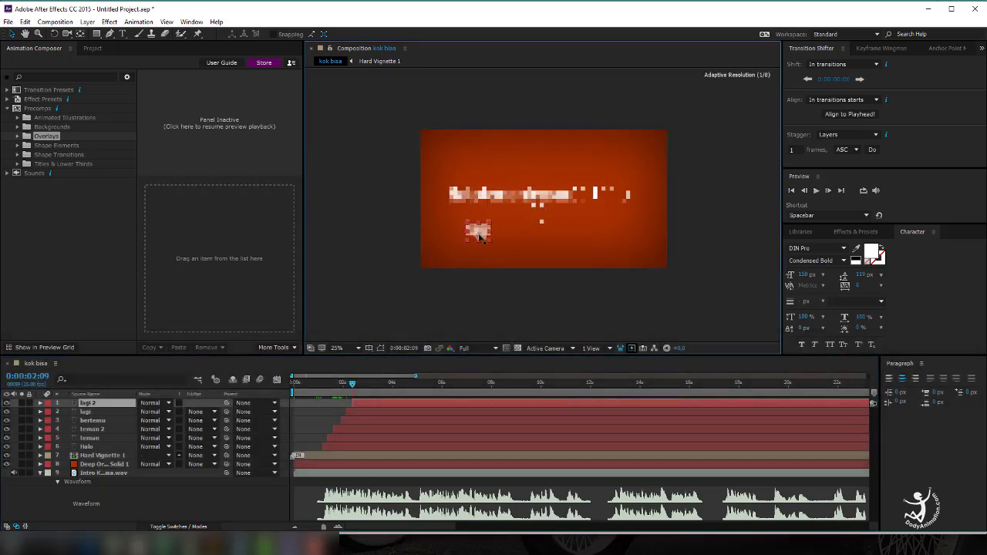
pyautogui.doubleClick(474, 229)
pyautogui.write('dengan')
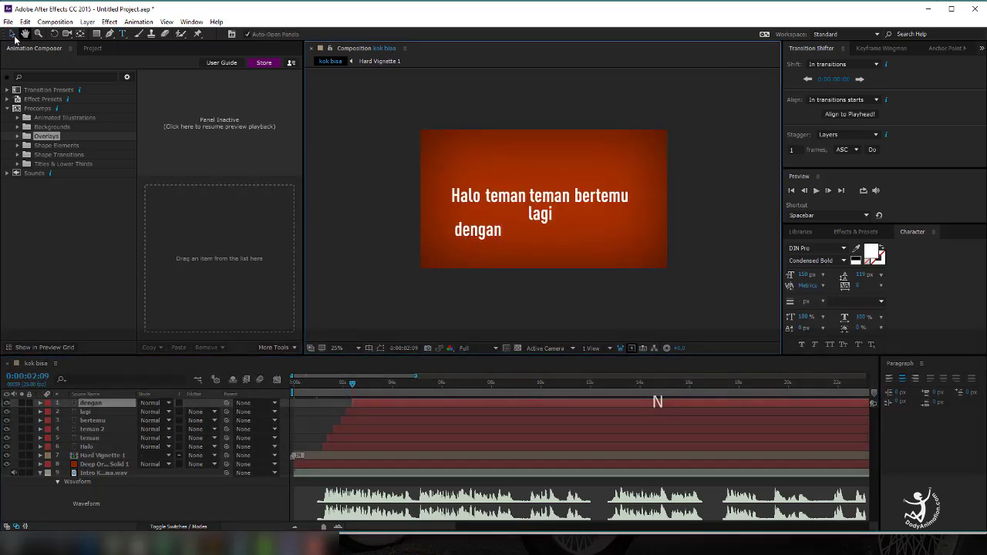
# Add the word "saya" from a duplicate of dengan starting at about 0:00:02:16, and nudge it close behind "dengan".
pyautogui.moveTo(353, 383); pyautogui.dragTo(361, 389)
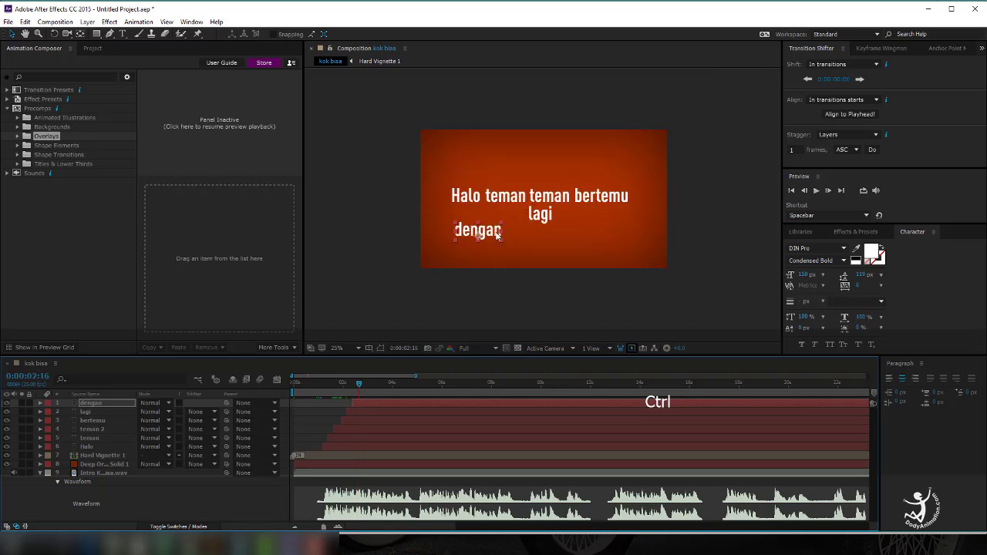
pyautogui.hotkey('ctrl', 'd')
pyautogui.moveTo(484, 237); pyautogui.dragTo(544, 236)
pyautogui.doubleClick(540, 231)
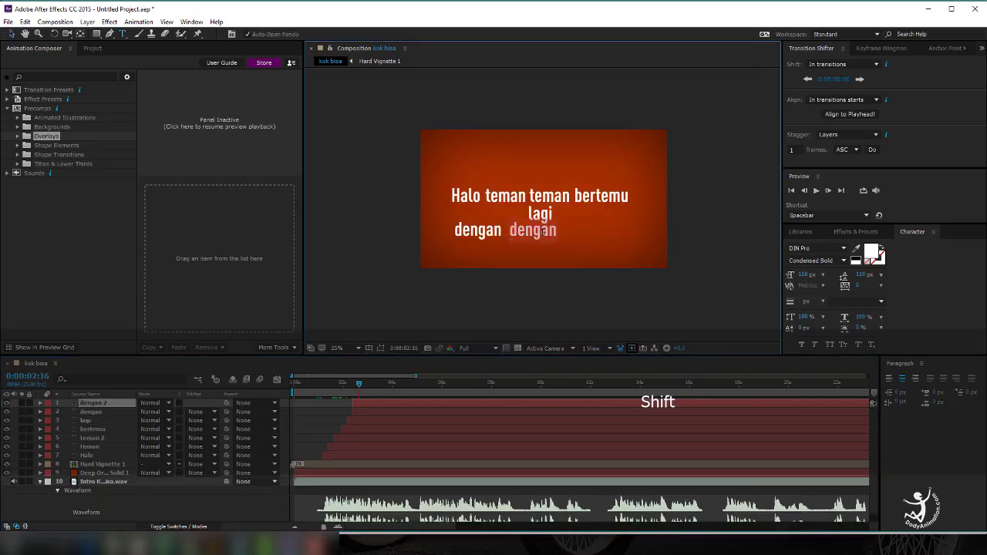
pyautogui.write('saya')
pyautogui.hotkey('shift', 'Left')
pyautogui.hotkey('shift', 'Left')
pyautogui.hotkey('shift', 'Left')
pyautogui.hotkey('shift', 'Left')
pyautogui.hotkey('shift', 'Left')
pyautogui.hotkey('shift', 'Left')
pyautogui.hotkey('shift', 'Left')
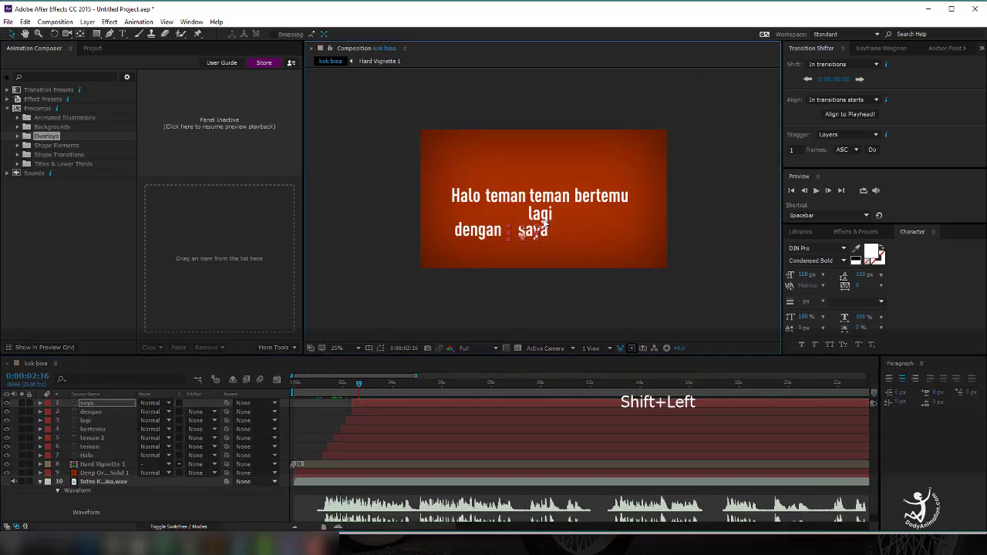
pyautogui.press('Right')
pyautogui.press('Right')
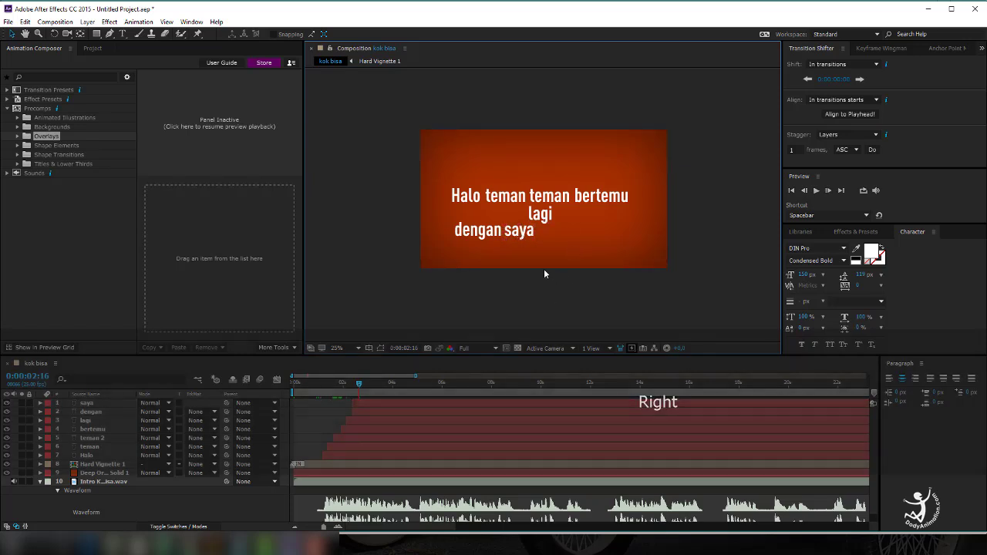
pyautogui.press('Right')
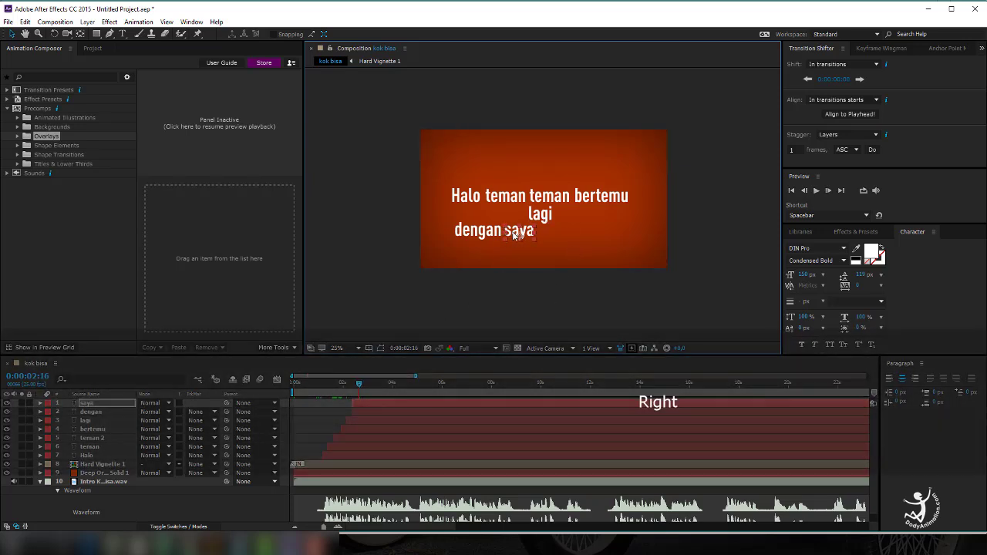
pyautogui.keyDown('ctrl'); pyautogui.click(357, 388); pyautogui.keyUp('ctrl')
# Duplicate the saya layer, replace its text with the presenter's full name and place it after "saya" on the lower line.
pyautogui.moveTo(365, 389); pyautogui.dragTo(374, 393)
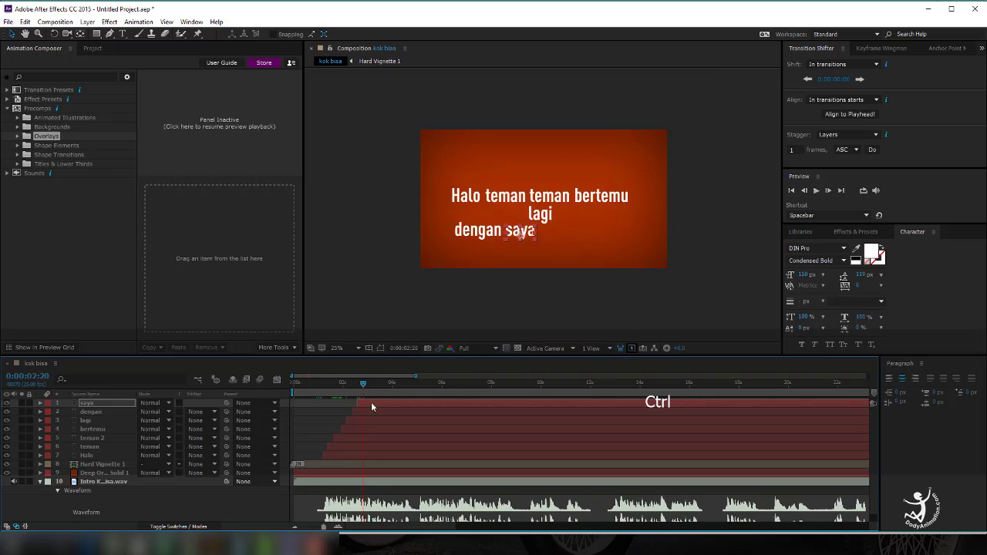
pyautogui.hotkey('ctrl', 'd')
pyautogui.moveTo(534, 244); pyautogui.dragTo(603, 244)
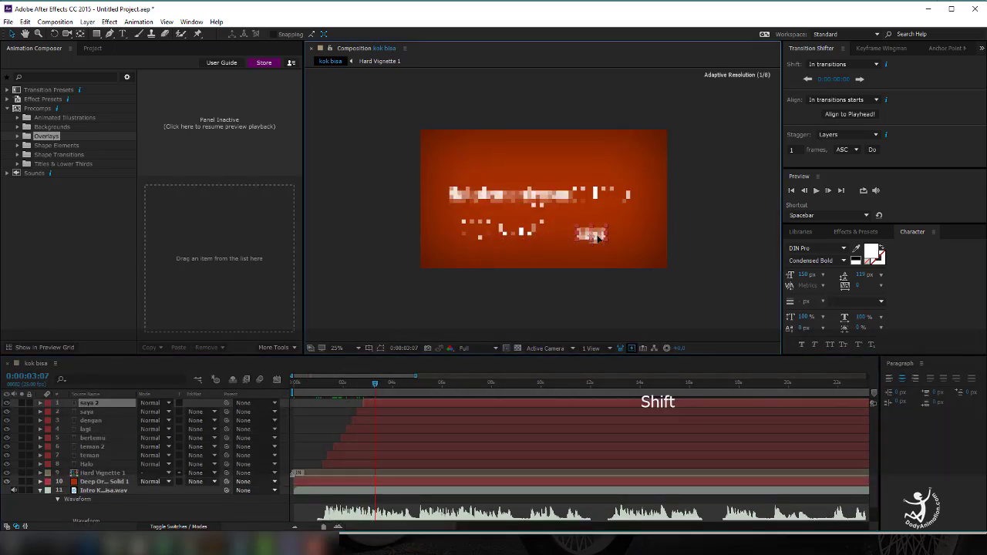
pyautogui.doubleClick(595, 232)
pyautogui.write('Dody Priyatmono')
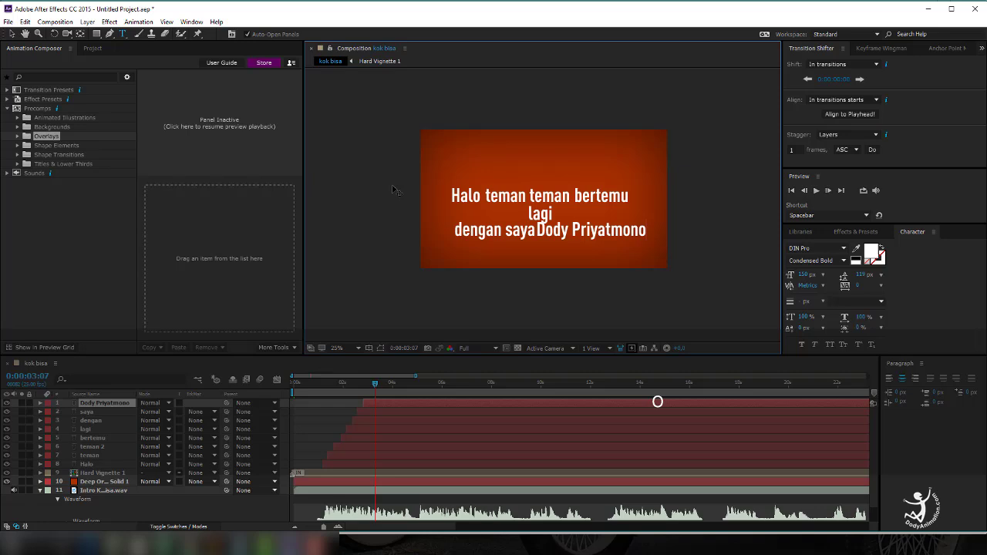
pyautogui.press('Escape')
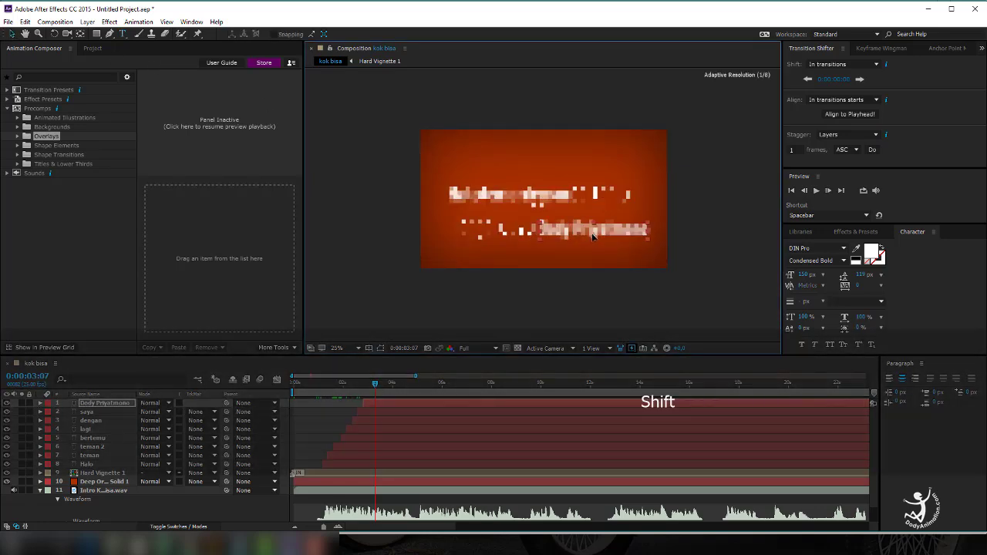
pyautogui.click(717, 245)
# Select the three lower-line text layers and nudge them left and down to centre the line beneath "lagi".
pyautogui.click(456, 403)
pyautogui.keyDown('shift'); pyautogui.click(437, 419); pyautogui.keyUp('shift')
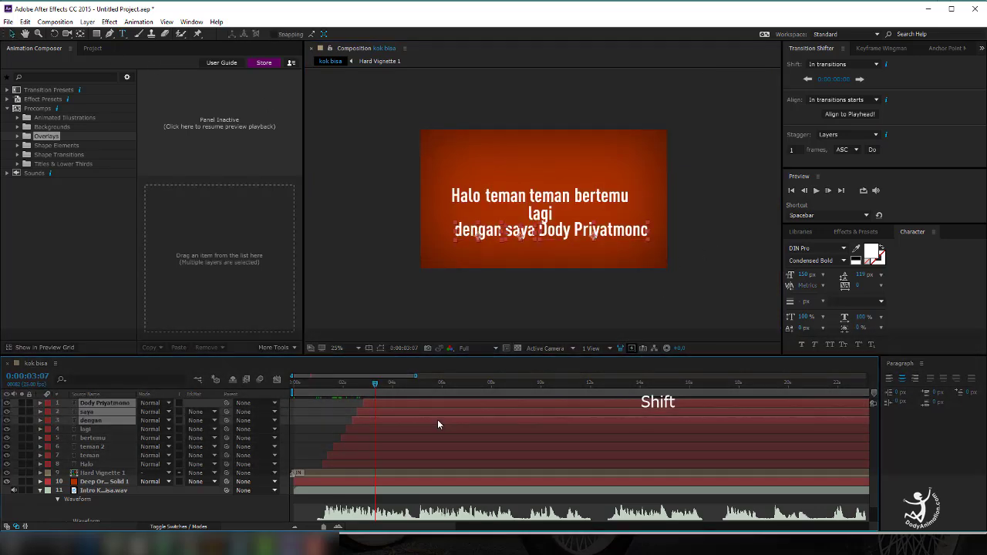
pyautogui.hotkey('shift', 'Left')
pyautogui.hotkey('shift', 'Left')
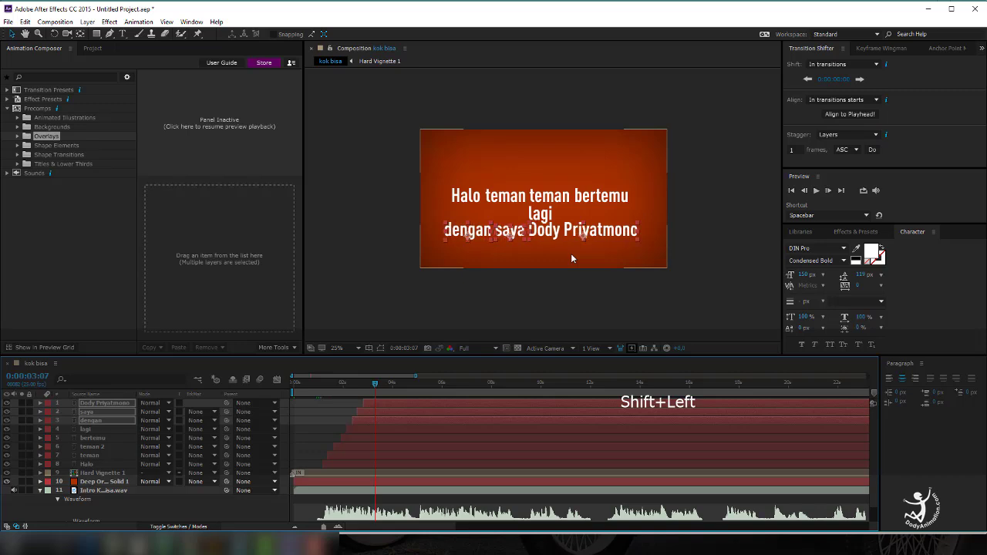
pyautogui.press('Down')
pyautogui.hotkey('shift', 'Down')
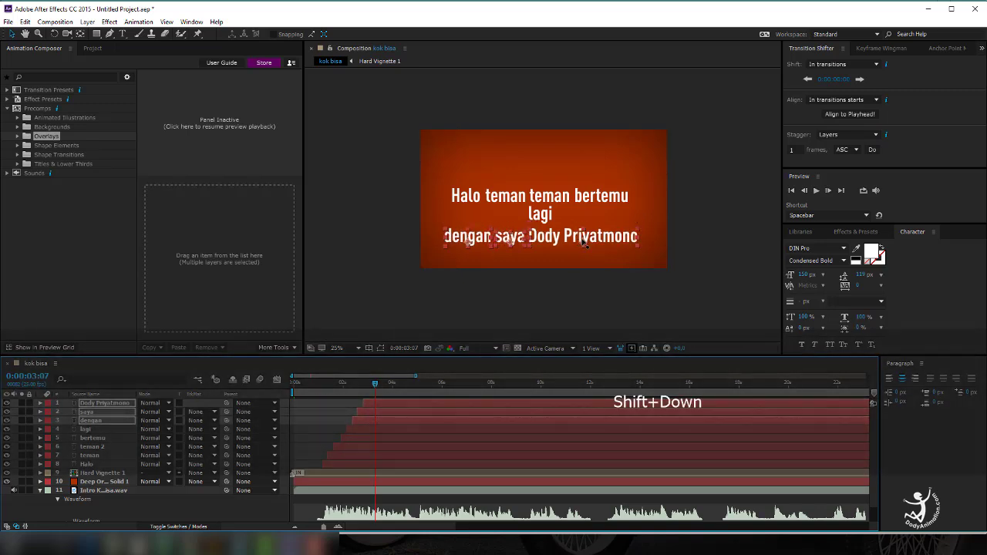
pyautogui.press('Up')
# Select all eight text layers and move the whole text block up towards the middle of the frame.
pyautogui.keyDown('shift'); pyautogui.click(376, 461); pyautogui.keyUp('shift')
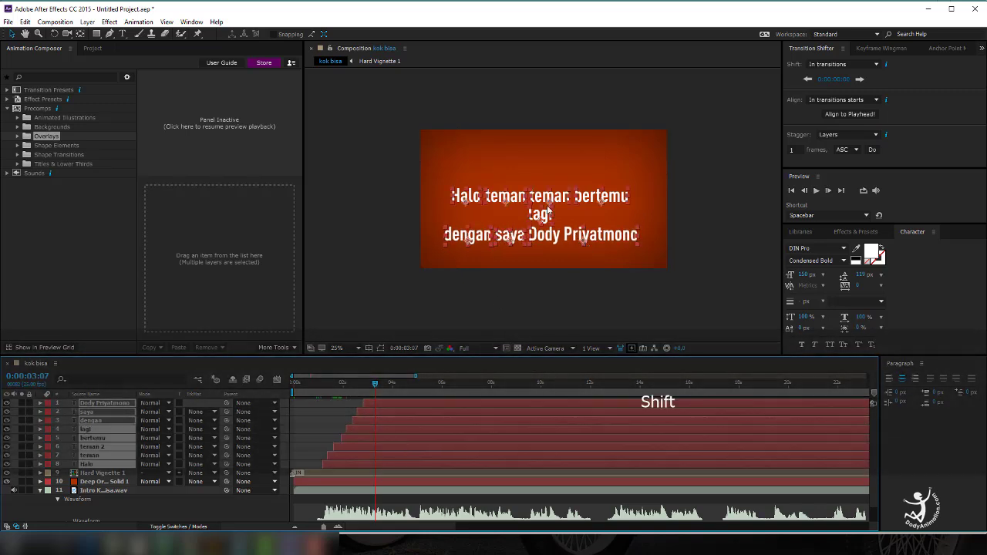
pyautogui.moveTo(544, 220); pyautogui.dragTo(545, 194)
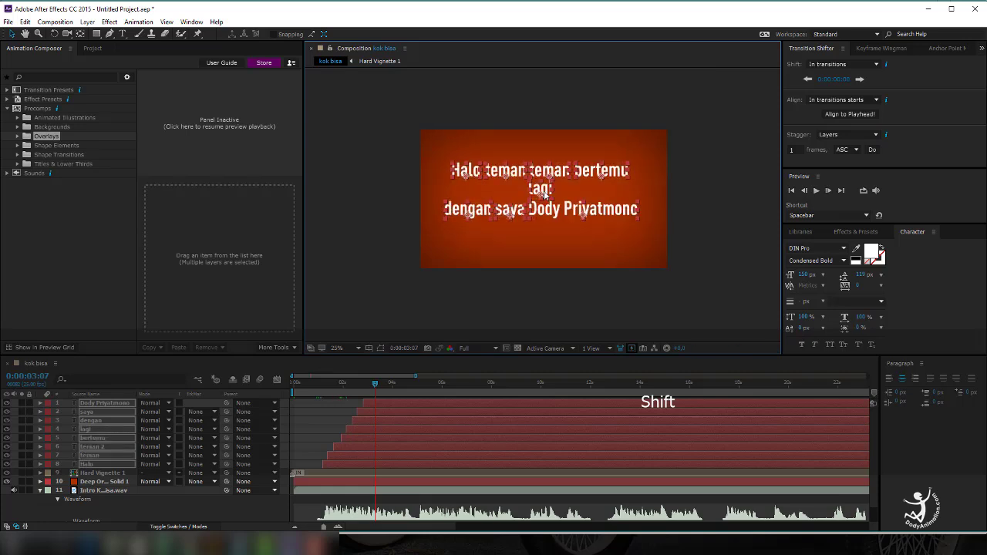
pyautogui.click(671, 216)
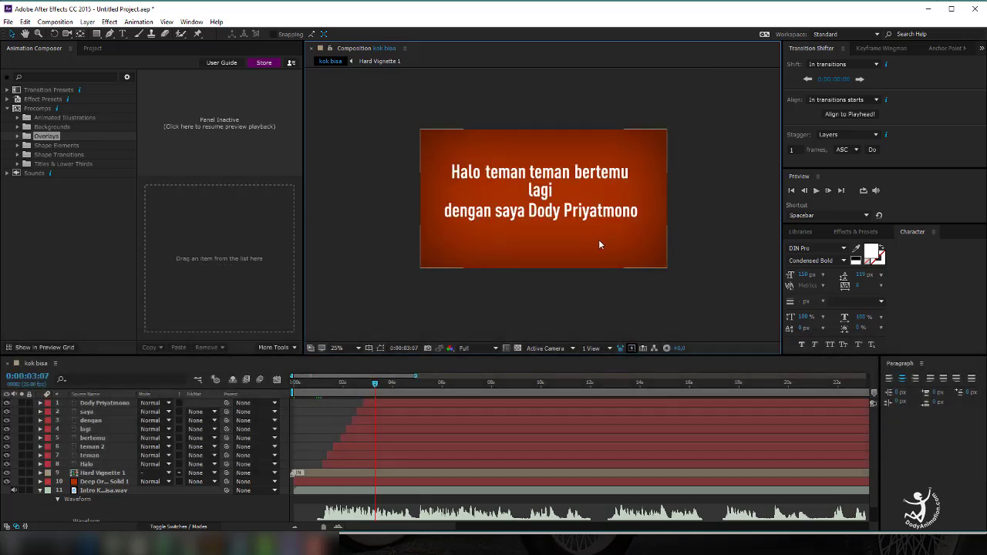
# Rearrange the lower text so "dengan" and "saya" follow "lagi" on the second line, with the presenter's name on a third line.
pyautogui.scroll(1, 526, 179)
pyautogui.press('space')
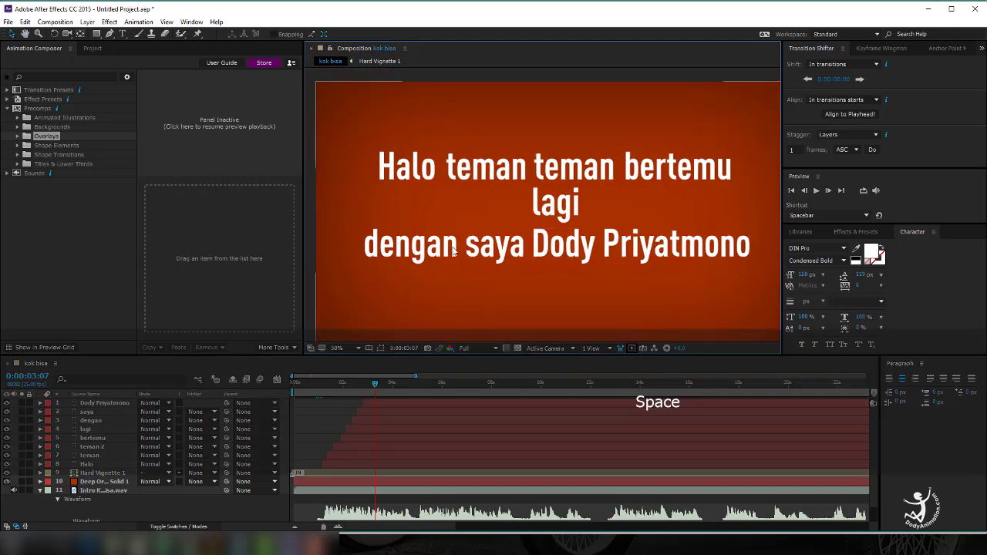
pyautogui.press('space')
pyautogui.moveTo(666, 205); pyautogui.dragTo(540, 222)
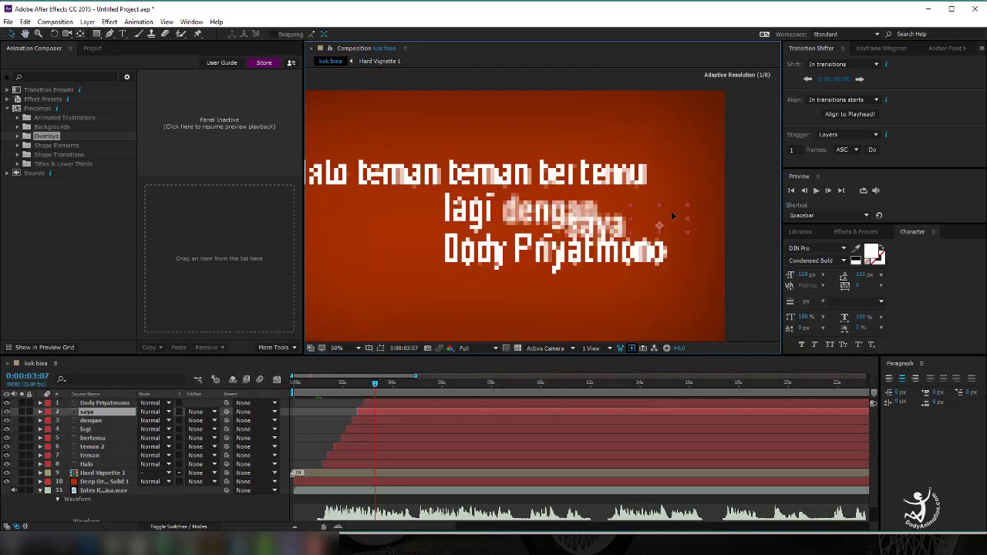
pyautogui.moveTo(426, 256); pyautogui.dragTo(637, 222)
pyautogui.press('Left')
pyautogui.press('Left')
pyautogui.press('Left')
pyautogui.press('Up')
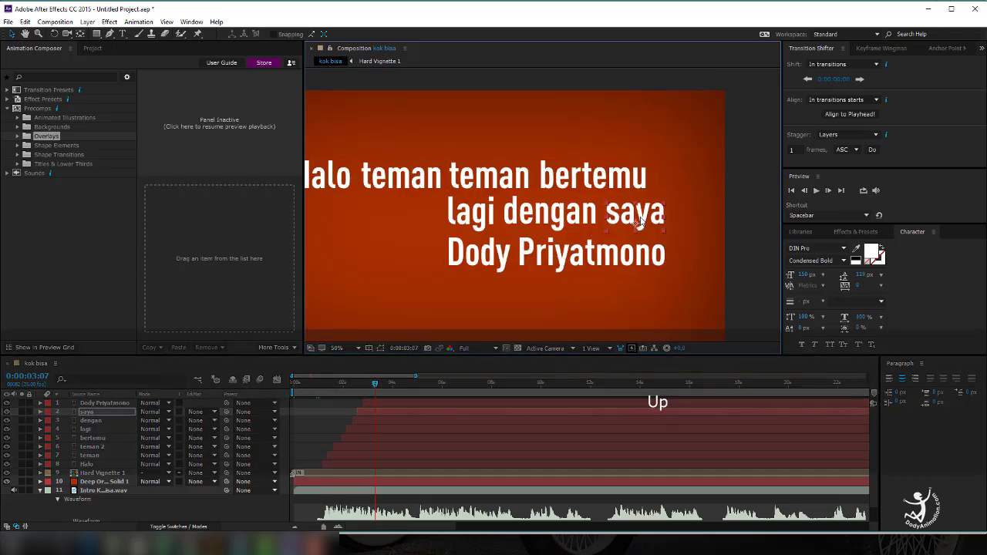
# Lock the Hard Vignette 1 layer and the orange solid background layer, undoing the accidental move of the solid.
pyautogui.click(102, 472)
pyautogui.hotkey('ctrl', 'z')
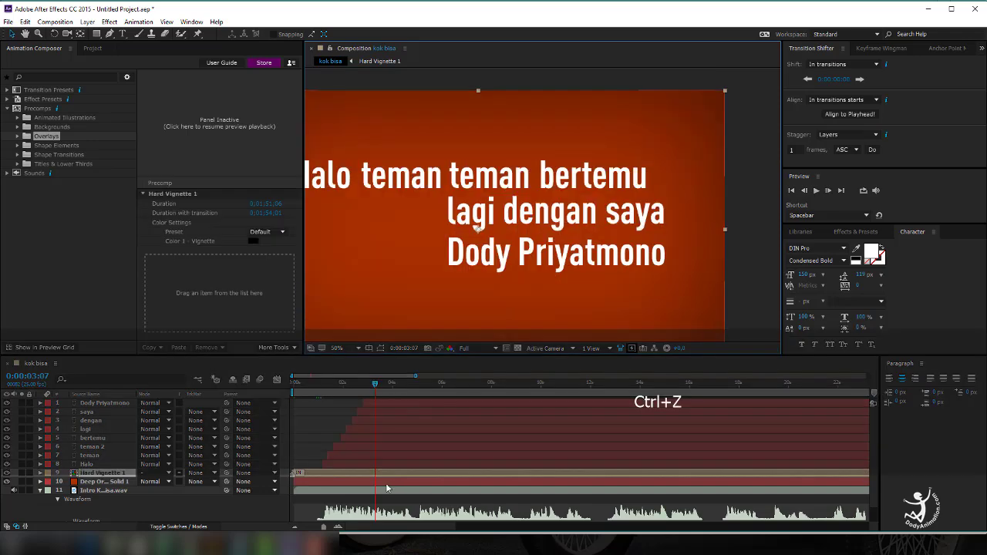
pyautogui.click(29, 472)
pyautogui.moveTo(442, 209); pyautogui.dragTo(722, 295)
pyautogui.hotkey('ctrl', 'z')
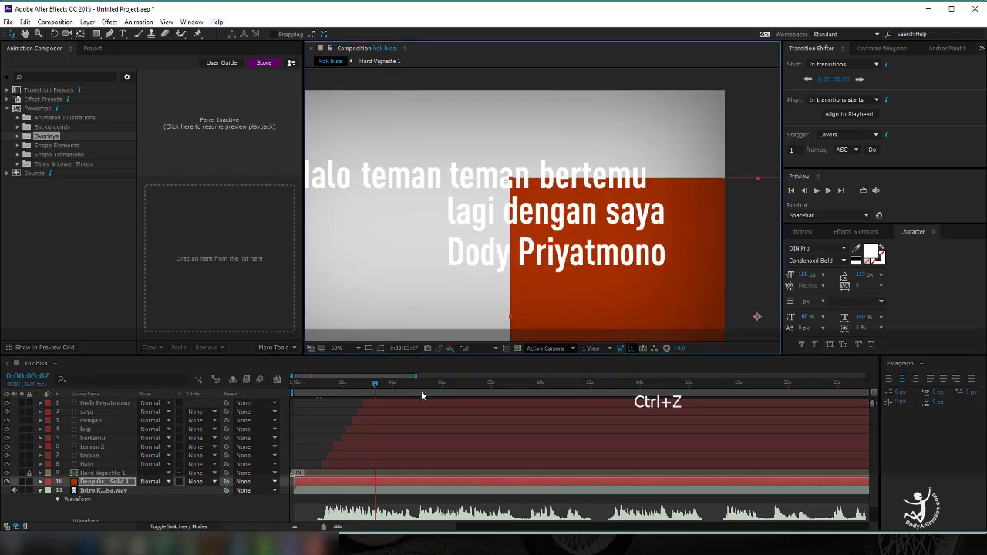
pyautogui.click(30, 482)
# Nudge the presenter's name line slightly down to even out the spacing below "lagi dengan saya".
pyautogui.scroll(-2, 512, 266)
pyautogui.moveTo(485, 209); pyautogui.dragTo(516, 216)
pyautogui.click(563, 233)
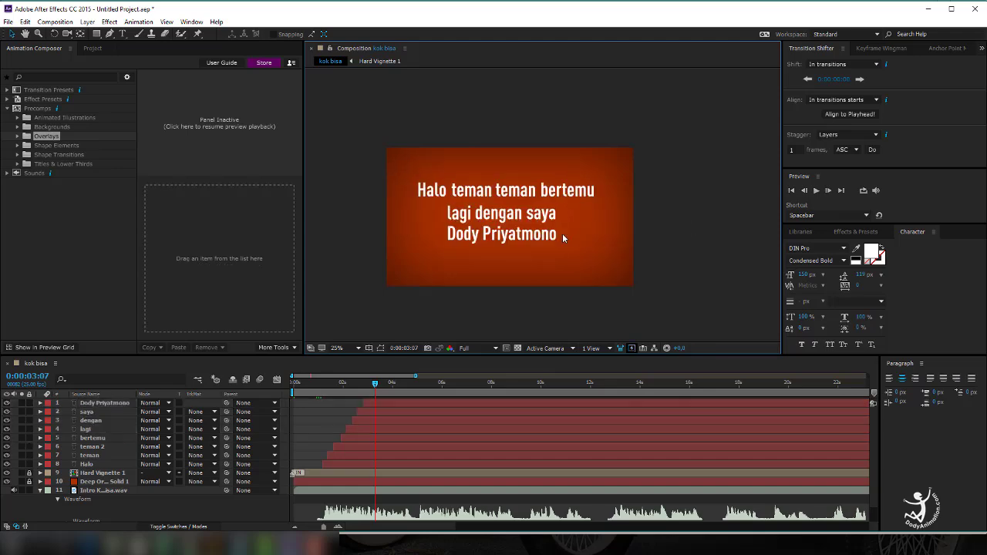
pyautogui.click(530, 238)
pyautogui.press('Down')
pyautogui.click(689, 236)
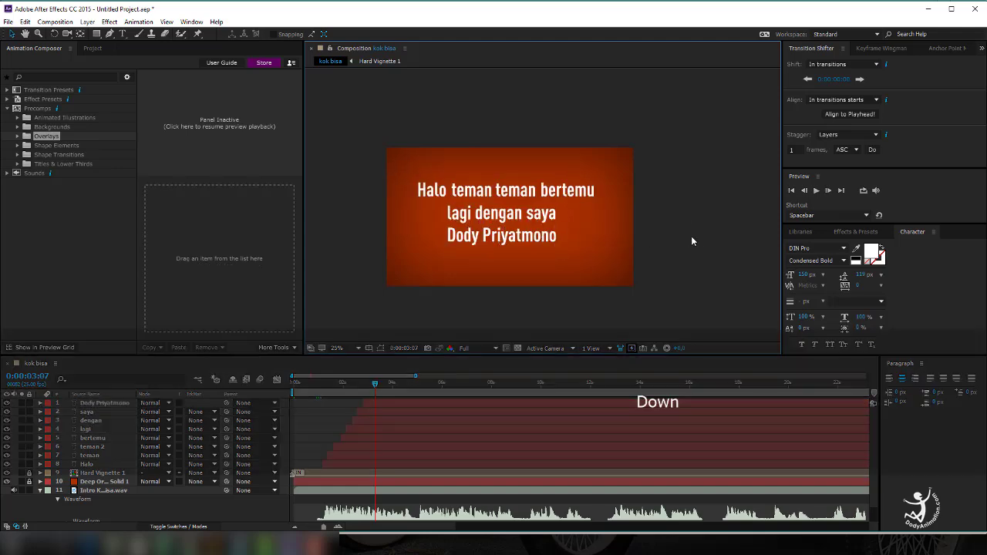
# Stagger the lower lines by shifting "lagi dengan saya" to the left and the presenter's name to the right.
pyautogui.scroll(2, 500, 242)
pyautogui.scroll(-2, 504, 245)
pyautogui.moveTo(427, 210); pyautogui.dragTo(551, 260)
pyautogui.hotkey('shift', 'Left')
pyautogui.hotkey('shift', 'Left')
pyautogui.hotkey('shift', 'Left')
pyautogui.click(564, 255)
pyautogui.click(692, 257)
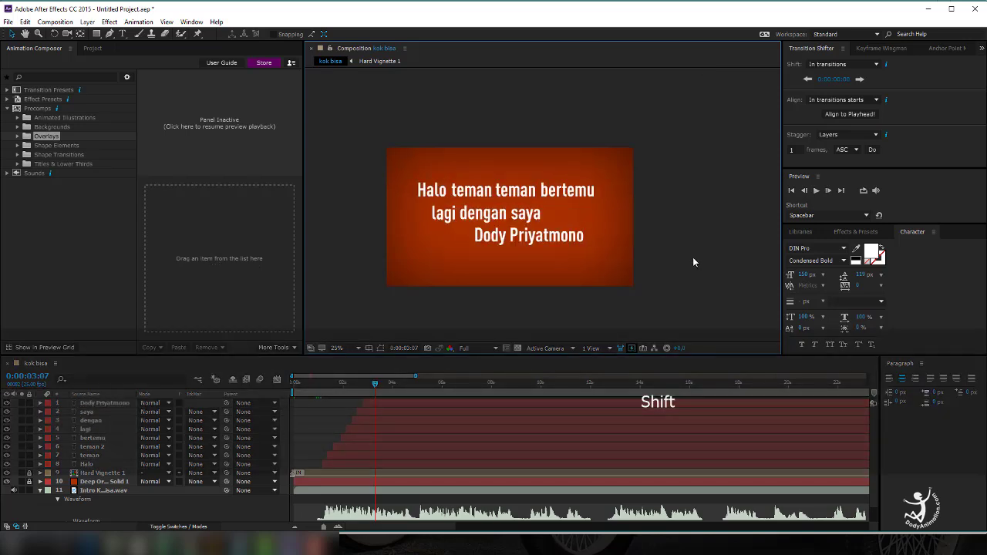
# Preview the word timing, then duplicate the name layer to start at 0:00:03:18 on a fourth line and keep only the first name.
pyautogui.click(294, 382)
pyautogui.press('space')
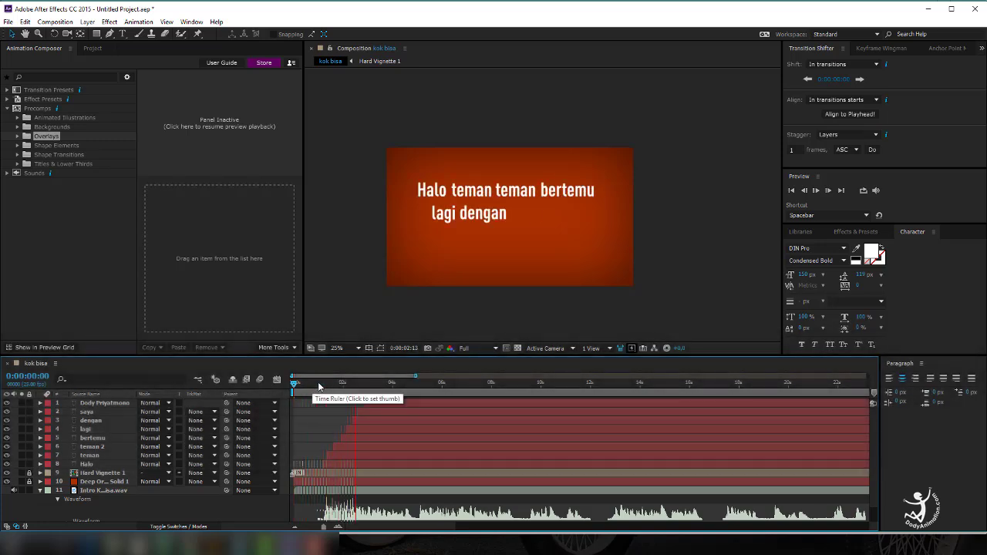
pyautogui.press('space')
pyautogui.moveTo(364, 387); pyautogui.dragTo(388, 403)
pyautogui.click(390, 403)
pyautogui.hotkey('ctrl', 'd')
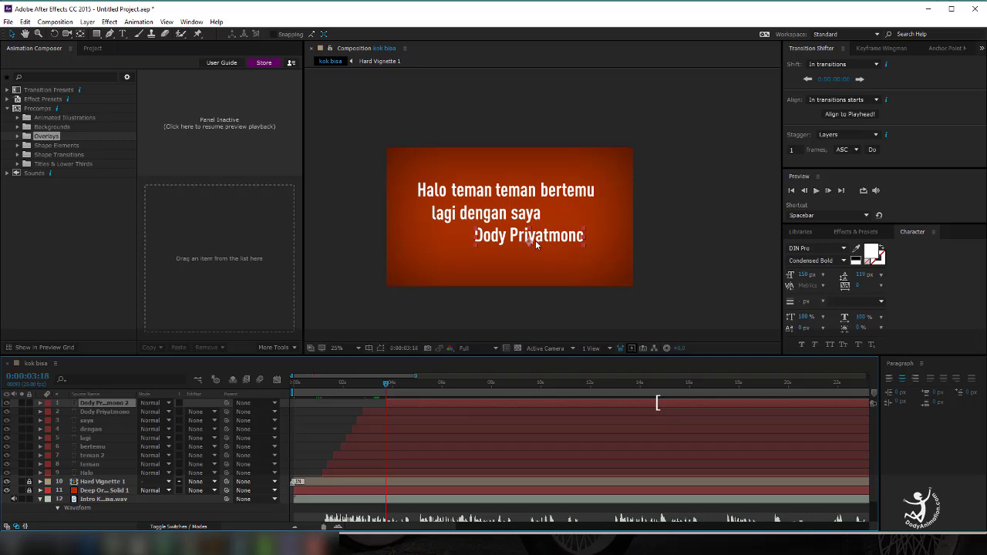
pyautogui.moveTo(535, 241); pyautogui.dragTo(556, 269)
pyautogui.hotkey('ctrl', 't')
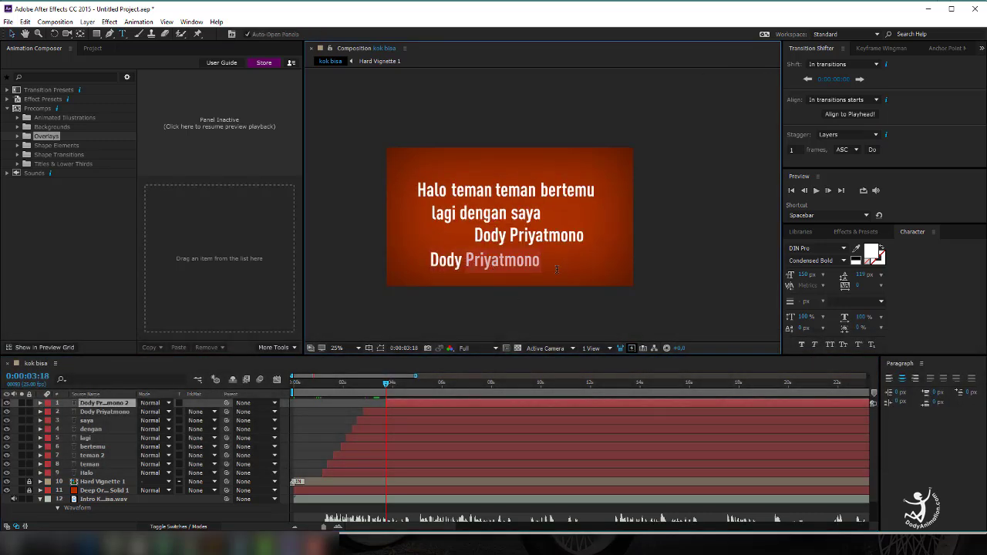
pyautogui.press('BackSpace')
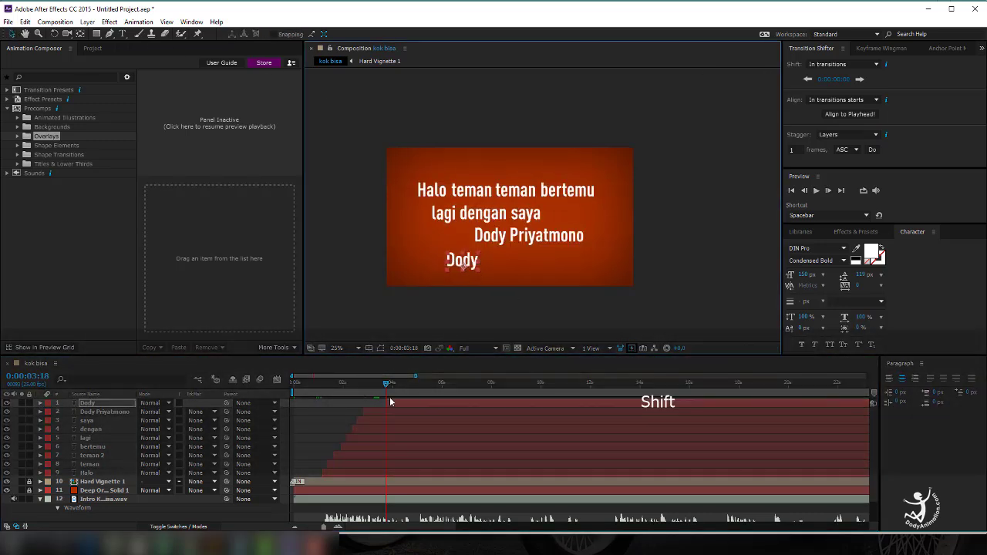
# Add the word "animation" from a duplicate of the first-name layer starting at 0:00:04:01, and place it beside the first name.
pyautogui.moveTo(390, 385); pyautogui.dragTo(392, 386)
pyautogui.hotkey('ctrl', 'd')
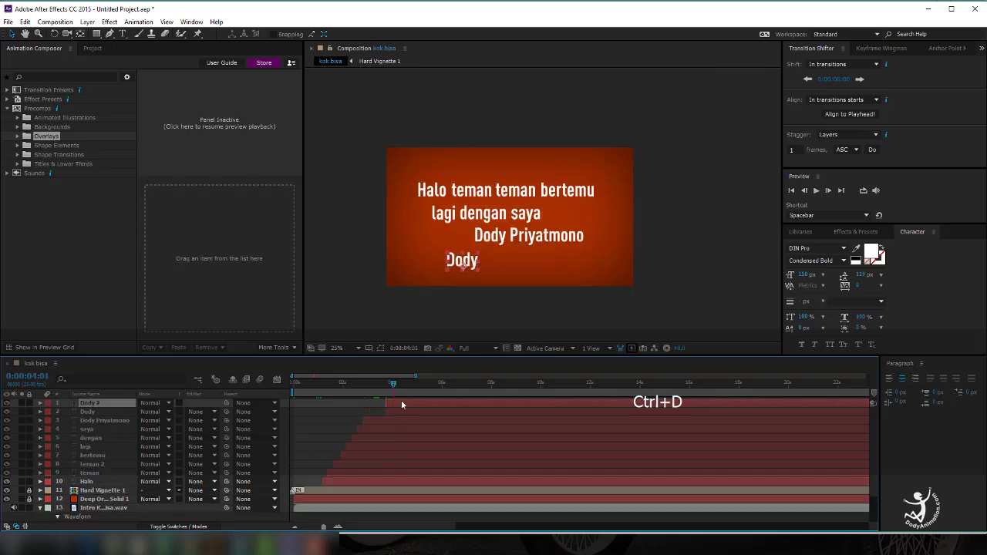
pyautogui.press('[')
pyautogui.click(405, 384)
pyautogui.doubleClick(409, 404)
pyautogui.write('animation')
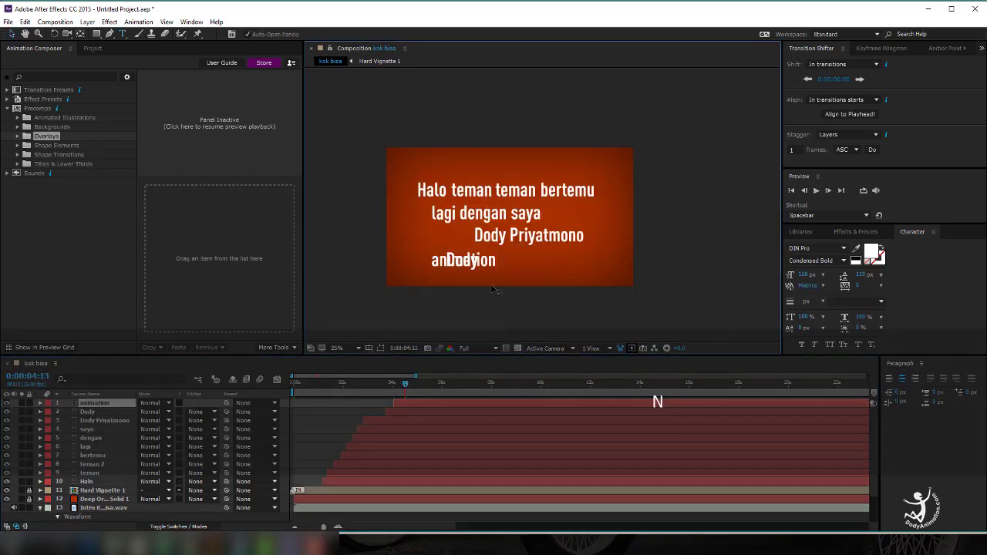
pyautogui.click(12, 34)
pyautogui.moveTo(485, 261); pyautogui.dragTo(538, 263)
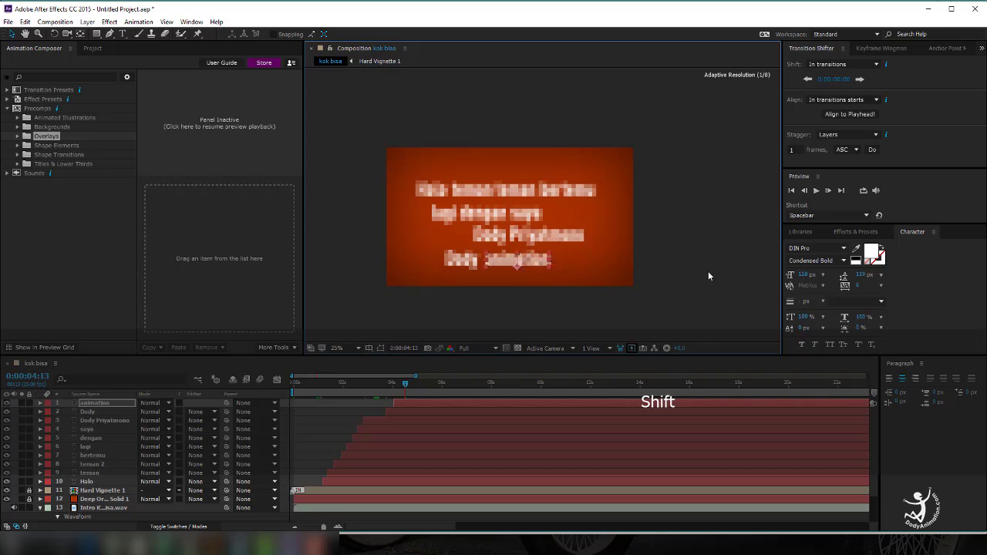
# Duplicate the animation layer, start the copy at about 0:00:04:13, move it to the line's end and replace its text with ".com".
pyautogui.click(433, 401)
pyautogui.hotkey('ctrl', 'd')
pyautogui.click(409, 384)
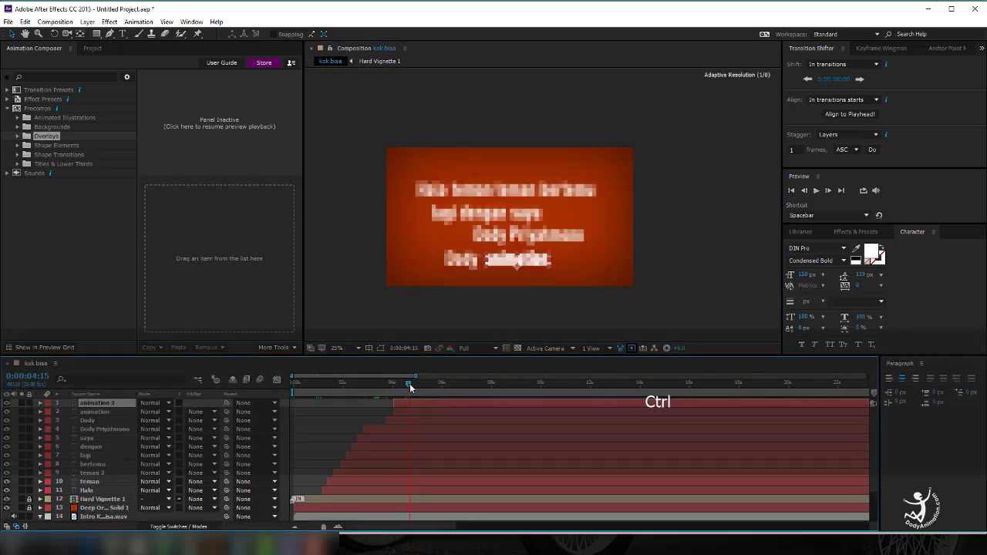
pyautogui.moveTo(410, 385); pyautogui.dragTo(404, 386)
pyautogui.press('[')
pyautogui.moveTo(544, 264); pyautogui.dragTo(606, 264)
pyautogui.doubleClick(579, 260)
pyautogui.write('.comv')
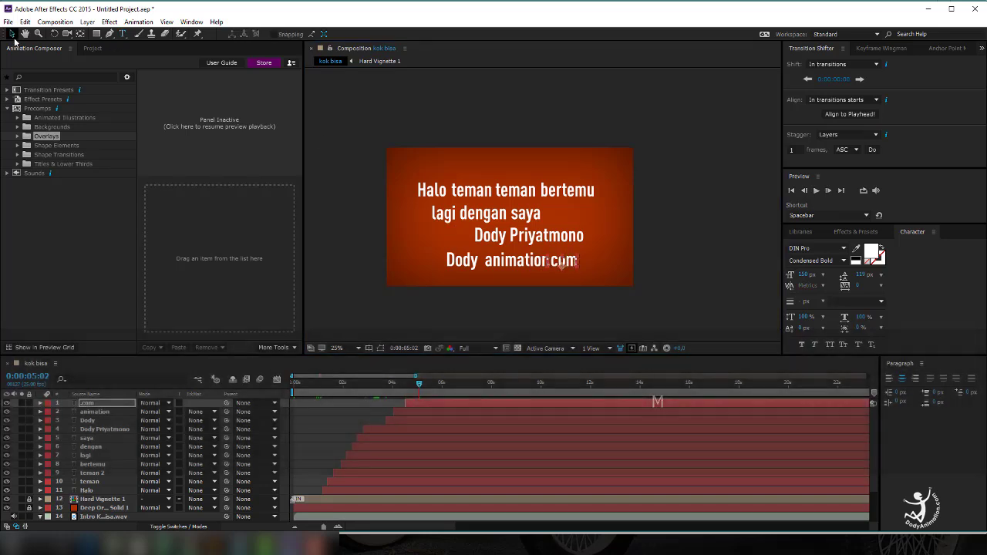
# Nudge ".com" to the right so it sits directly after "animation" without overlapping.
pyautogui.press('Right')
pyautogui.press('Right')
pyautogui.press('Right')
pyautogui.press('Right')
pyautogui.press('Right')
pyautogui.press('Right')
pyautogui.click(711, 207)
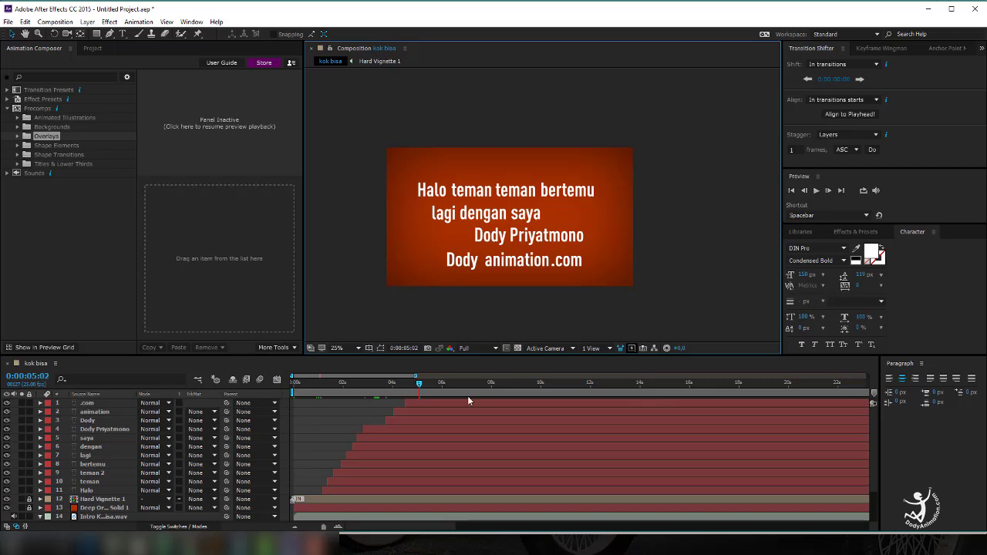
# Select all eleven text layers and move the whole text block slightly up to centre it in the frame.
pyautogui.click(468, 403)
pyautogui.keyDown('shift'); pyautogui.click(435, 490); pyautogui.keyUp('shift')
pyautogui.moveTo(526, 218); pyautogui.dragTo(526, 211)
pyautogui.click(709, 226)
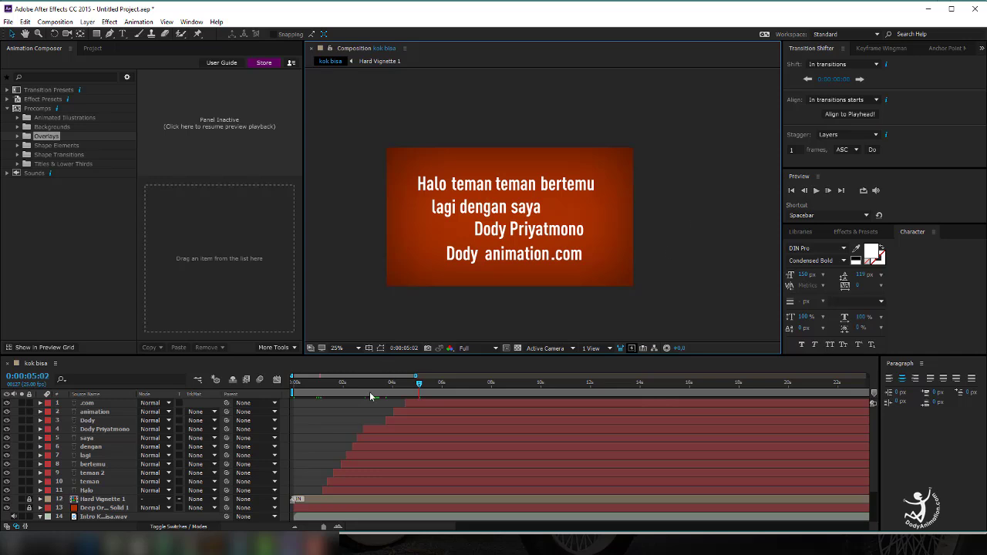
# Trim the ends of all eleven text layers, from .com to Halo, at 0:00:05:02.
pyautogui.moveTo(419, 383); pyautogui.dragTo(423, 404)
pyautogui.click(354, 390)
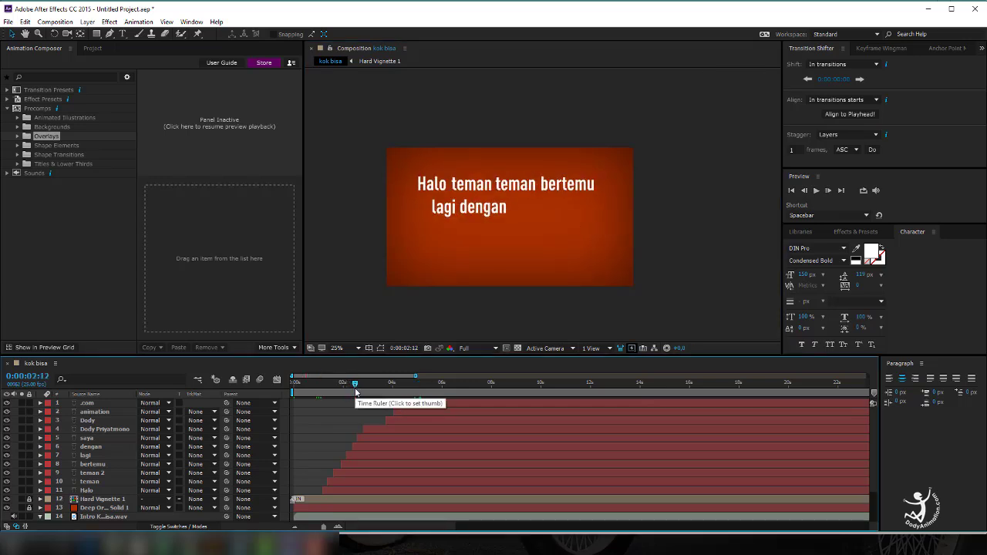
pyautogui.click(417, 384)
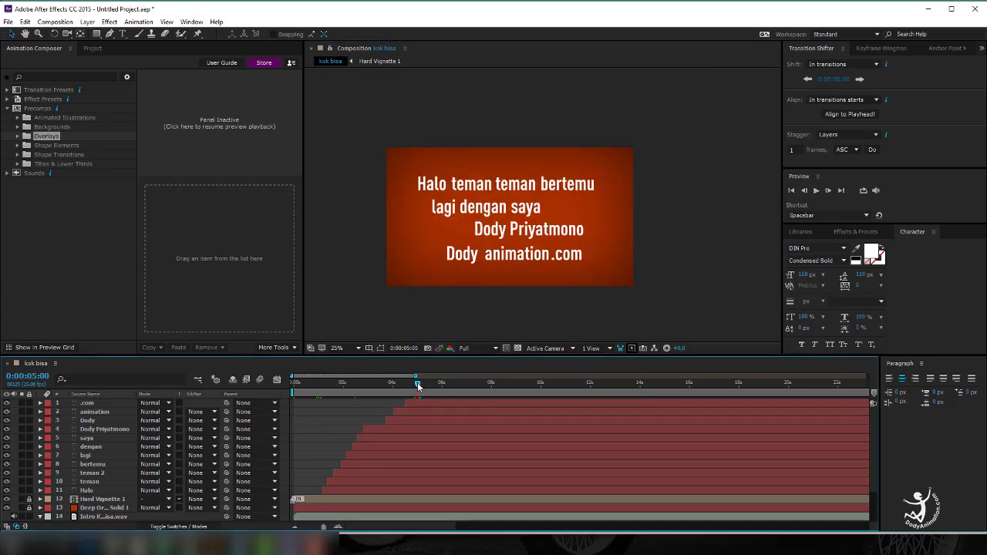
pyautogui.click(423, 404)
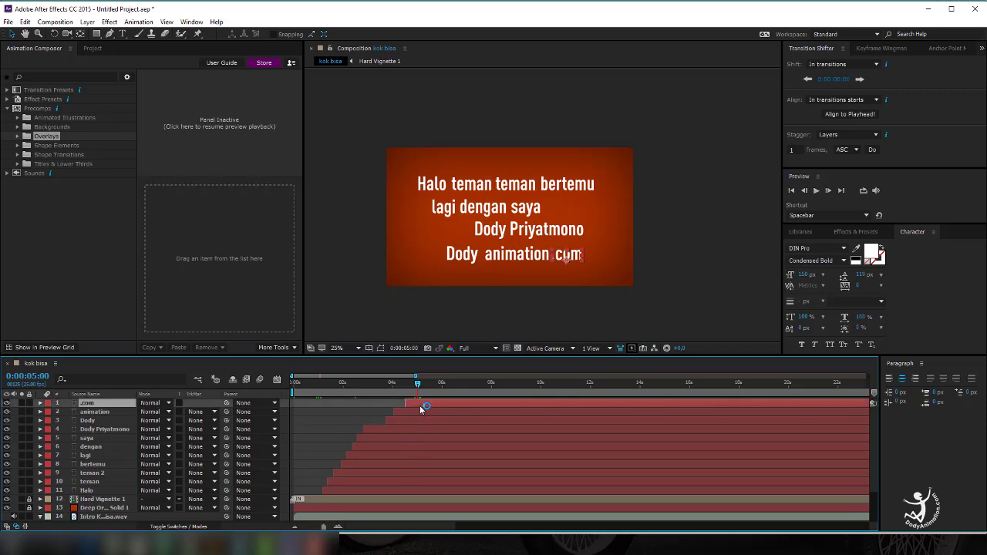
pyautogui.keyDown('shift'); pyautogui.click(411, 490); pyautogui.keyUp('shift')
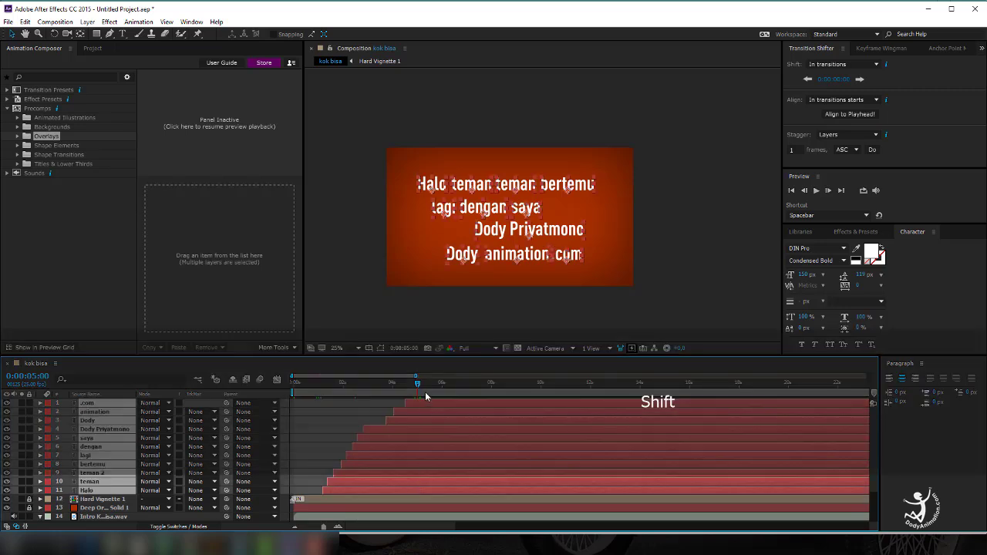
pyautogui.moveTo(418, 387); pyautogui.dragTo(420, 387)
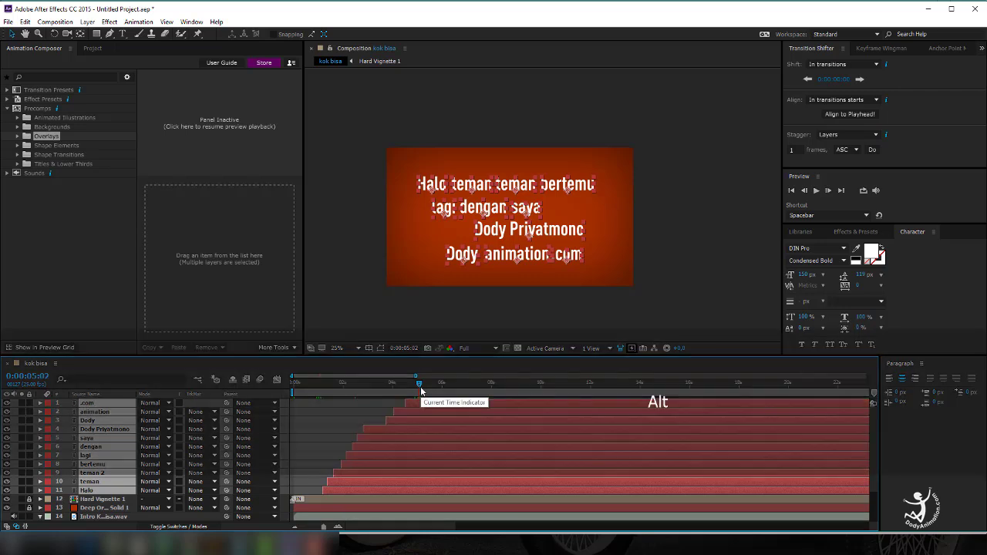
pyautogui.hotkey('alt', ']')
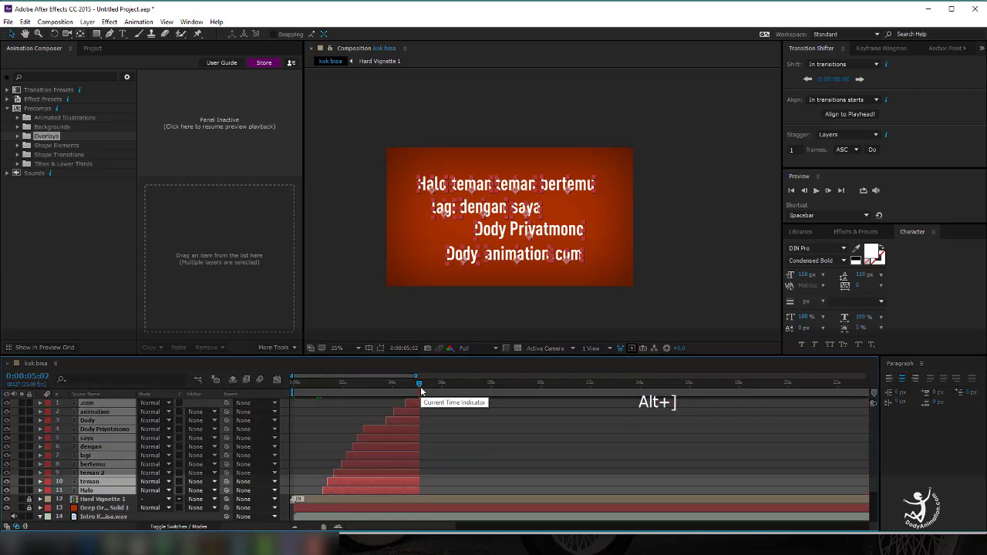
pyautogui.click(524, 444)
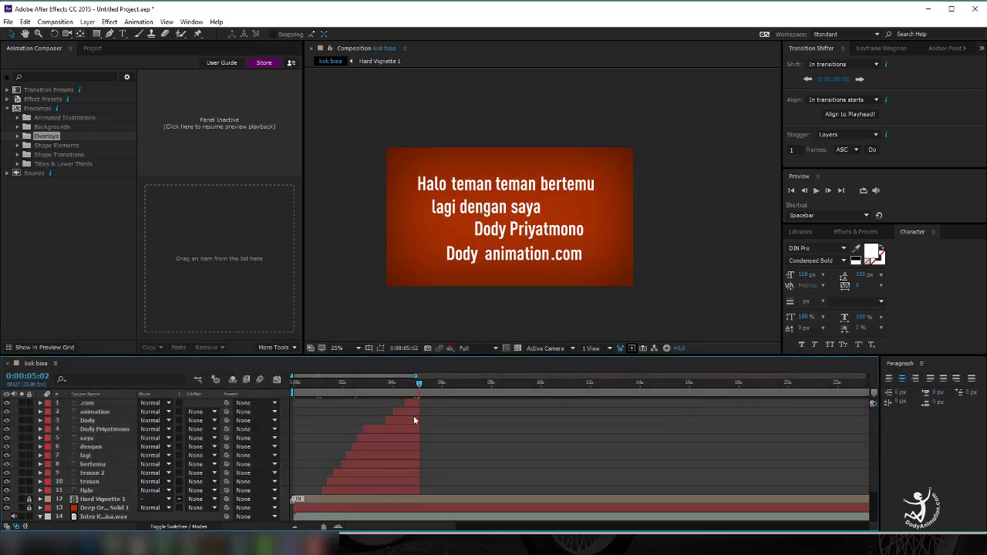
# Add the karakter composition centred above the text layers and shift its layer to start at 0:00:05:04.
pyautogui.click(423, 385)
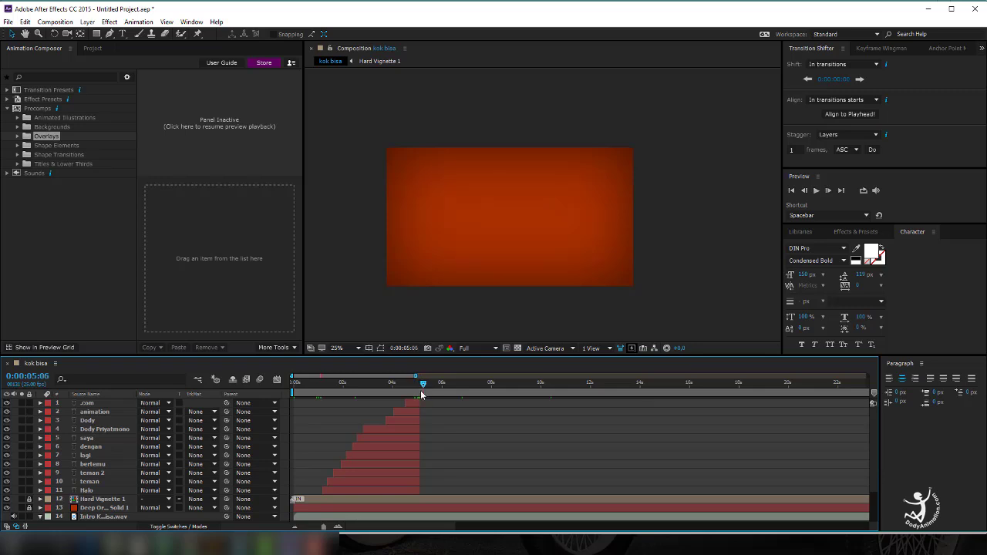
pyautogui.click(421, 388)
pyautogui.click(98, 49)
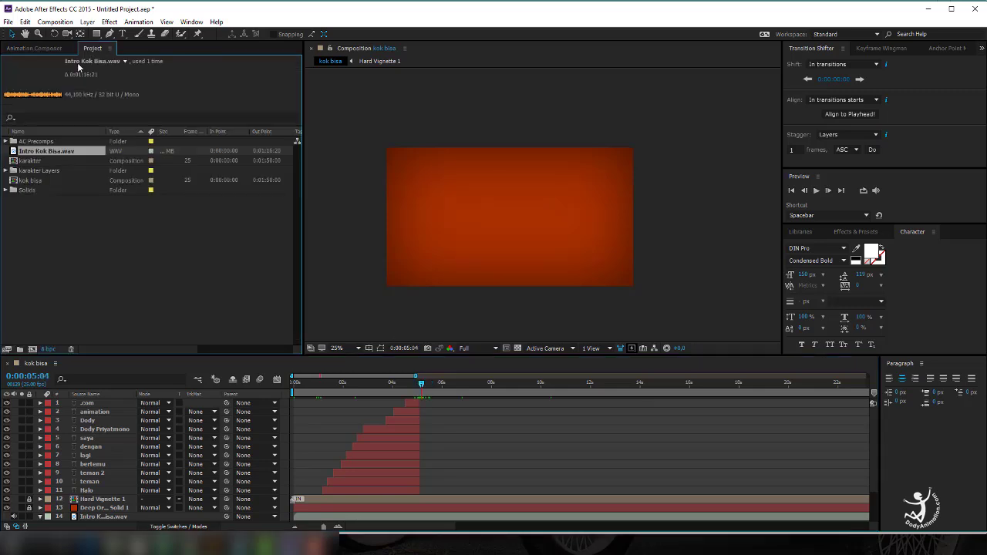
pyautogui.click(27, 160)
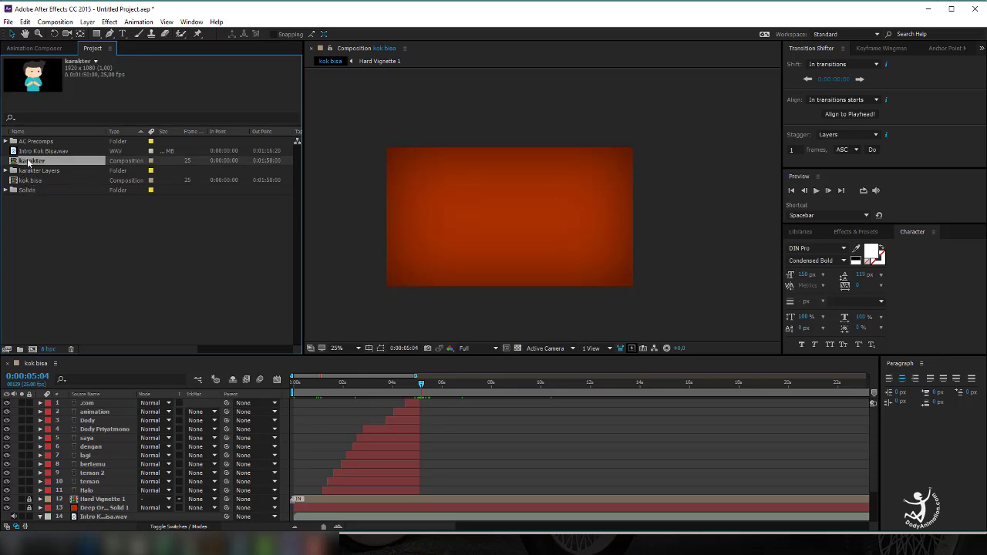
pyautogui.moveTo(27, 160); pyautogui.dragTo(508, 218)
pyautogui.moveTo(550, 305); pyautogui.dragTo(546, 287)
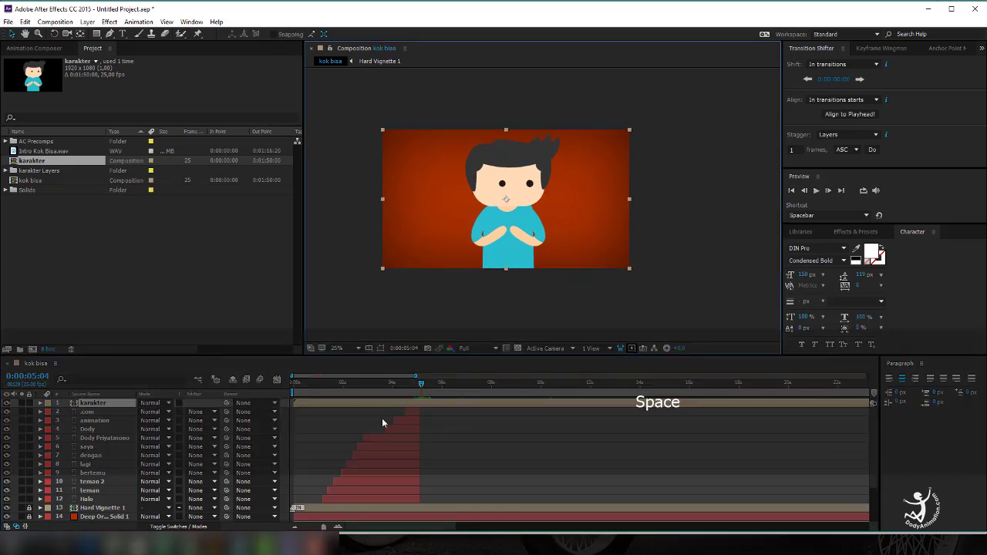
pyautogui.moveTo(302, 406); pyautogui.dragTo(438, 404)
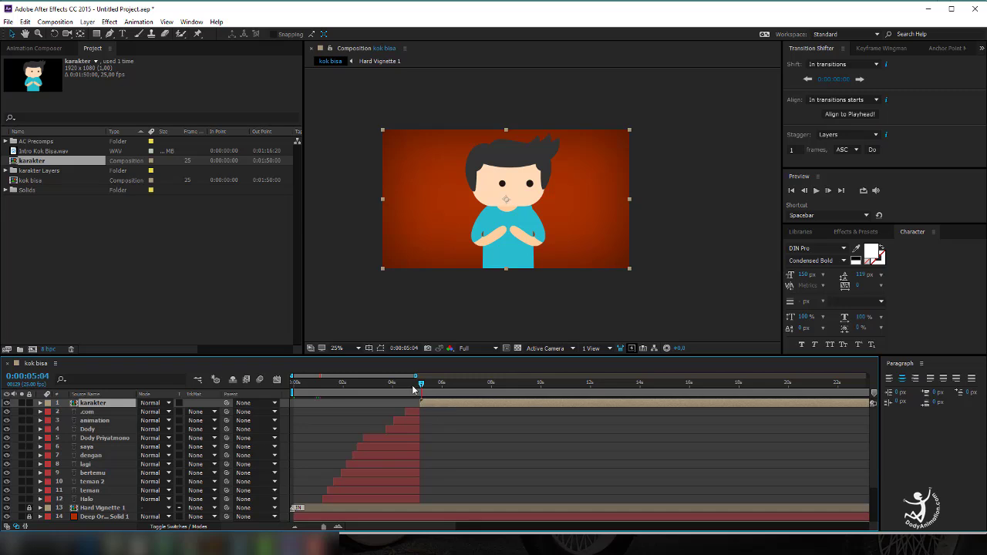
pyautogui.moveTo(411, 385); pyautogui.dragTo(430, 394)
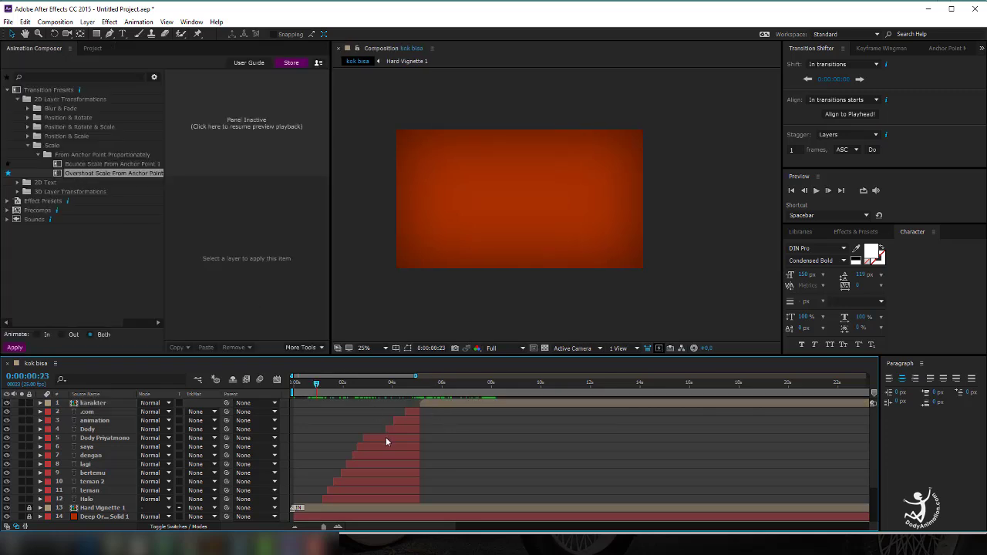
# Examine the anchor points of individual text layers against their words at 0:00:04:12.
pyautogui.click(387, 438)
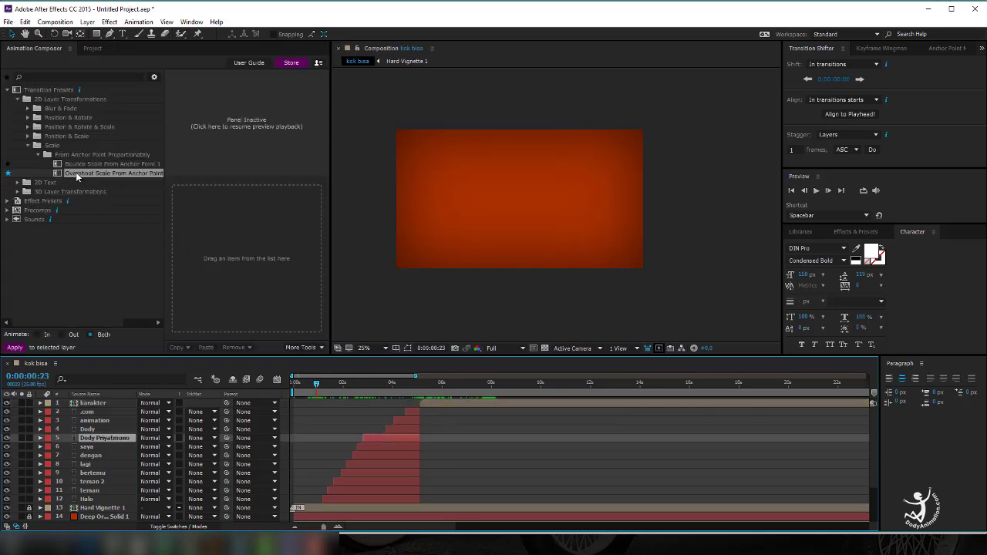
pyautogui.click(405, 396)
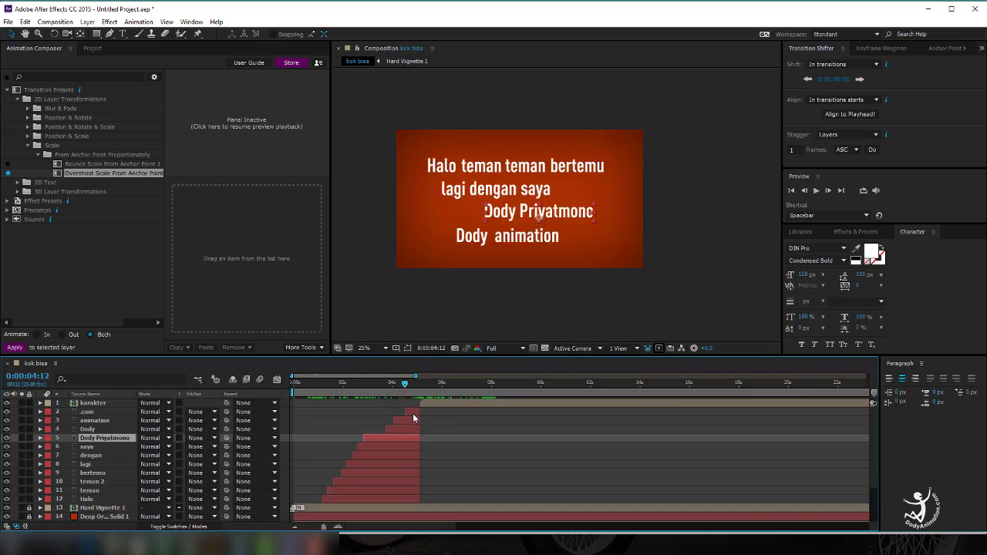
pyautogui.click(415, 414)
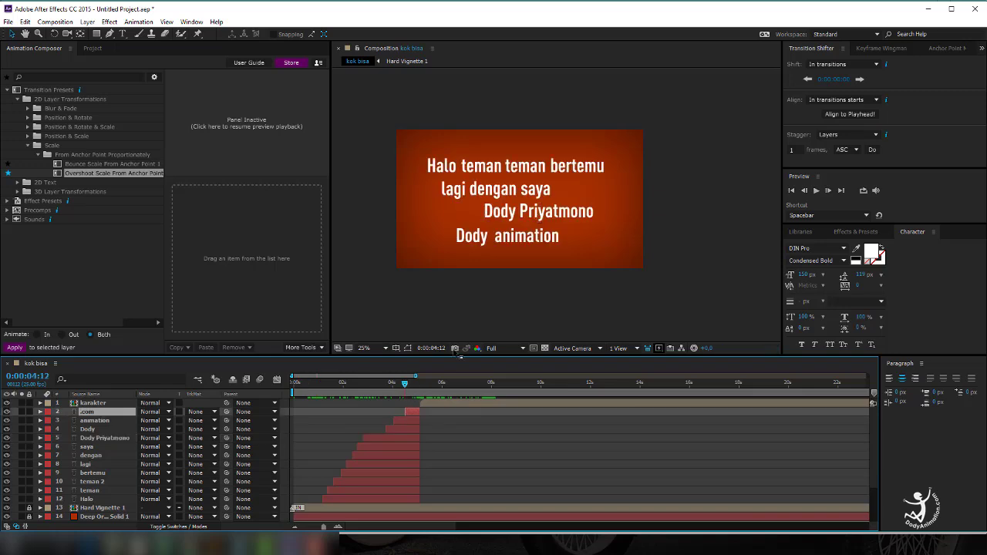
pyautogui.click(407, 420)
pyautogui.scroll(2, 522, 242)
pyautogui.press('space')
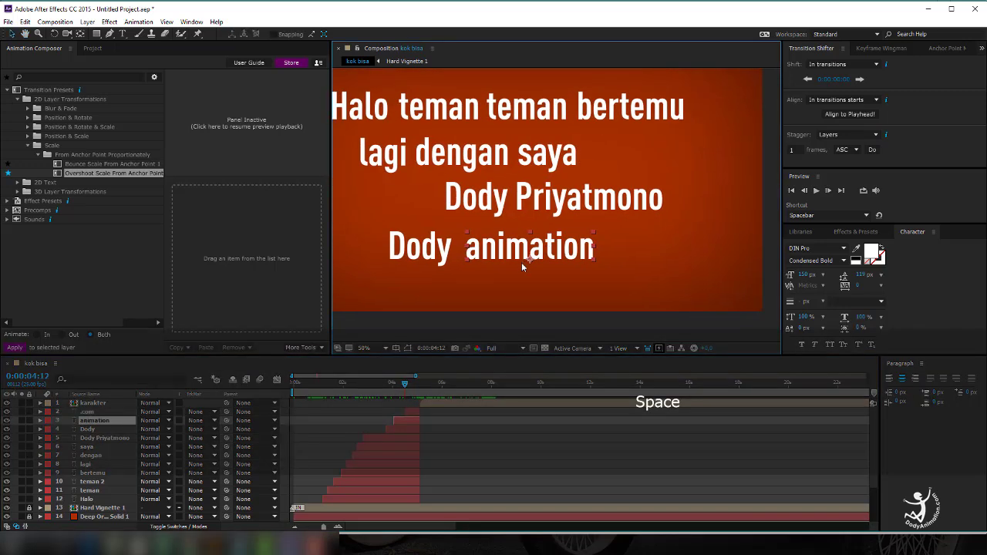
pyautogui.click(403, 430)
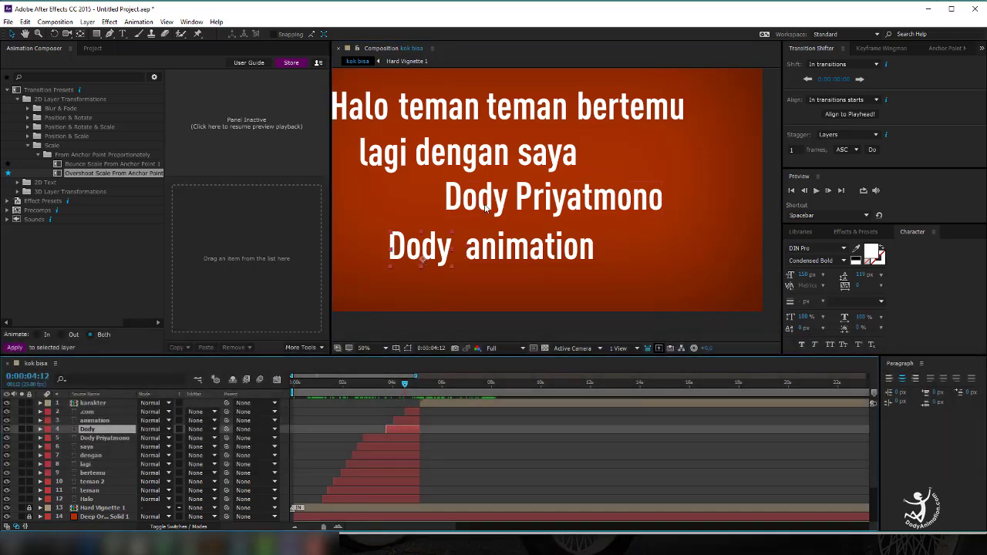
pyautogui.click(556, 211)
pyautogui.press('space')
pyautogui.moveTo(498, 158); pyautogui.dragTo(518, 198)
pyautogui.click(516, 200)
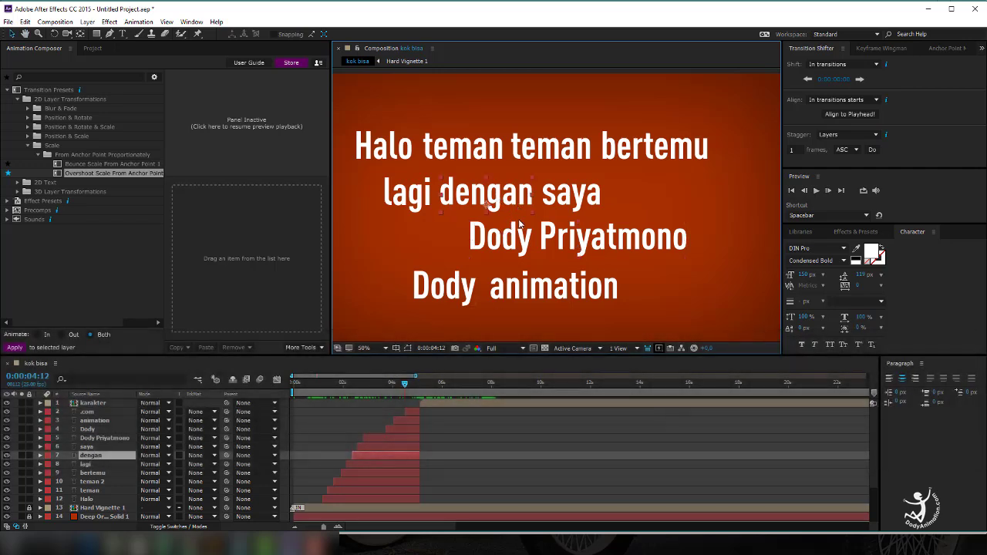
pyautogui.press(',')
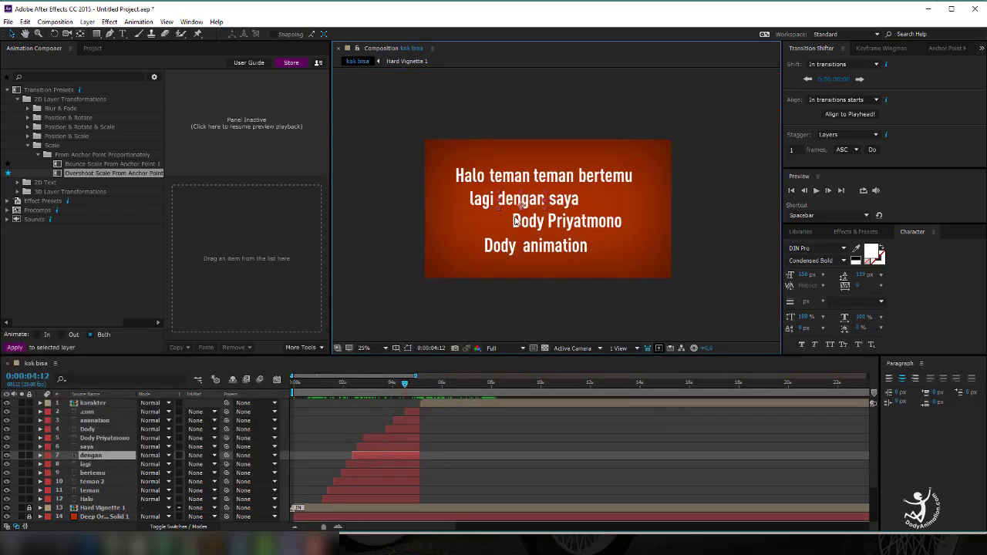
# Select all eleven text layers, from .com to Halo, and move each anchor point to the centre of its layer.
pyautogui.click(409, 410)
pyautogui.keyDown('shift'); pyautogui.click(375, 498); pyautogui.keyUp('shift')
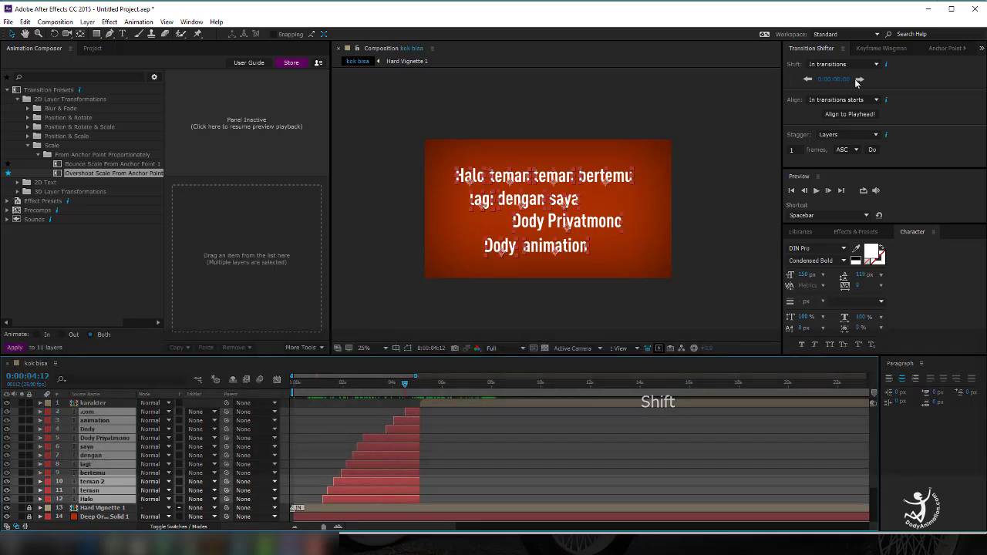
pyautogui.click(941, 49)
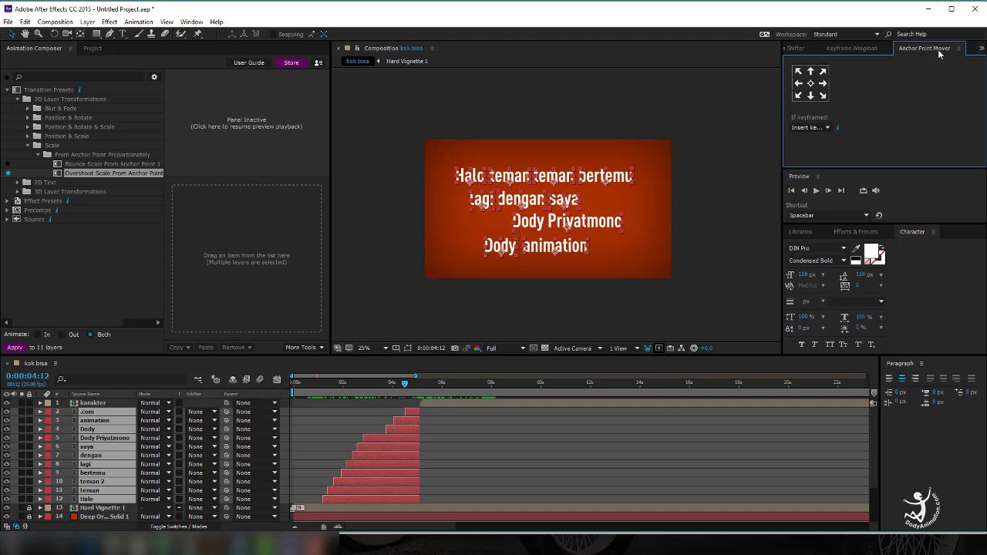
pyautogui.click(810, 84)
pyautogui.scroll(2, 528, 203)
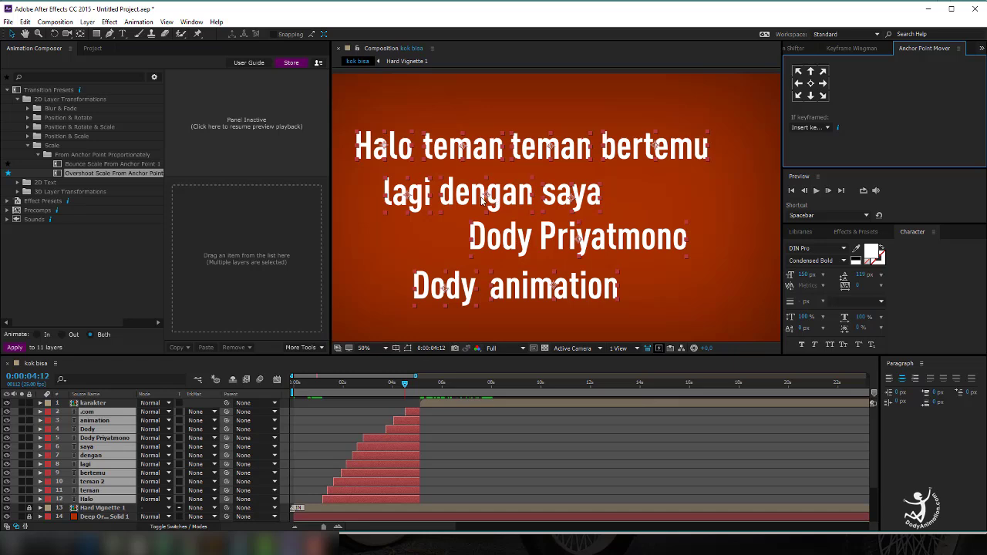
pyautogui.scroll(-1, 491, 198)
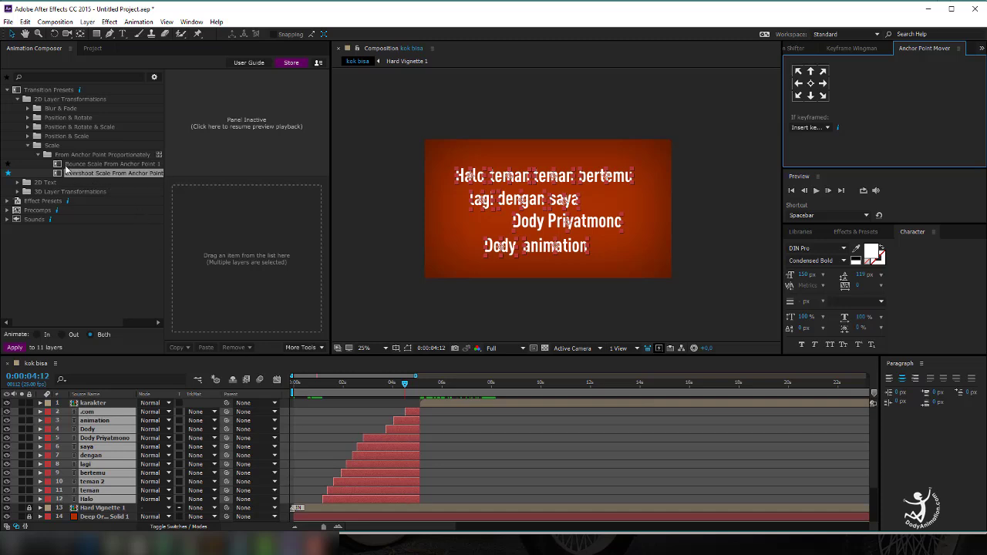
# Apply the Overshoot Scale From Anchor Point preset as an in transition to the eleven text layers and preview the animation.
pyautogui.moveTo(81, 172); pyautogui.dragTo(211, 270)
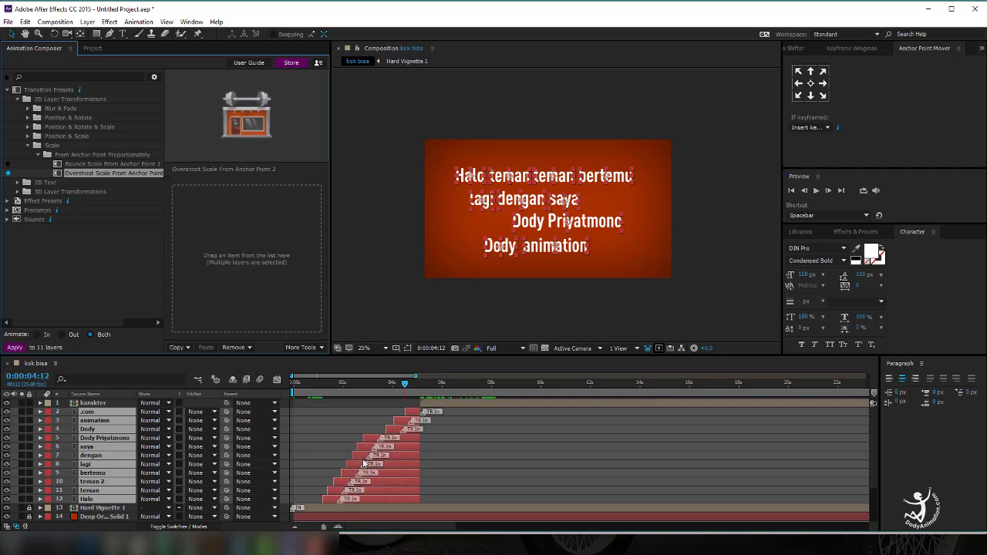
pyautogui.press('space')
pyautogui.click(345, 403)
pyautogui.press('space')
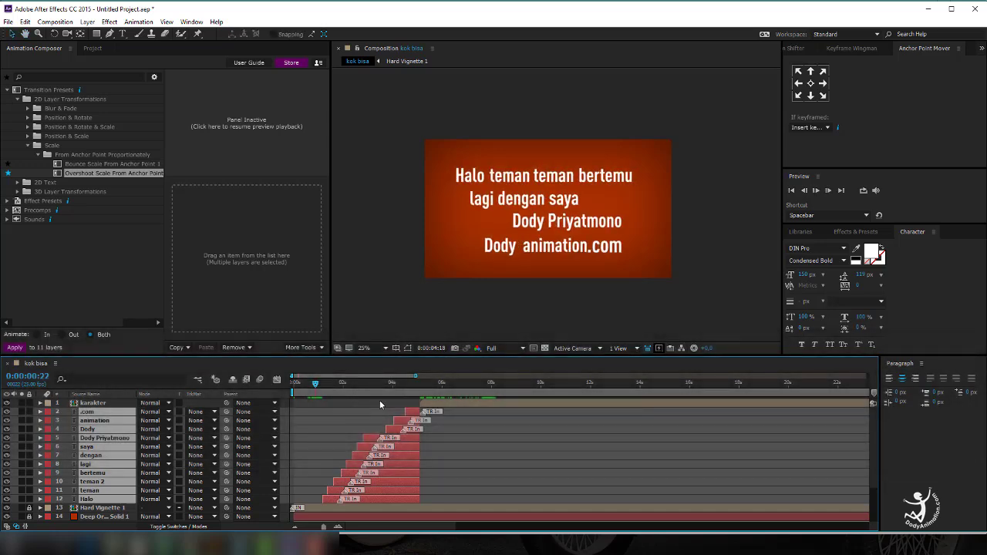
# Apply the Bottom variant of Ease Position & Rotate 1 as an in transition to the karakter layer and preview it.
pyautogui.moveTo(391, 387); pyautogui.dragTo(405, 388)
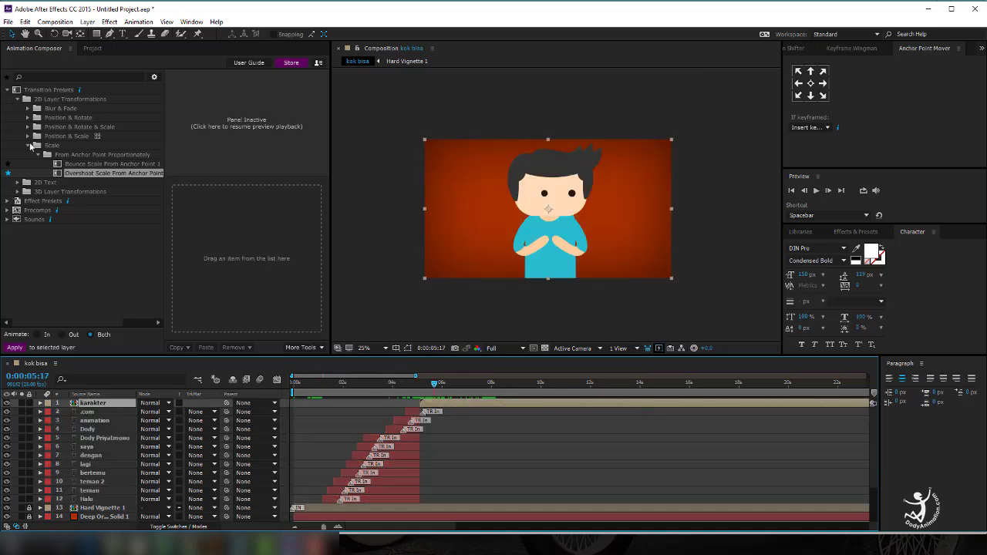
pyautogui.click(28, 145)
pyautogui.click(431, 401)
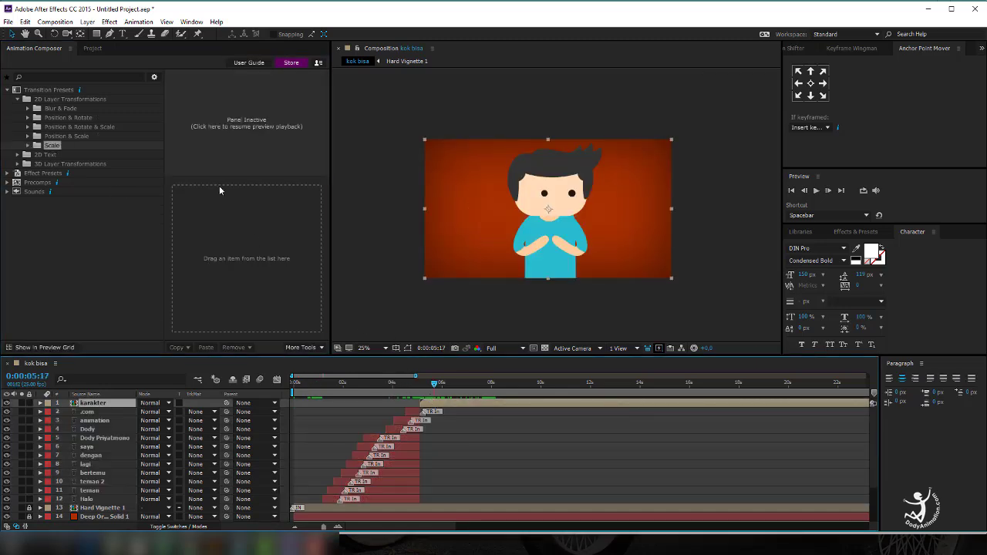
pyautogui.click(65, 118)
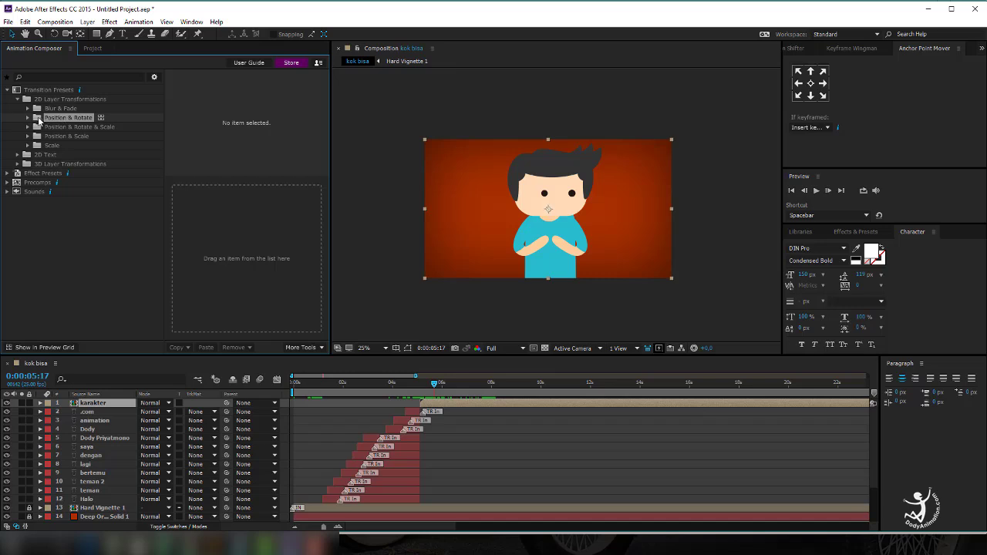
pyautogui.click(28, 117)
pyautogui.click(44, 128)
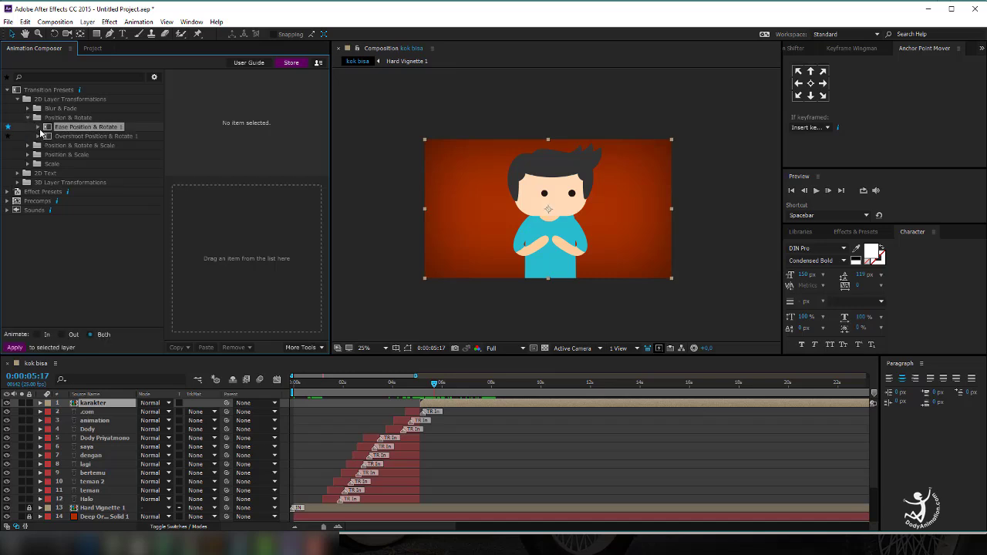
pyautogui.click(38, 128)
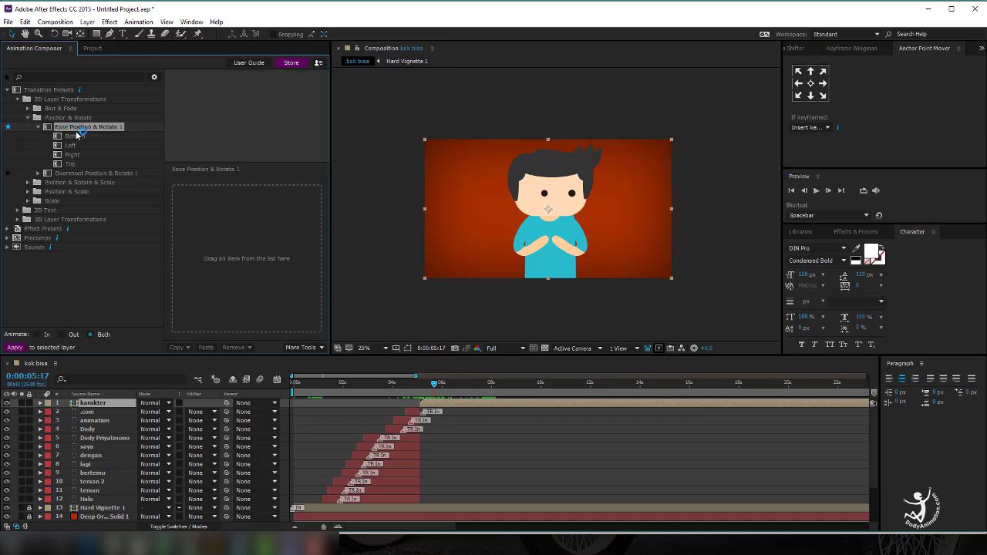
pyautogui.click(74, 138)
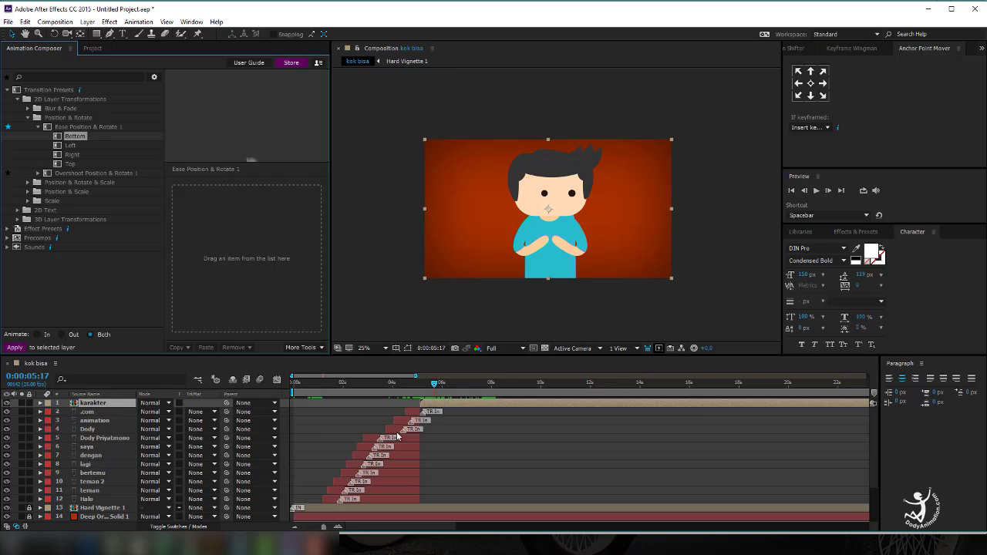
pyautogui.click(419, 405)
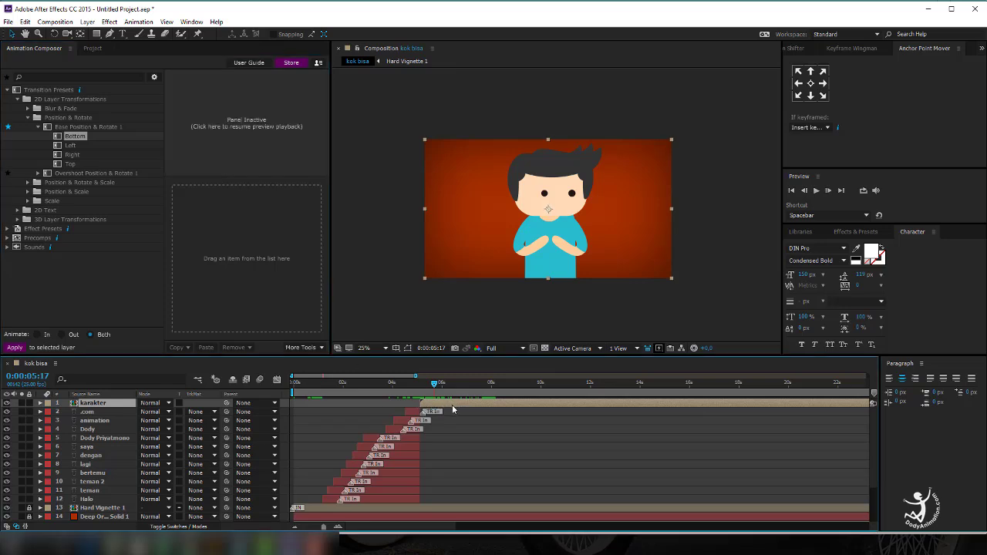
pyautogui.moveTo(72, 139); pyautogui.dragTo(205, 275)
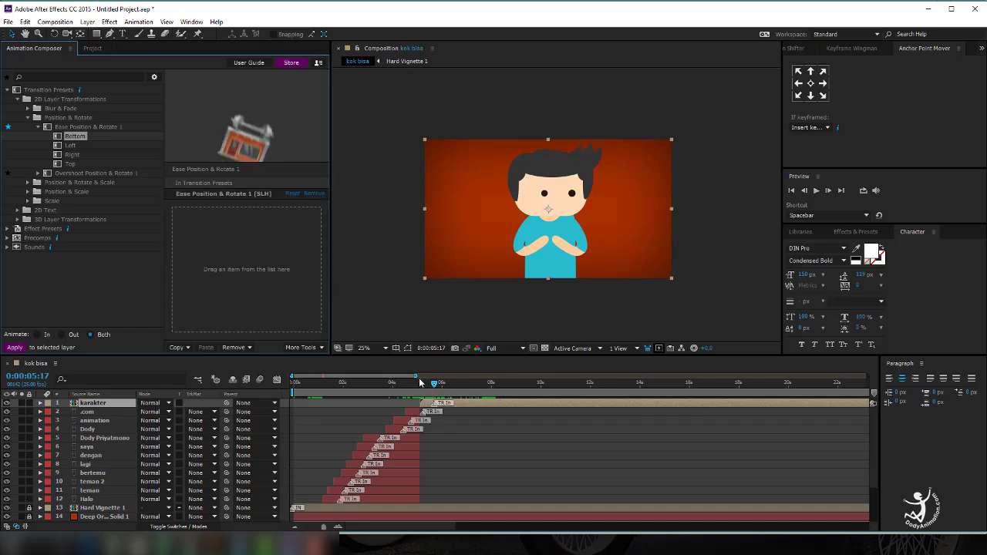
pyautogui.click(417, 383)
pyautogui.press('space')
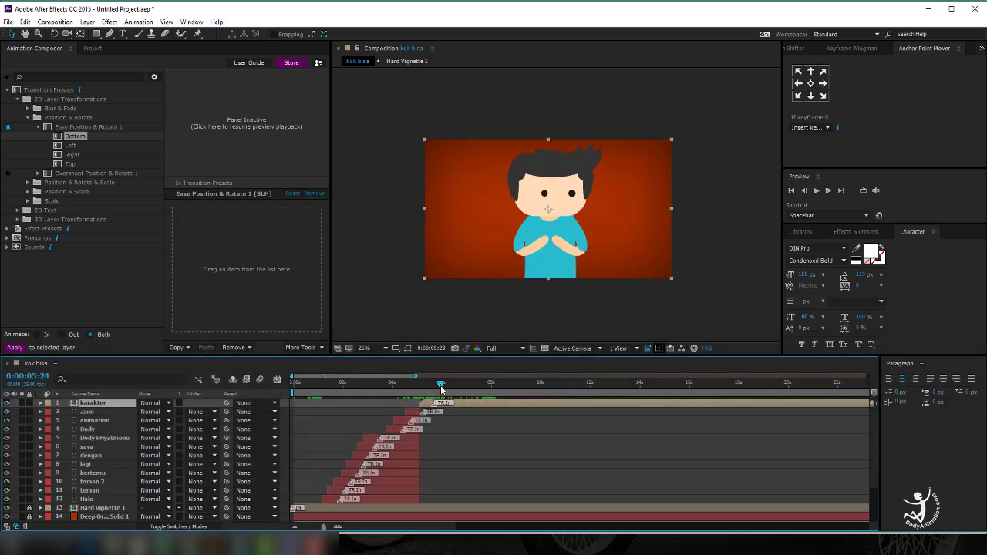
# Trim the end of the karakter layer at 0:00:09:04.
pyautogui.moveTo(458, 388); pyautogui.dragTo(519, 405)
pyautogui.click(518, 405)
pyautogui.hotkey('alt', ']')
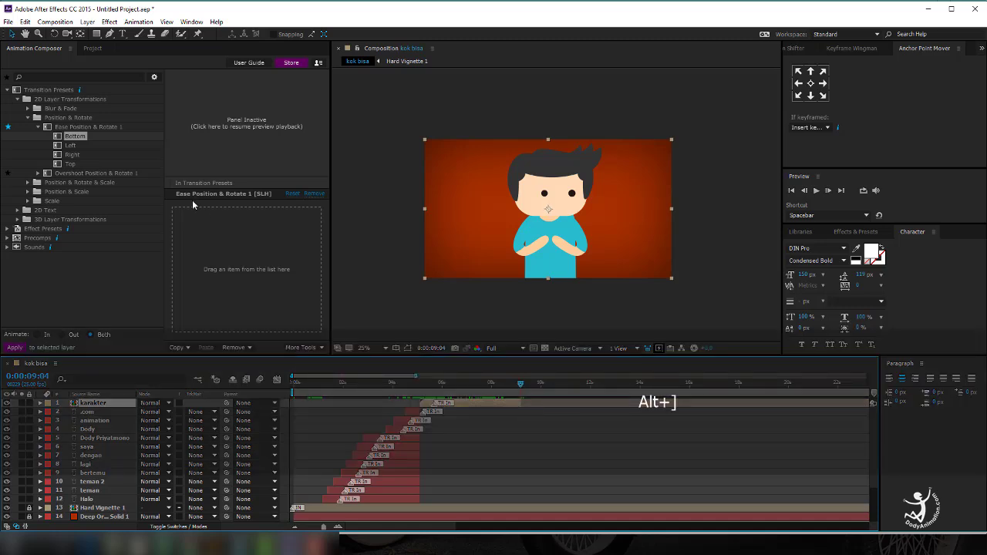
# Add the Bottom variant of Ease Position & Rotate 1 as the karakter layer's out transition and review the playback.
pyautogui.moveTo(74, 139)
pyautogui.mouseDown()
pyautogui.moveTo(232, 239)
pyautogui.moveTo(292, 255)
pyautogui.mouseUp()
pyautogui.moveTo(488, 389); pyautogui.dragTo(417, 390)
pyautogui.press('space')
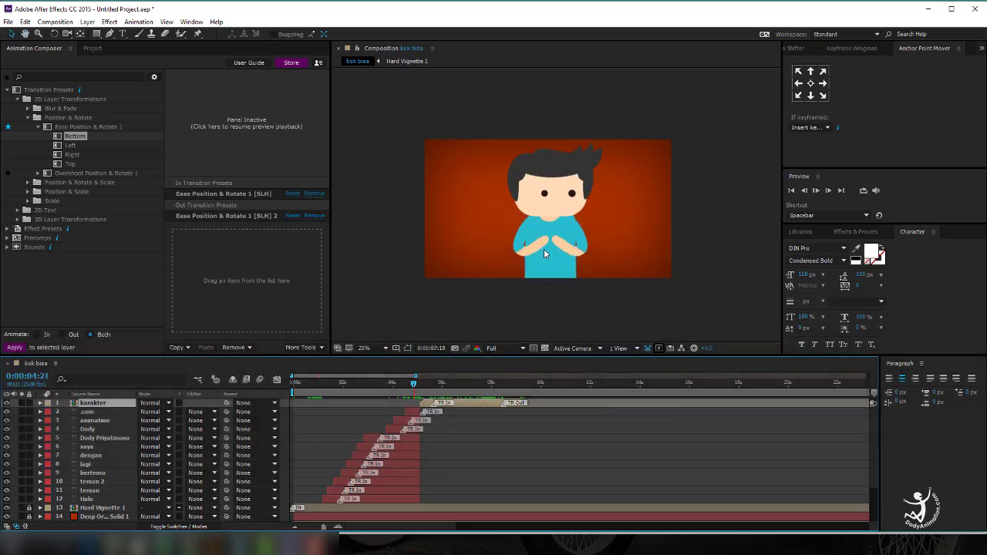
pyautogui.click(488, 383)
pyautogui.click(509, 429)
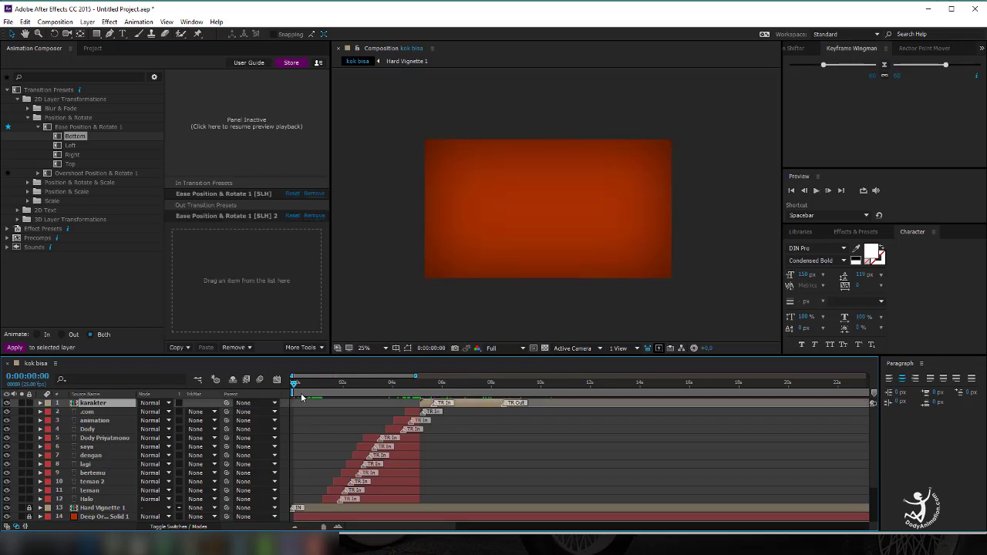
pyautogui.moveTo(301, 384); pyautogui.dragTo(452, 411)
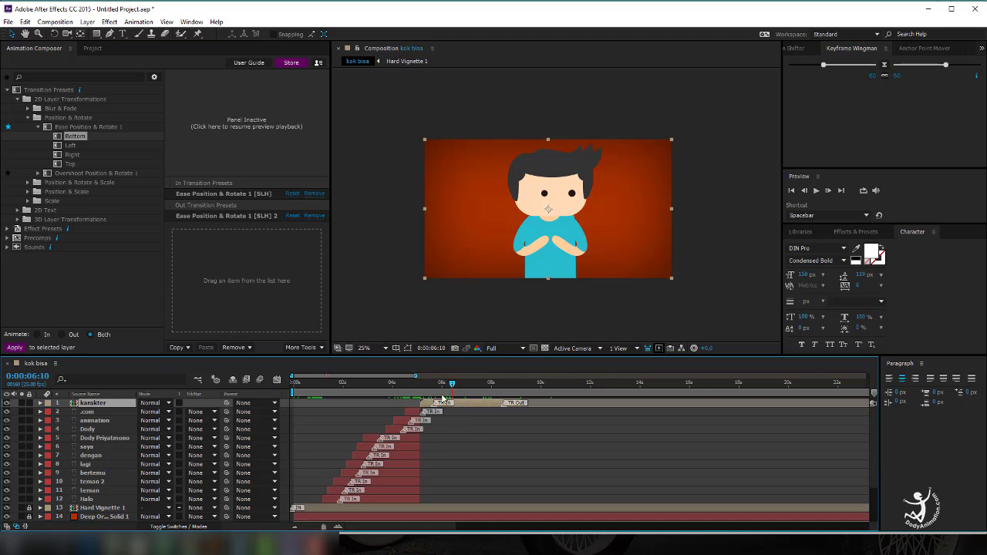
# Open the karakter composition and return the current time to 0:00:00:00.
pyautogui.click(92, 49)
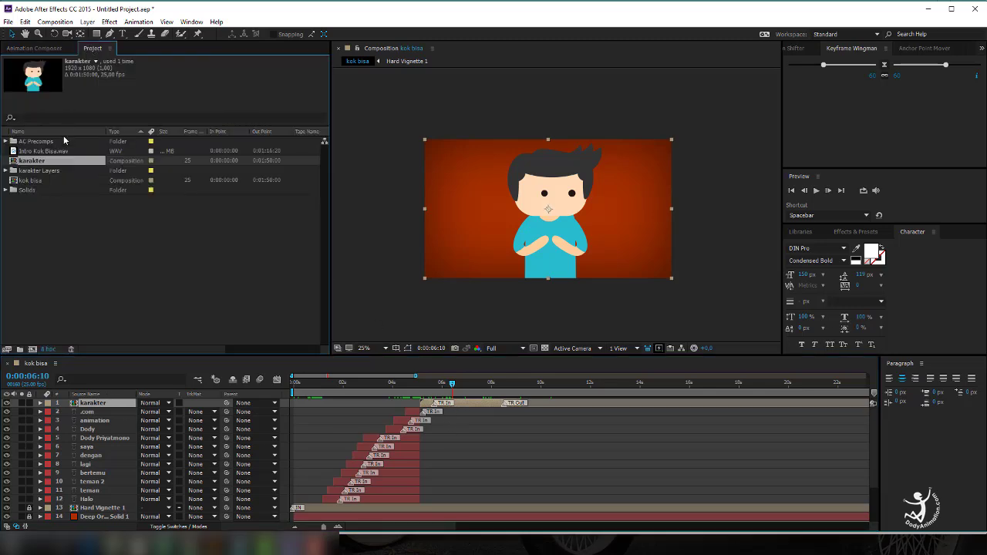
pyautogui.doubleClick(15, 162)
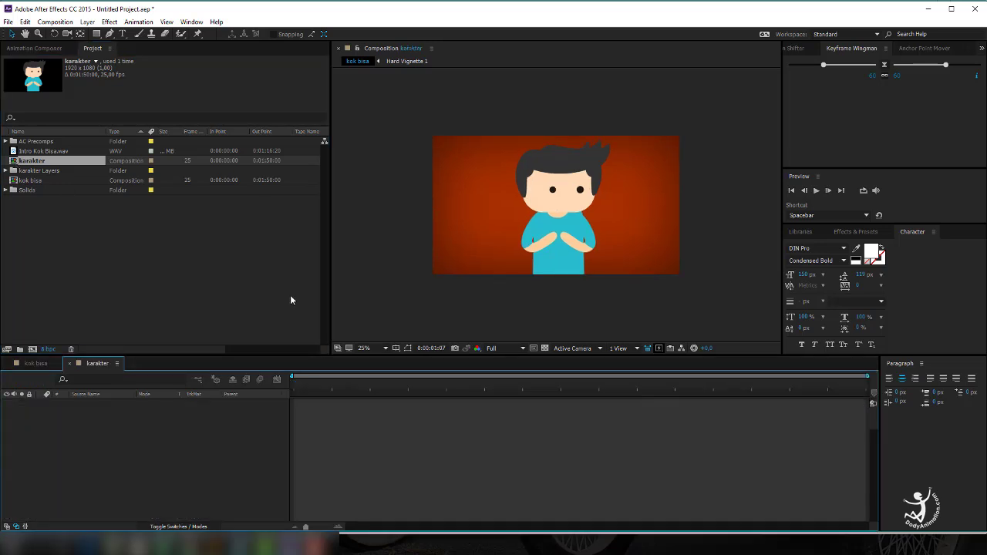
pyautogui.scroll(2, 577, 288)
pyautogui.press('space')
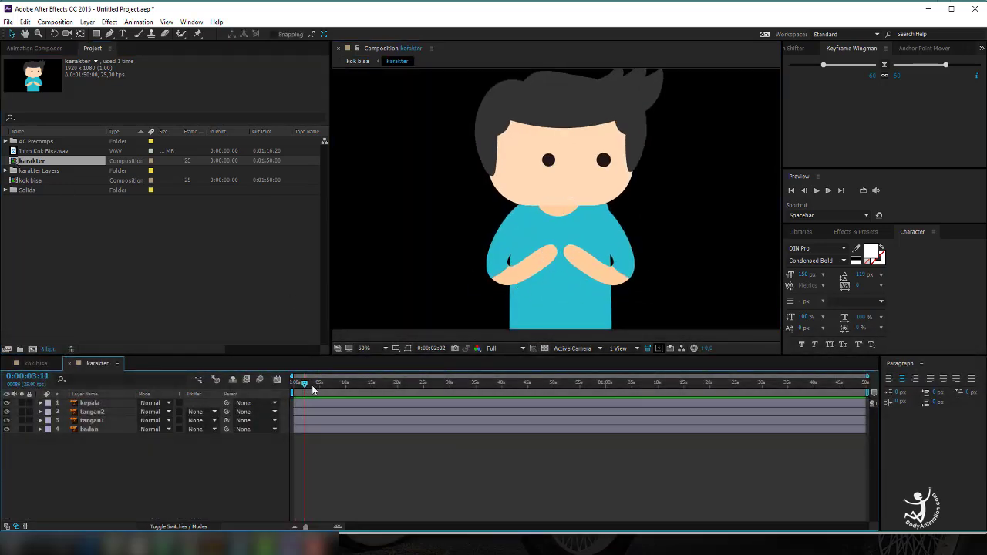
pyautogui.moveTo(312, 384); pyautogui.dragTo(284, 385)
# Set the current time to 0:00:00:16 in the karakter composition.
pyautogui.press('ctrl')
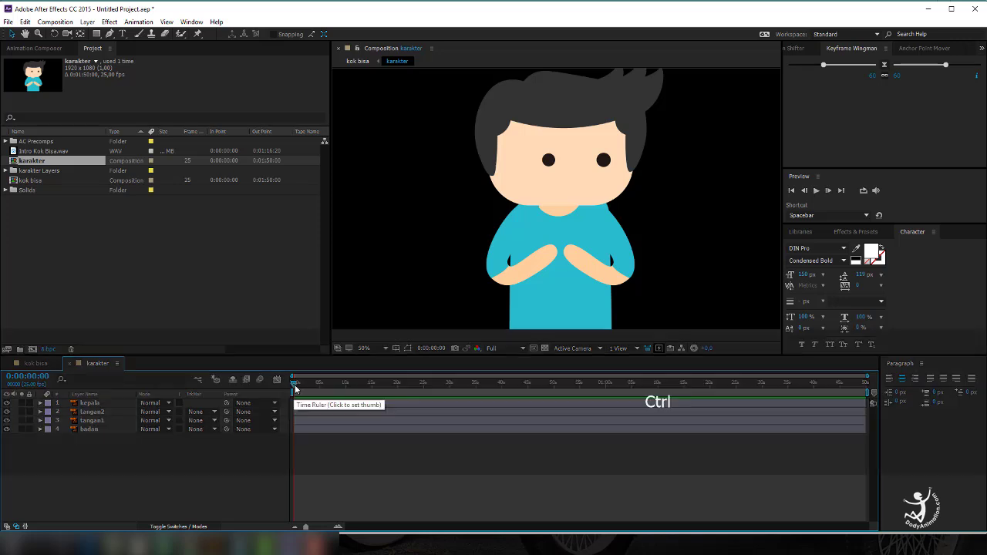
pyautogui.press('shift')
pyautogui.hotkey('ctrl', 'shift', 'Right')
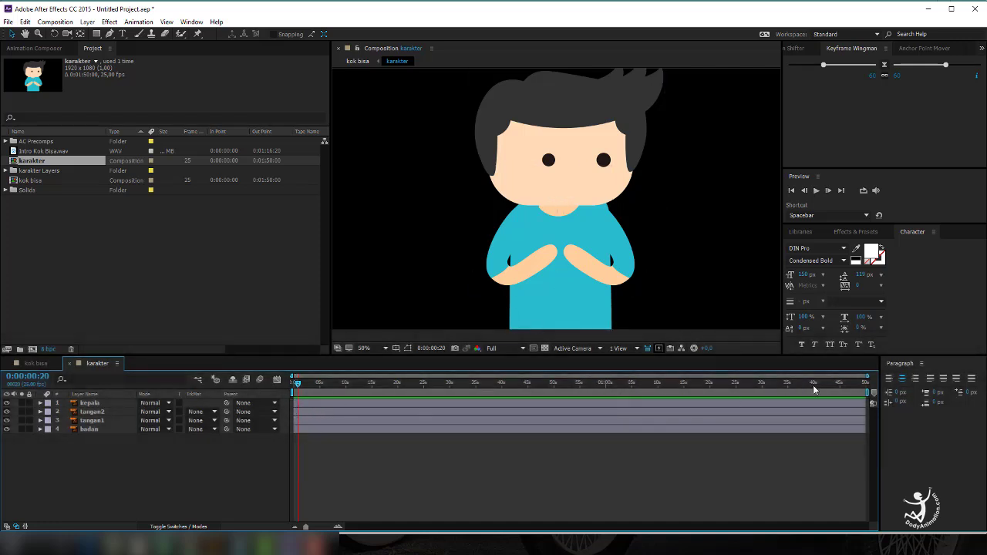
pyautogui.moveTo(868, 376); pyautogui.dragTo(362, 376)
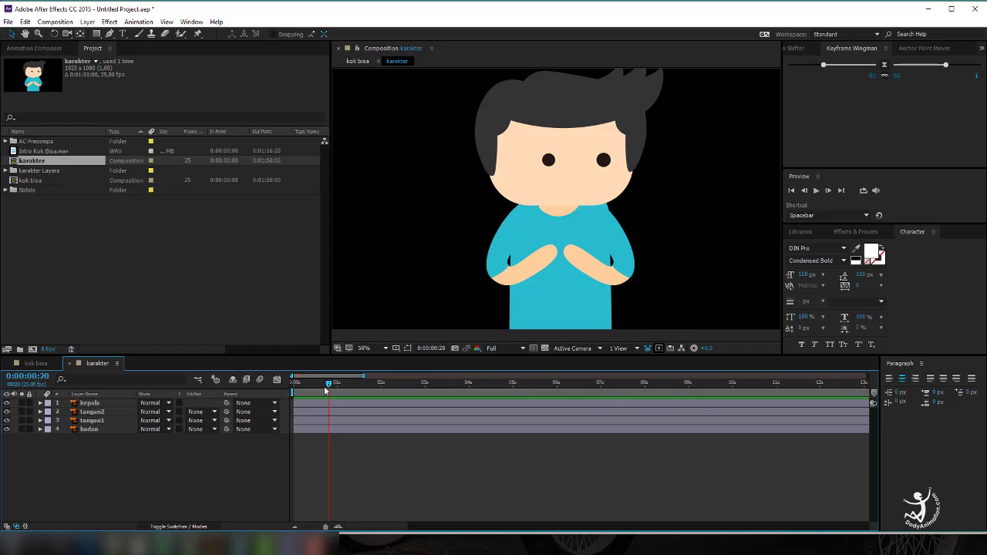
pyautogui.moveTo(327, 388); pyautogui.dragTo(322, 387)
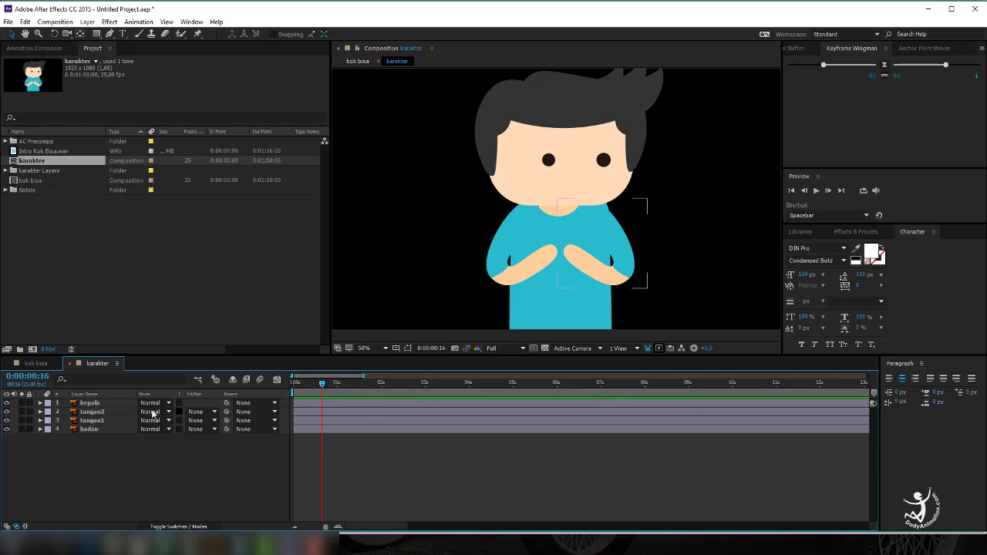
# Add puppet pins to the hand, elbow and shoulder of the tangan1 arm and raise the hand pin slightly.
pyautogui.click(100, 413)
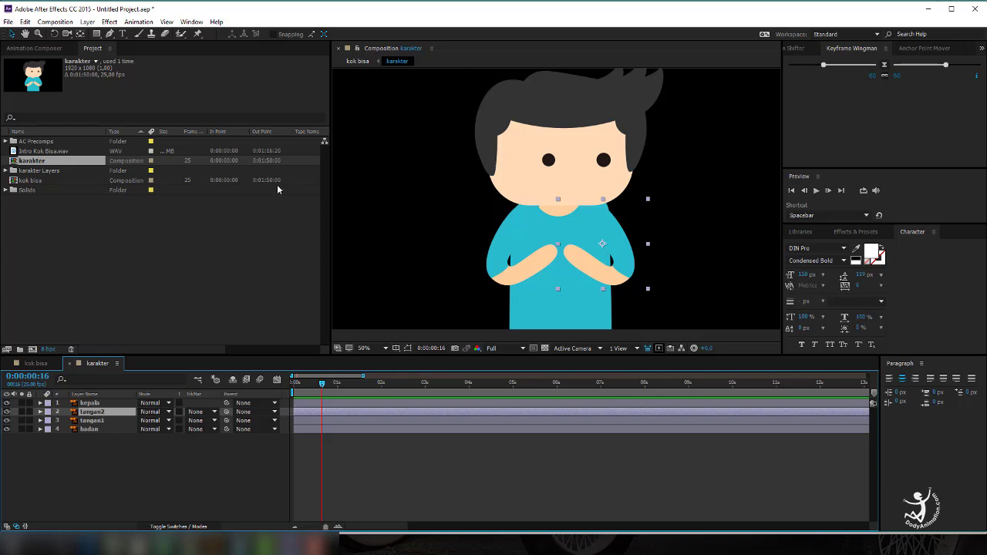
pyautogui.click(198, 35)
pyautogui.click(561, 253)
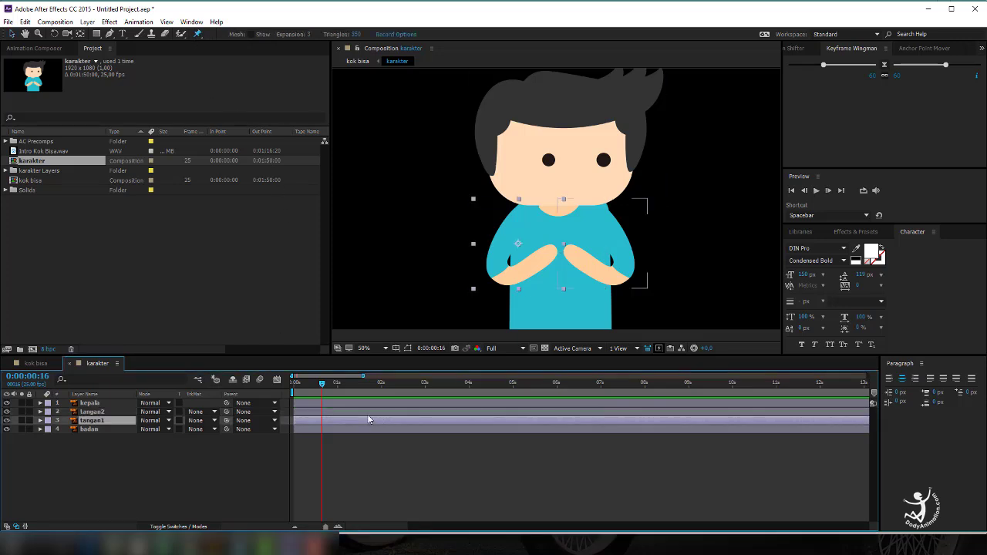
pyautogui.click(548, 255)
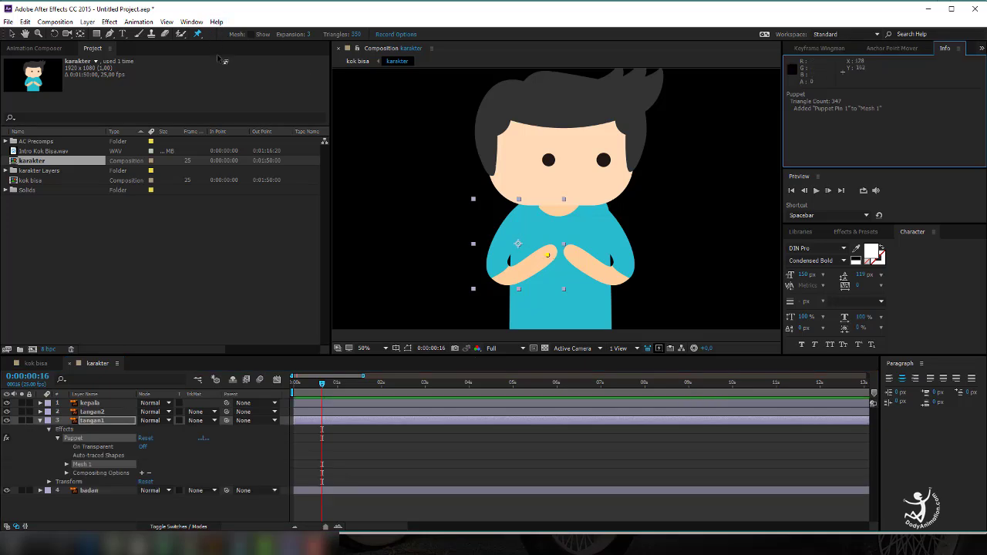
pyautogui.click(500, 274)
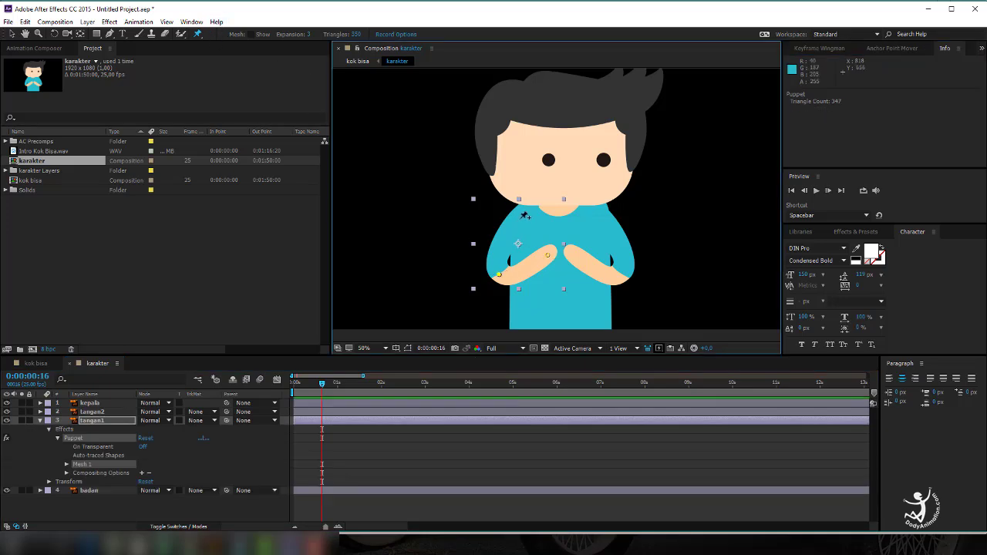
pyautogui.click(525, 215)
pyautogui.moveTo(547, 254)
pyautogui.mouseDown()
pyautogui.moveTo(551, 271)
pyautogui.moveTo(548, 249)
pyautogui.mouseUp()
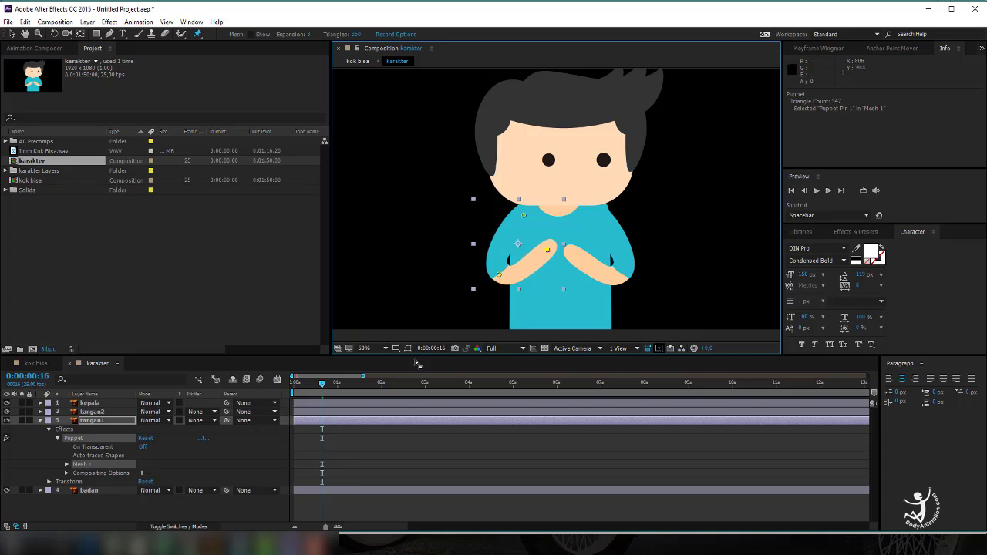
# Add puppet pins to the shoulder, elbow and hand of the tangan2 arm and move the hand pin slightly outward and down.
pyautogui.click(330, 413)
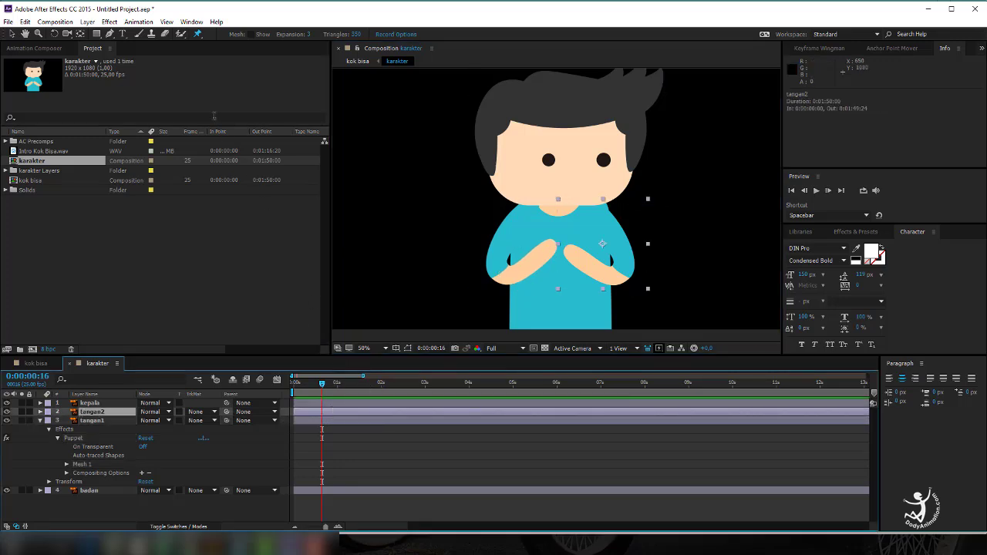
pyautogui.click(601, 221)
pyautogui.click(623, 276)
pyautogui.click(575, 255)
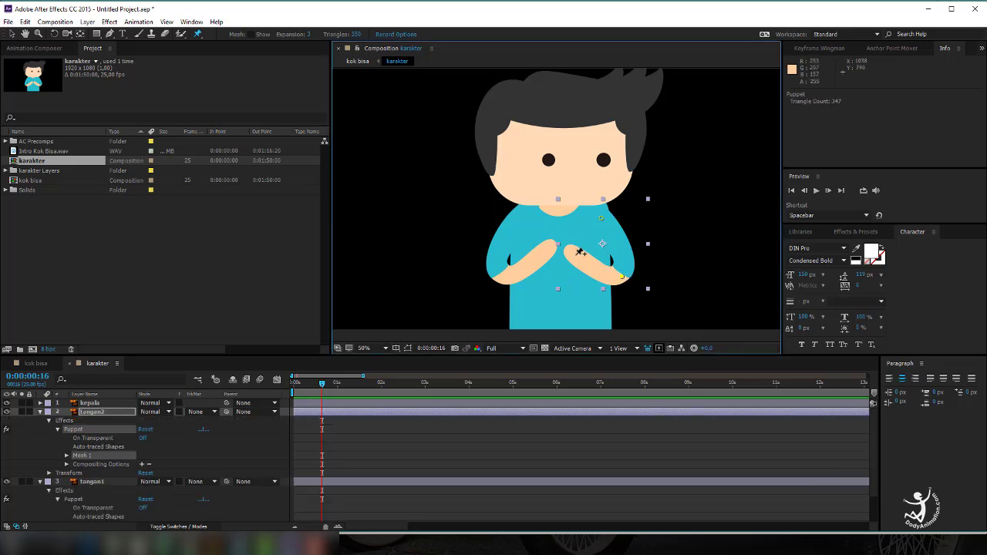
pyautogui.moveTo(576, 255)
pyautogui.mouseDown()
pyautogui.moveTo(590, 270)
pyautogui.moveTo(636, 272)
pyautogui.moveTo(589, 262)
pyautogui.mouseUp()
# Return the current time to 0:00:00:00, collapse both arm layers and show only the keyframed pin positions of tangan1.
pyautogui.click(321, 402)
pyautogui.click(308, 383)
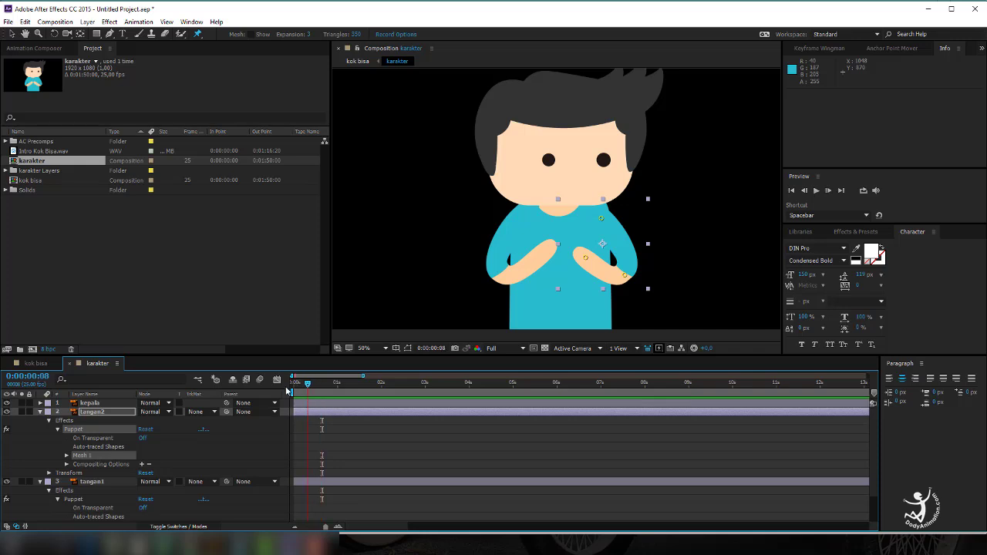
pyautogui.click(41, 412)
pyautogui.click(41, 422)
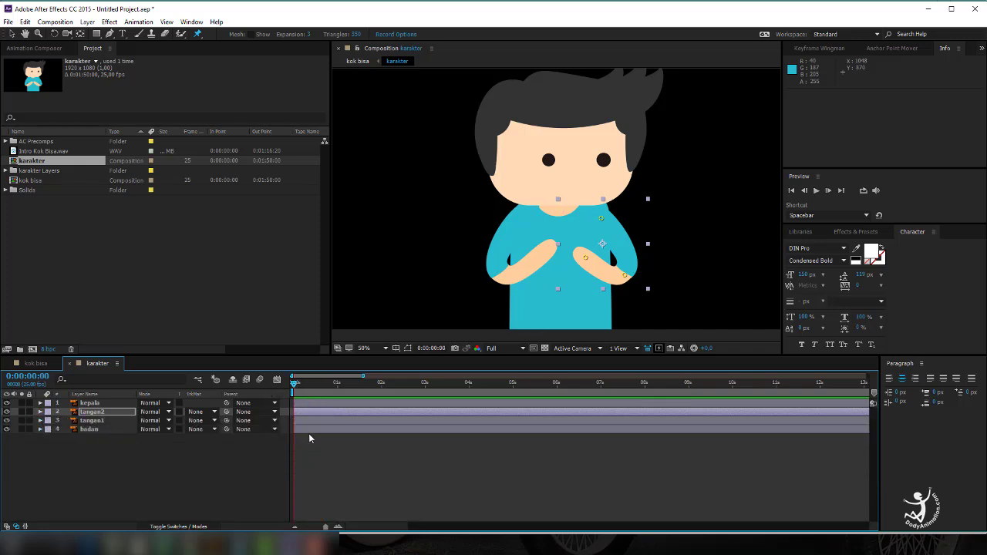
pyautogui.click(307, 422)
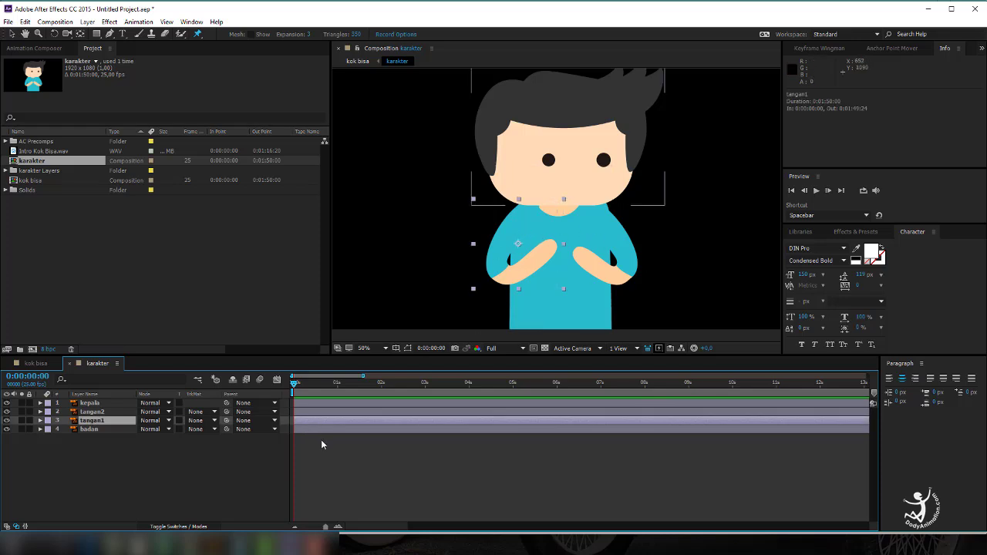
pyautogui.press('u')
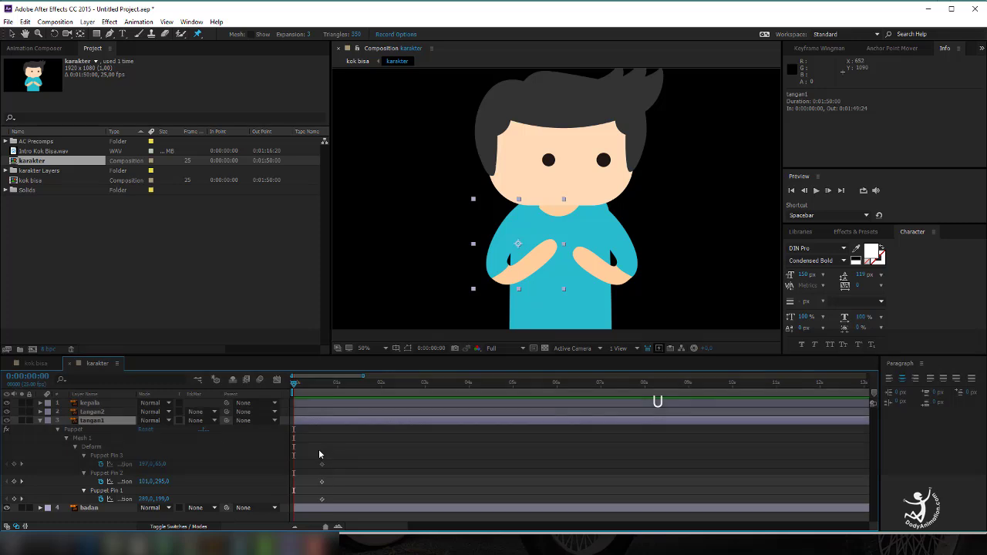
pyautogui.moveTo(318, 451); pyautogui.dragTo(325, 504)
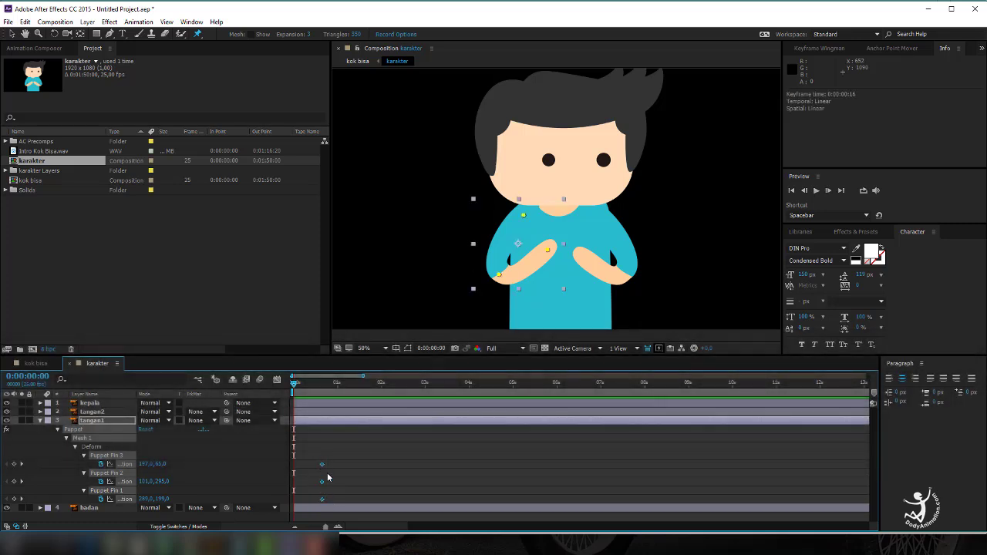
# Keyframe the tangan1 hand pin toward the other hand at 0:00:01:00 and back and upward at 0:00:01:08.
pyautogui.click(337, 391)
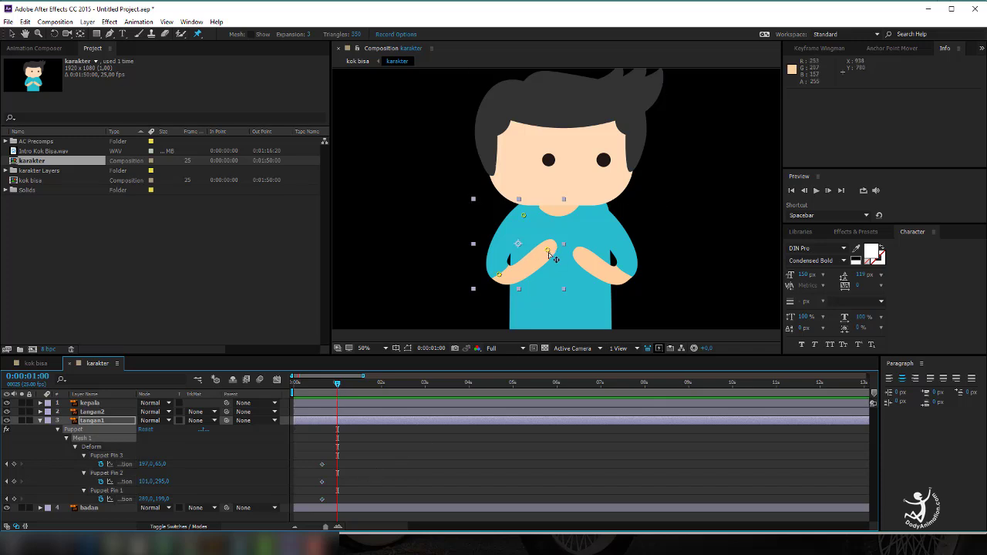
pyautogui.moveTo(550, 254)
pyautogui.mouseDown()
pyautogui.moveTo(557, 270)
pyautogui.moveTo(564, 247)
pyautogui.mouseUp()
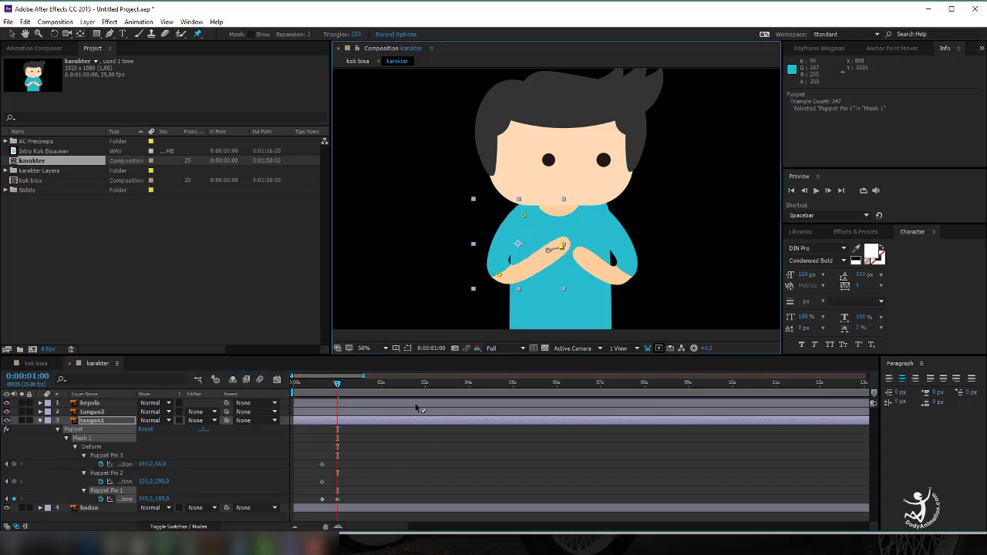
pyautogui.moveTo(343, 389); pyautogui.dragTo(352, 389)
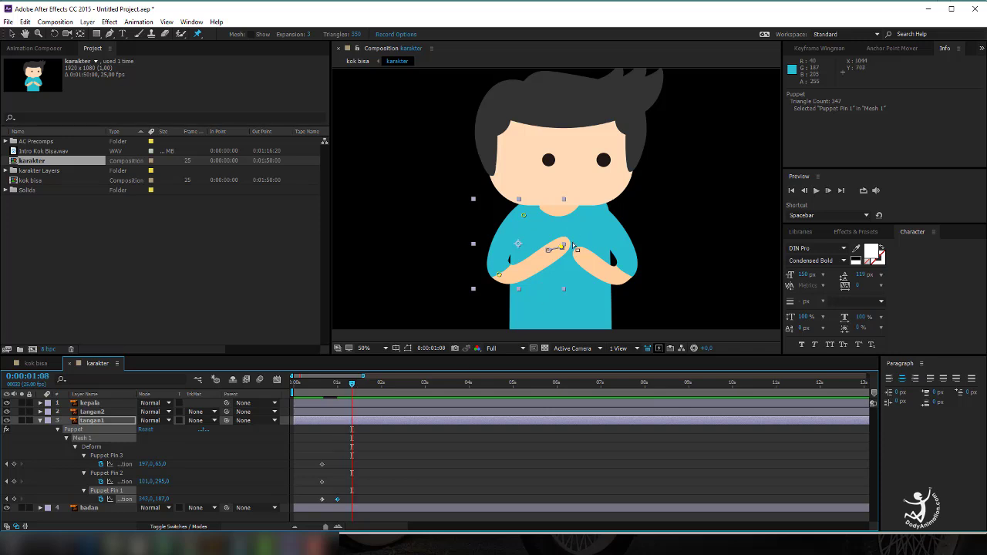
pyautogui.moveTo(564, 250); pyautogui.dragTo(532, 260)
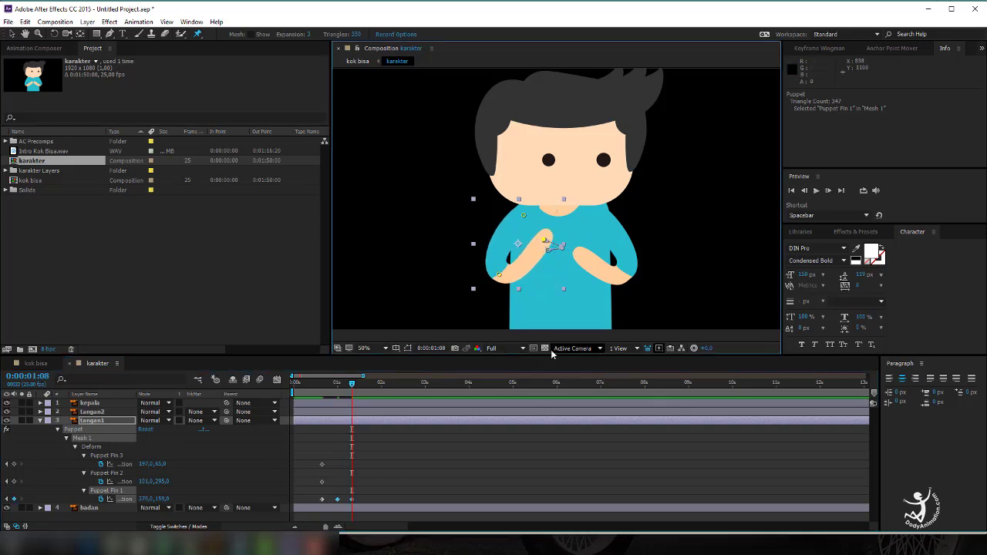
# Show the tangan2 pin keyframes and, at 0:00:00:16, move its hand and elbow pins inward so the hands meet.
pyautogui.click(335, 389)
pyautogui.moveTo(330, 391); pyautogui.dragTo(322, 417)
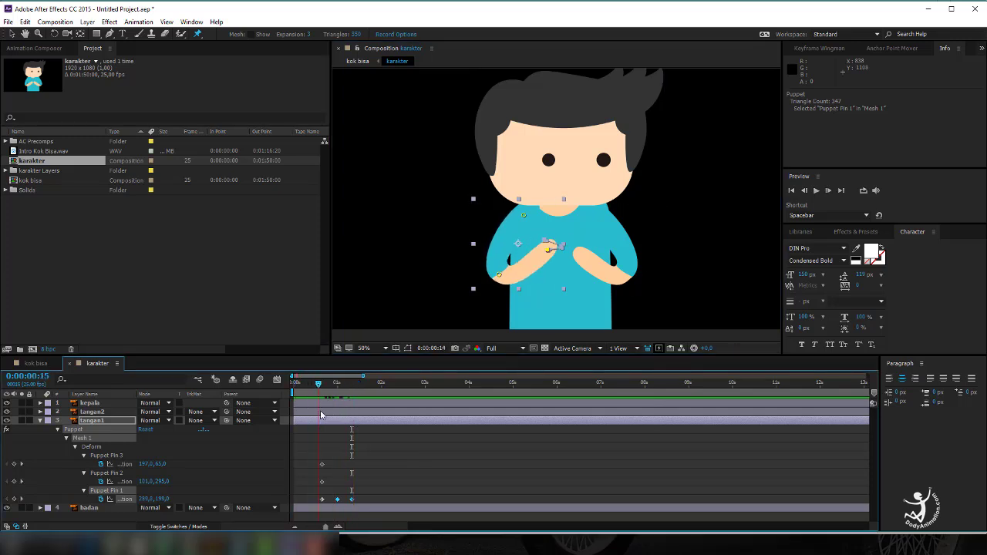
pyautogui.click(323, 414)
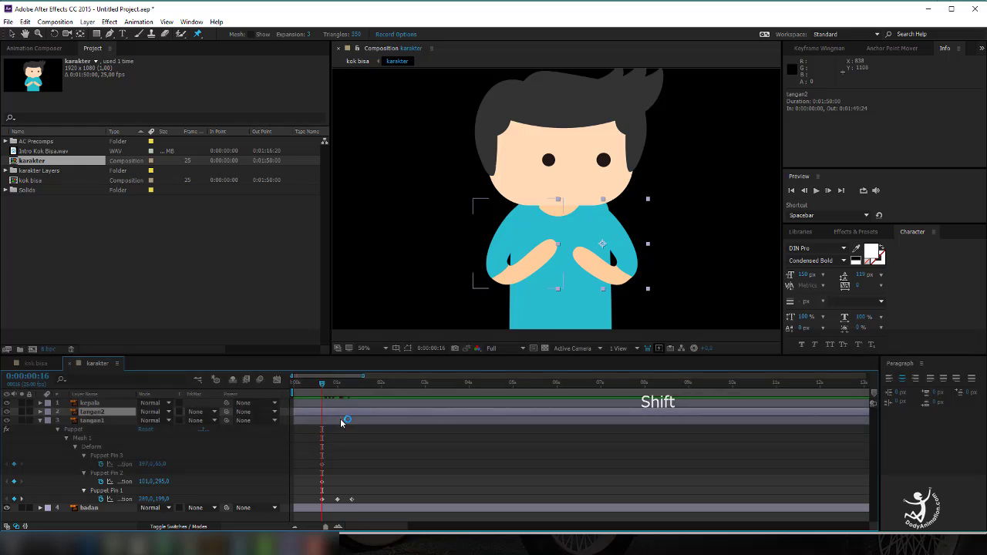
pyautogui.press('u')
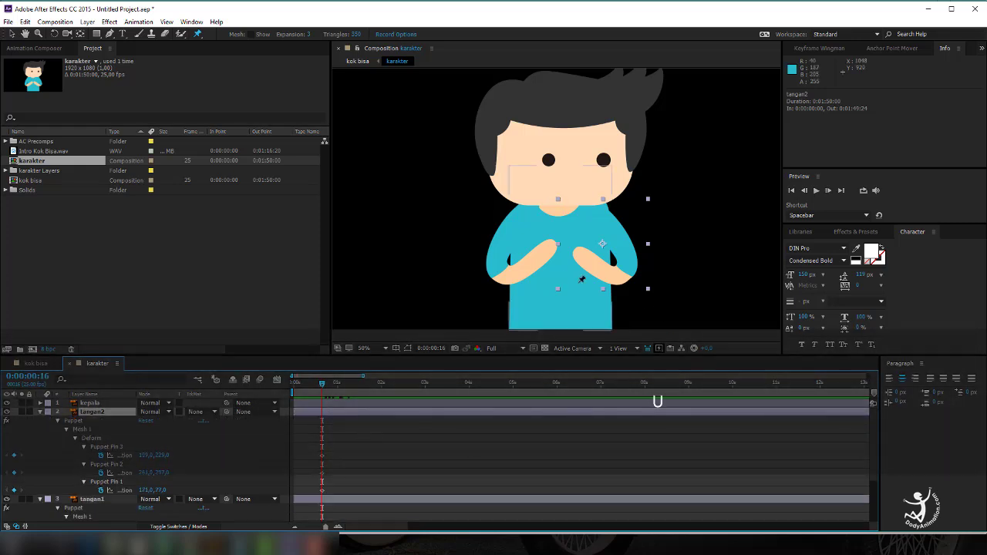
pyautogui.click(322, 456)
pyautogui.click(573, 261)
pyautogui.moveTo(585, 258); pyautogui.dragTo(566, 246)
# Keyframe the tangan2 hand pin outward and down at 0:00:01:01, and up and inward to the other hand at 0:00:01:08.
pyautogui.press('space')
pyautogui.scroll(-1, 352, 416)
pyautogui.scroll(3, 351, 416)
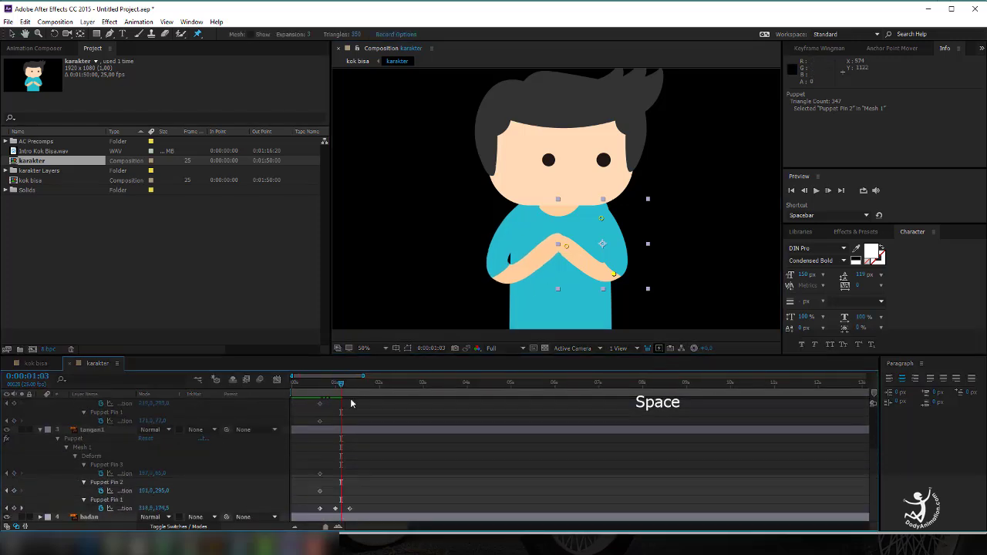
pyautogui.moveTo(352, 384); pyautogui.dragTo(324, 397)
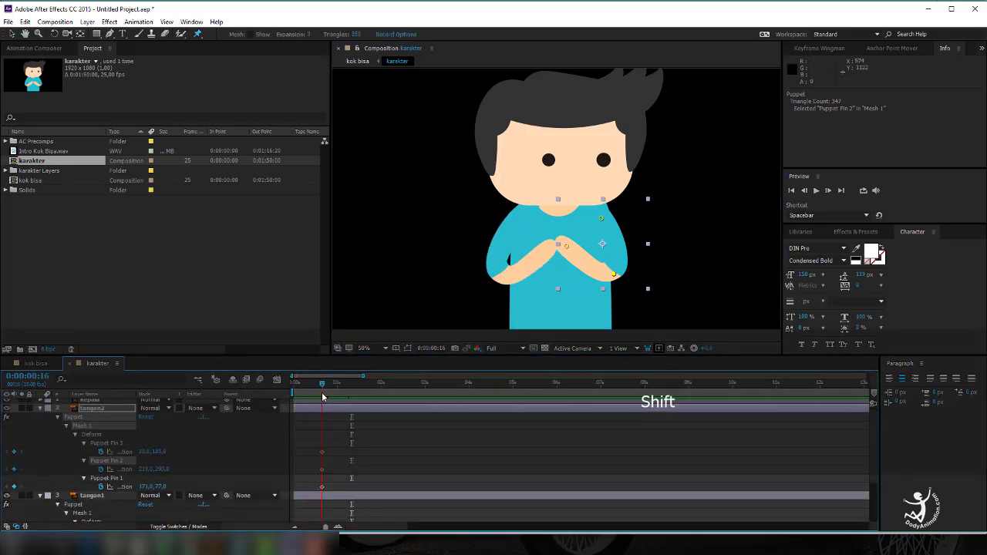
pyautogui.hotkey('shift', 'pagedown')
pyautogui.moveTo(371, 454); pyautogui.dragTo(366, 417)
pyautogui.moveTo(566, 247); pyautogui.dragTo(577, 255)
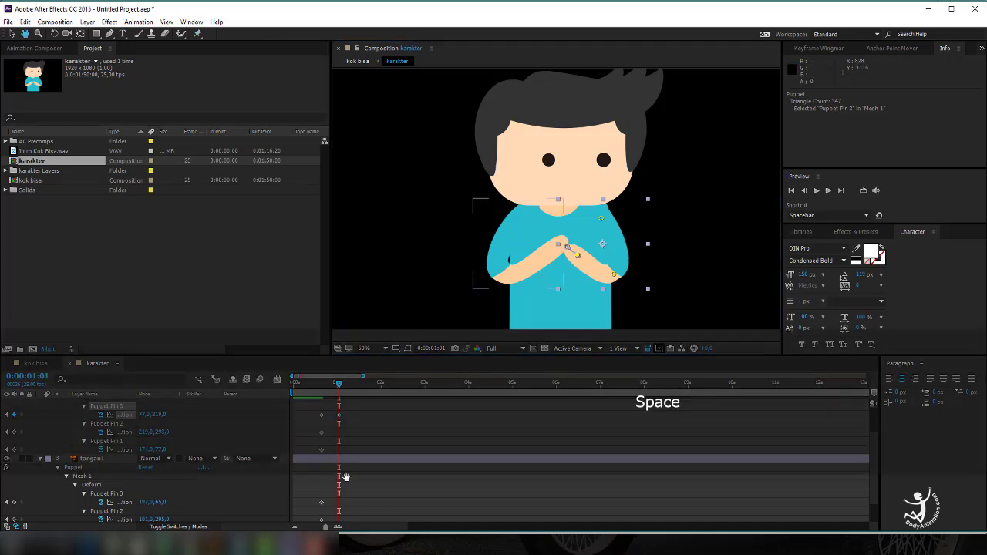
pyautogui.moveTo(345, 476); pyautogui.dragTo(346, 447)
pyautogui.moveTo(339, 384); pyautogui.dragTo(352, 398)
pyautogui.moveTo(577, 255); pyautogui.dragTo(573, 247)
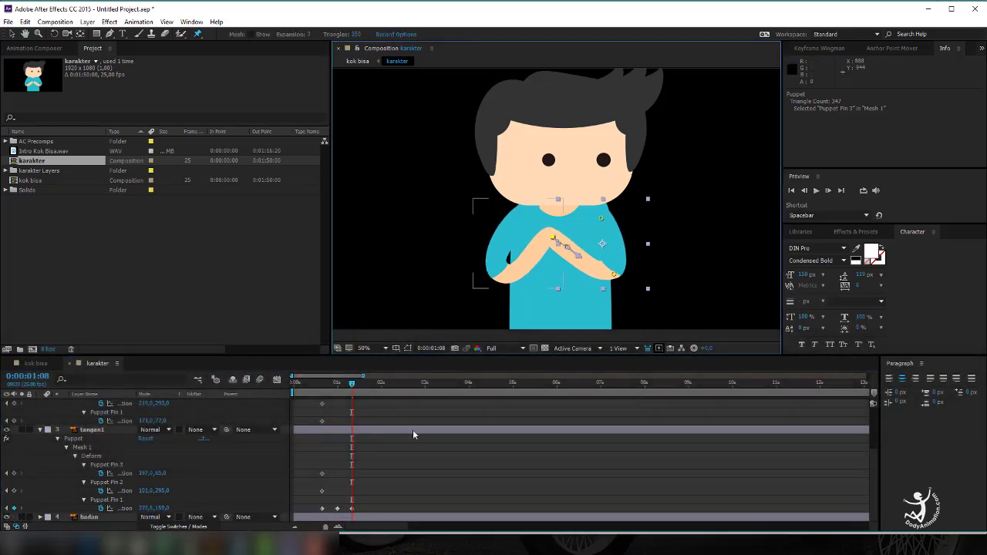
# Play back the karakter composition to review the movement of both arms.
pyautogui.press('space')
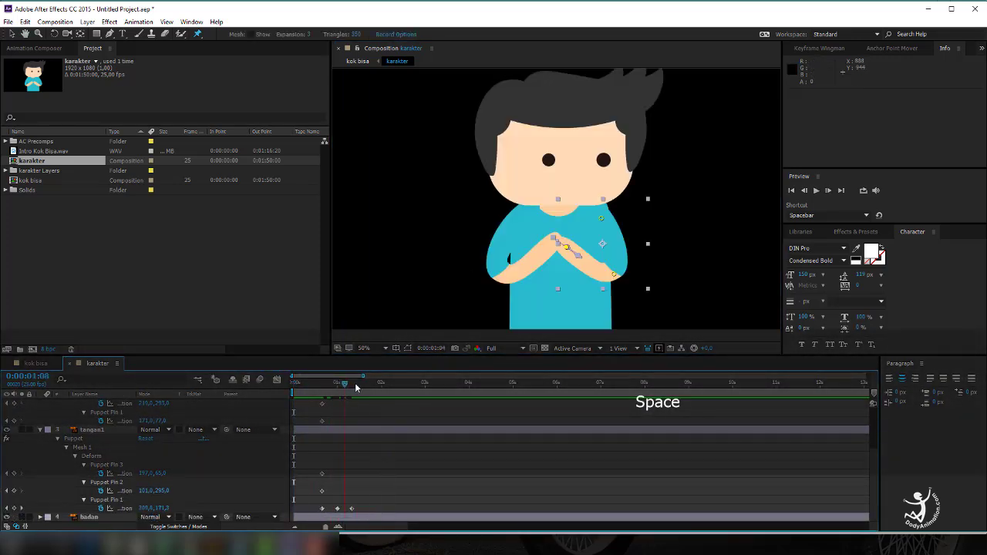
pyautogui.press('space')
pyautogui.press('space')
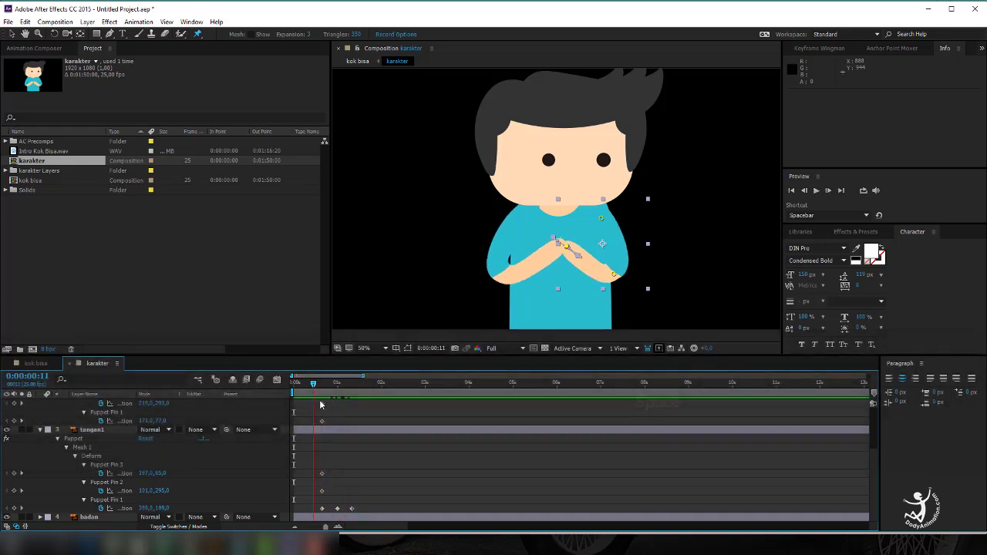
pyautogui.press('space')
# Move the kepala layer's anchor point to its bottom centre with Anchor Point Mover.
pyautogui.scroll(3, 358, 463)
pyautogui.scroll(1, 367, 494)
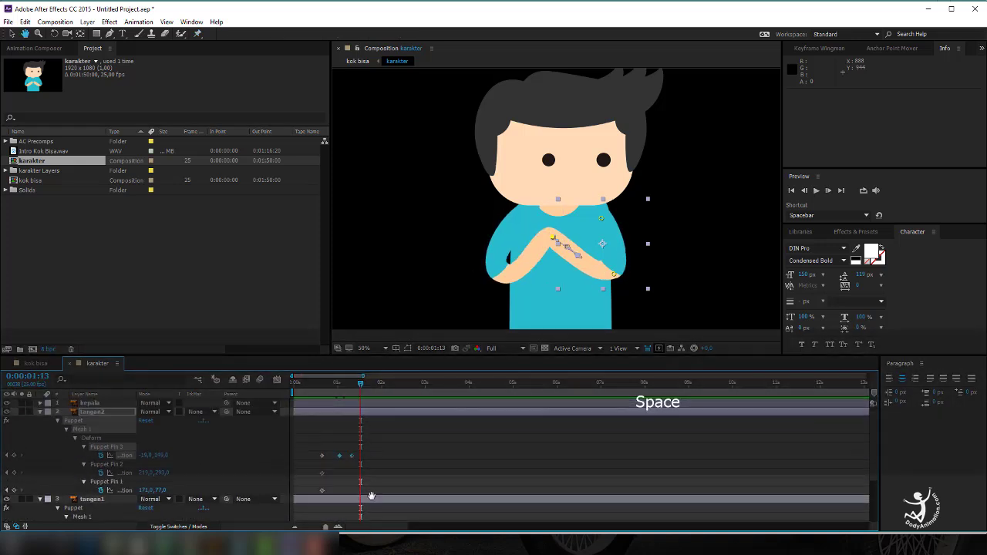
pyautogui.click(355, 403)
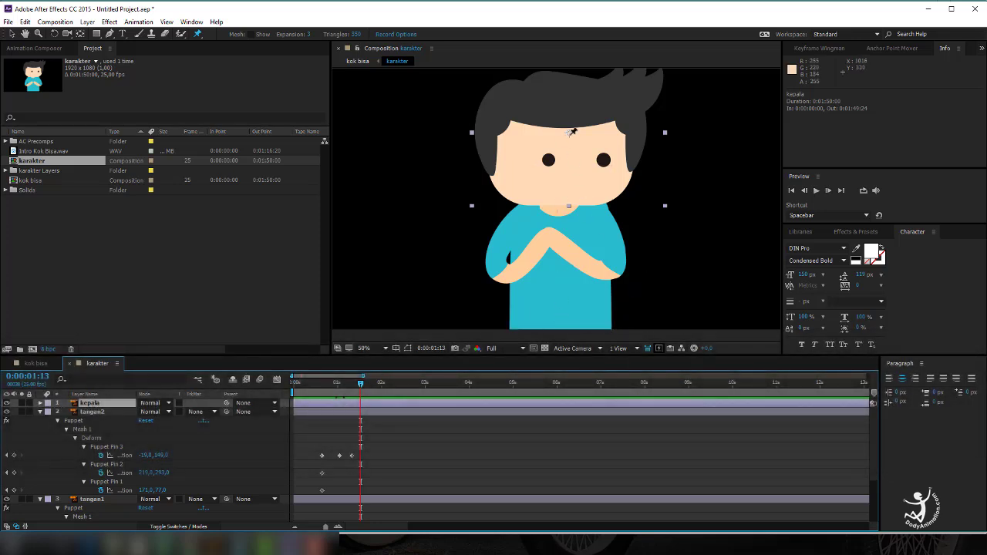
pyautogui.click(892, 48)
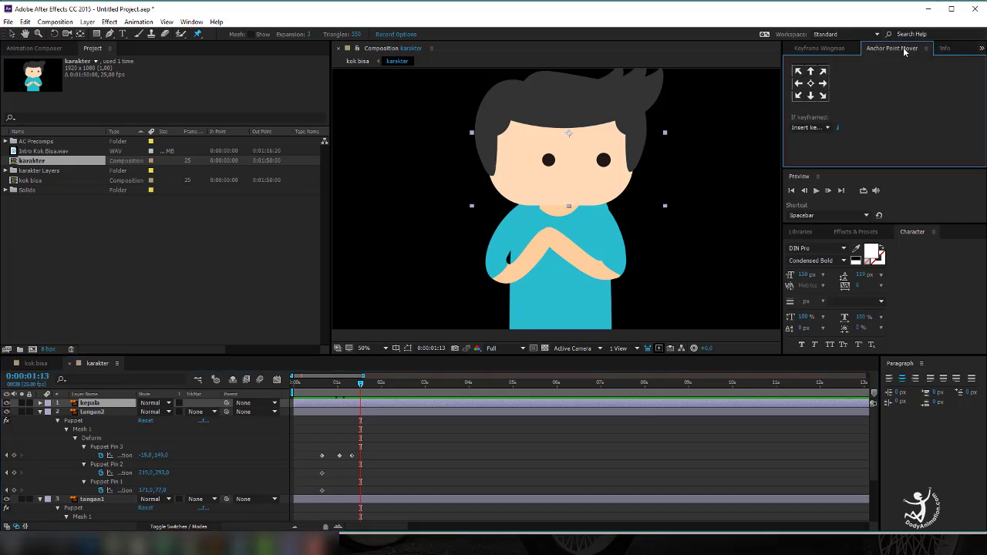
pyautogui.click(811, 96)
# Keyframe the kepala rotation at 0° at 0:00:00:00, tilted slightly clockwise at 0:00:00:17 and back to 0° at 0:00:01:12.
pyautogui.press('r')
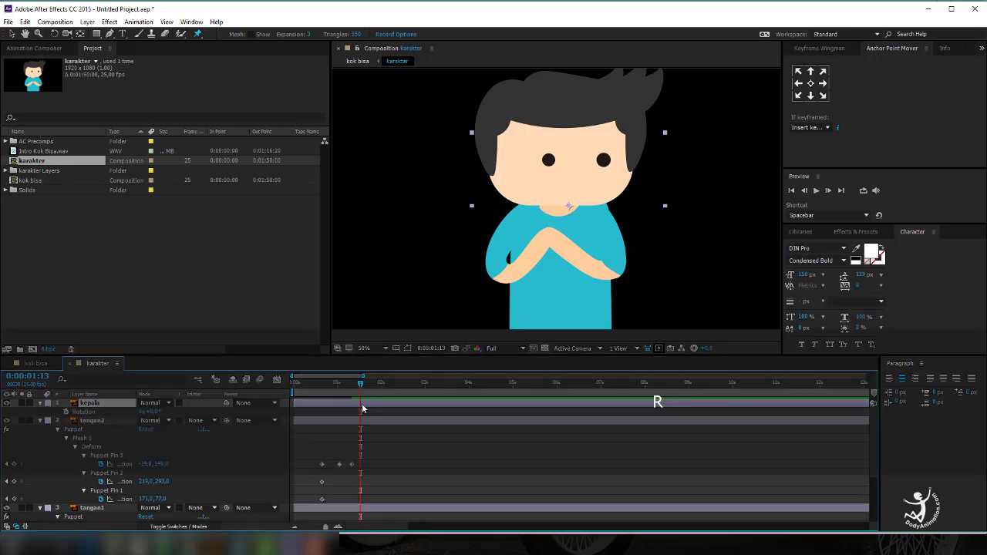
pyautogui.click(297, 379)
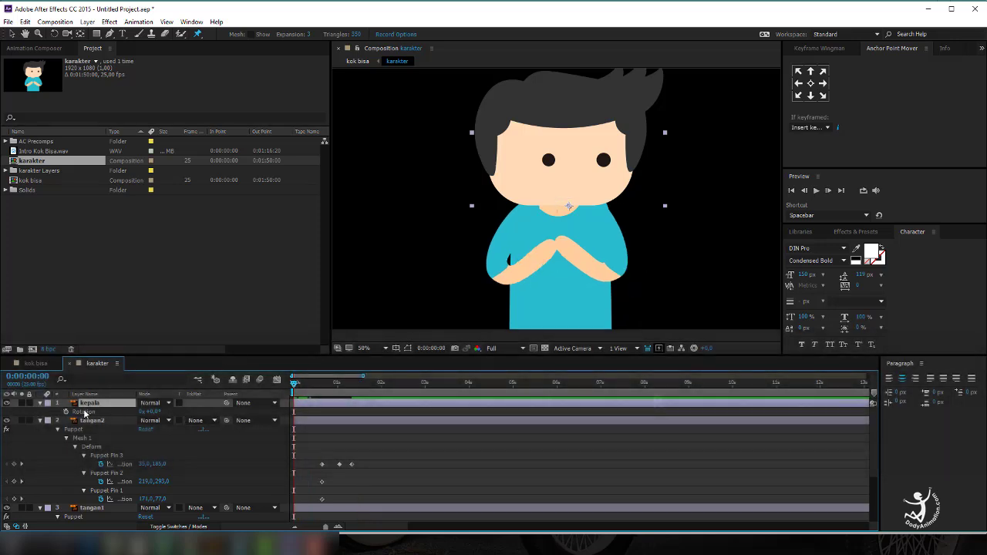
pyautogui.click(66, 412)
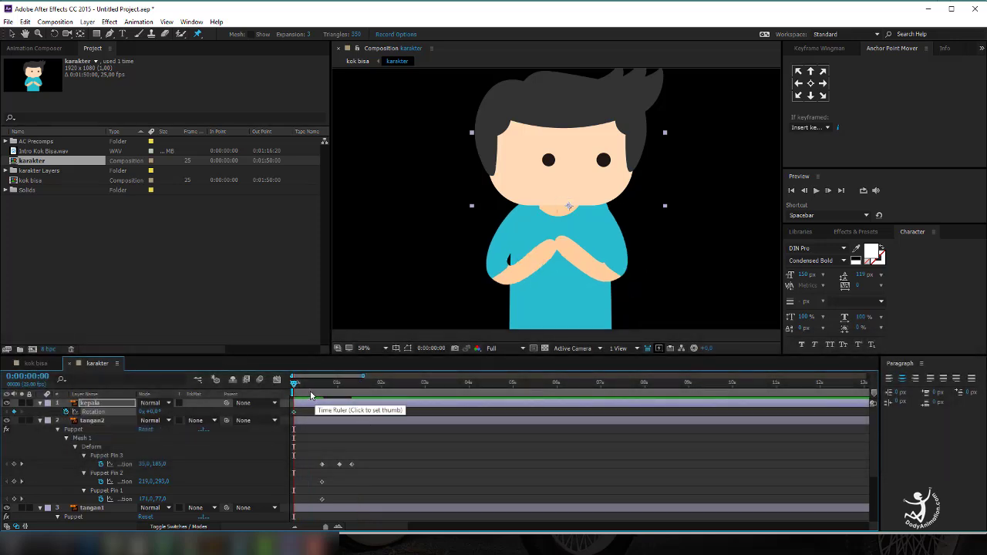
pyautogui.click(320, 384)
pyautogui.click(322, 385)
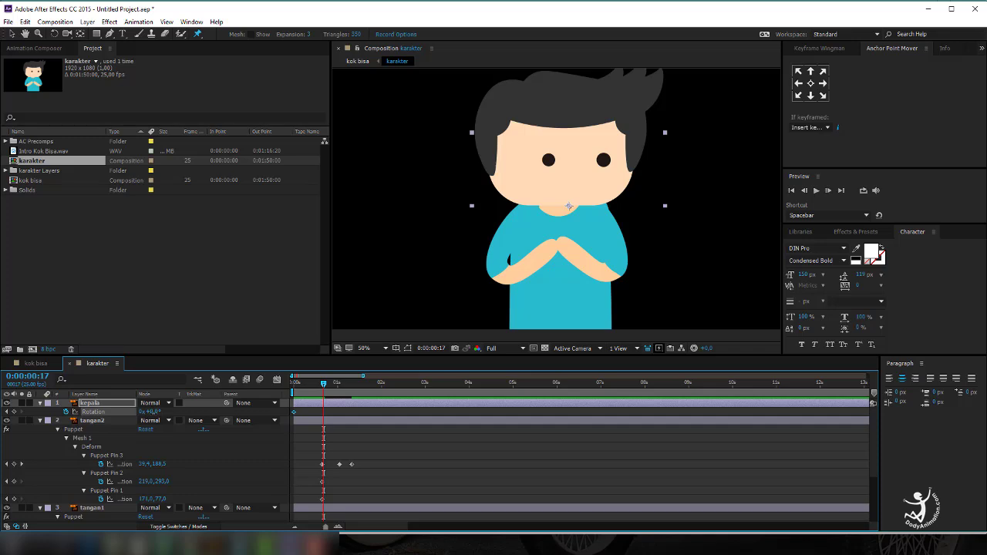
pyautogui.moveTo(148, 411); pyautogui.dragTo(165, 417)
pyautogui.moveTo(337, 392); pyautogui.dragTo(358, 389)
pyautogui.moveTo(156, 415); pyautogui.dragTo(140, 415)
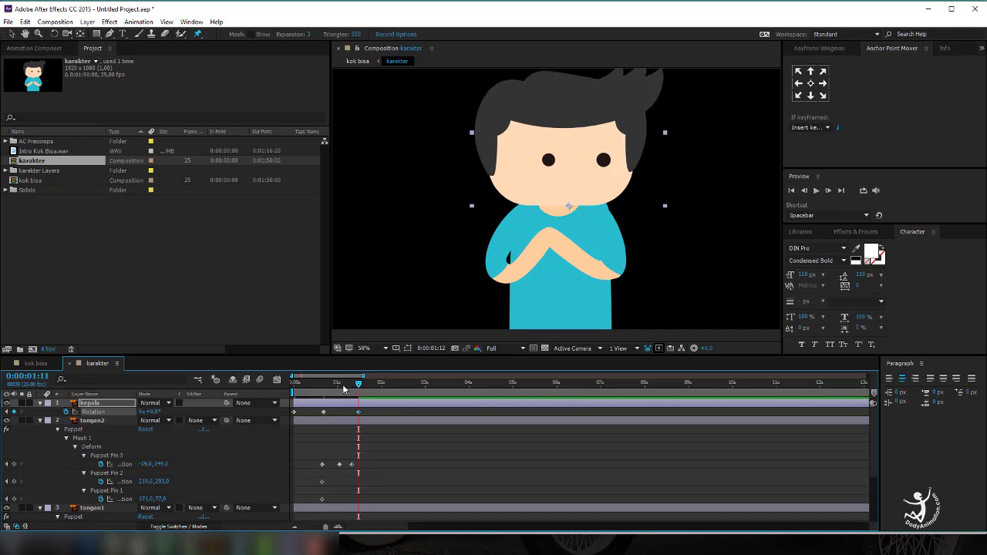
# Play back the karakter composition from the start to review the head tilt with the arm movement.
pyautogui.moveTo(344, 388); pyautogui.dragTo(273, 385)
pyautogui.press('space')
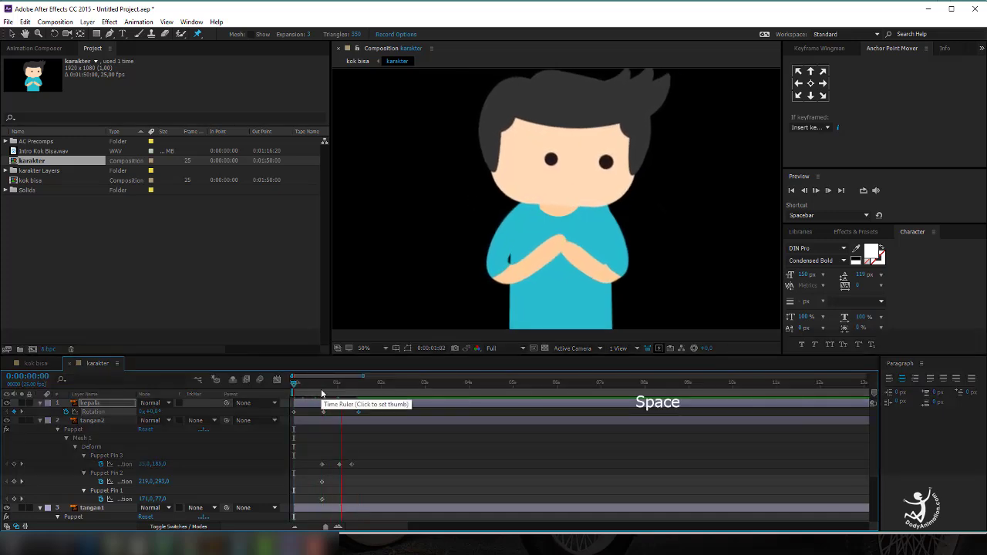
pyautogui.press('space')
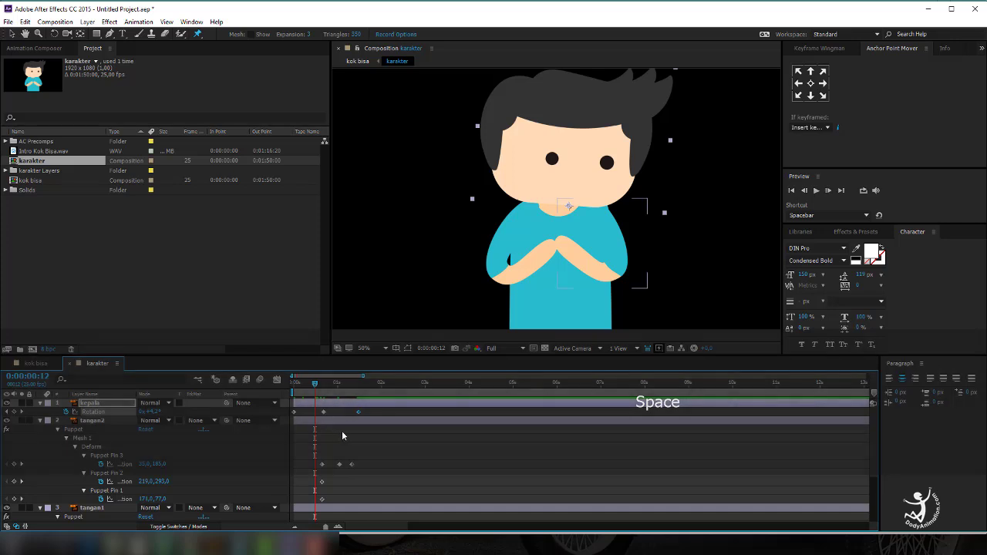
# Apply Keyframe Wingman easing at 60/60 to the three kepala rotation keyframes.
pyautogui.moveTo(367, 411); pyautogui.dragTo(291, 419)
pyautogui.click(808, 49)
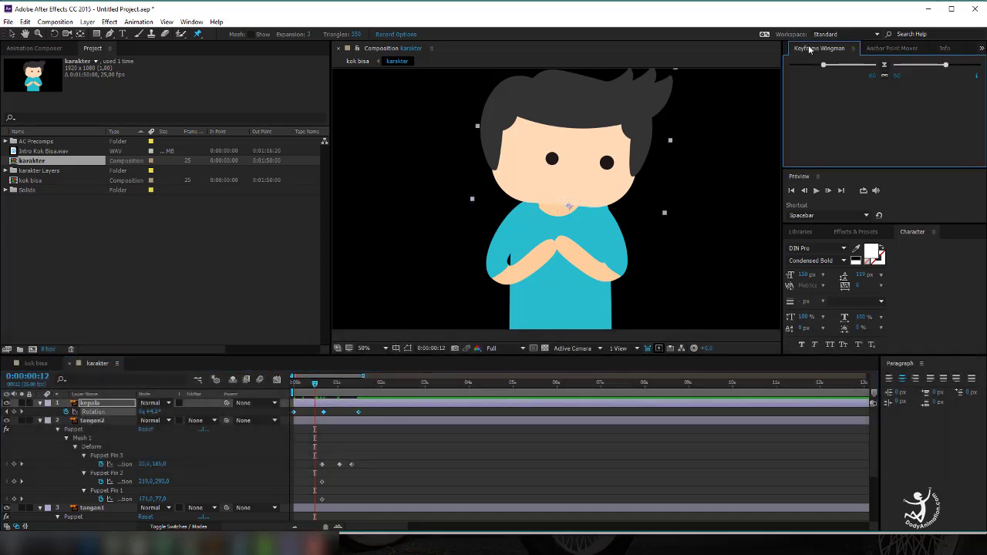
pyautogui.click(885, 67)
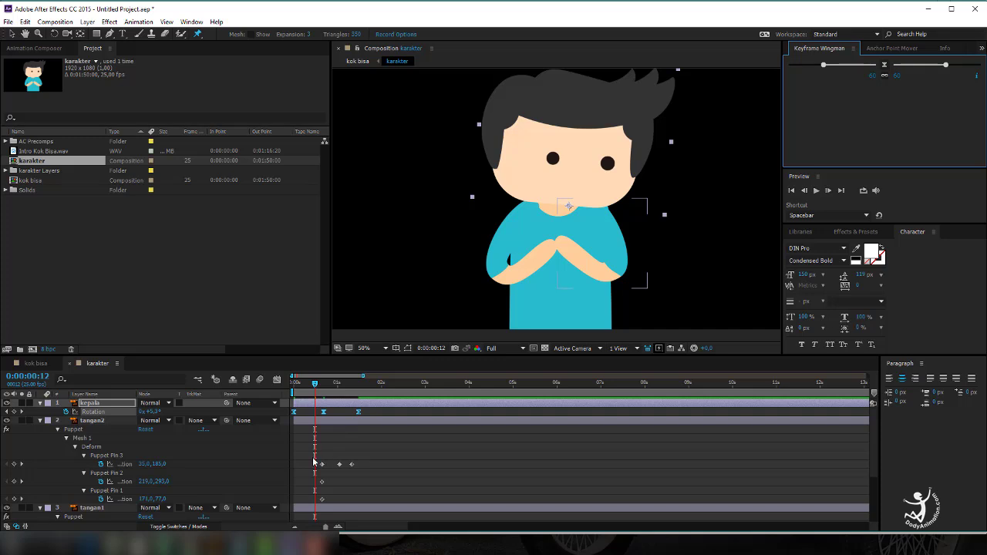
# Apply the same 60/60 easing to the position keyframes of tangan2's Puppet Pin 3 and tangan1's Puppet Pin 1.
pyautogui.moveTo(313, 461); pyautogui.dragTo(366, 472)
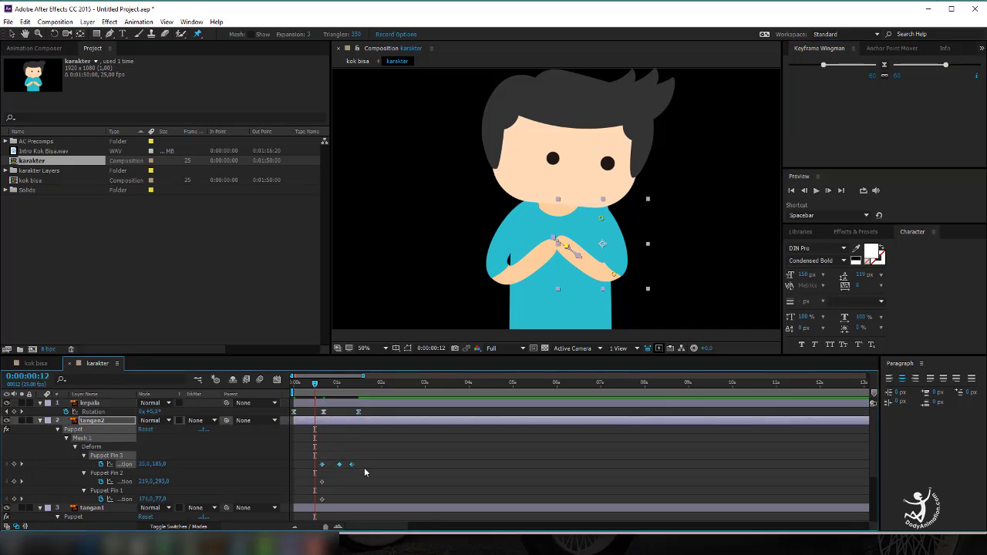
pyautogui.click(883, 67)
pyautogui.moveTo(873, 444); pyautogui.dragTo(872, 492)
pyautogui.moveTo(322, 507); pyautogui.dragTo(370, 518)
pyautogui.click(884, 67)
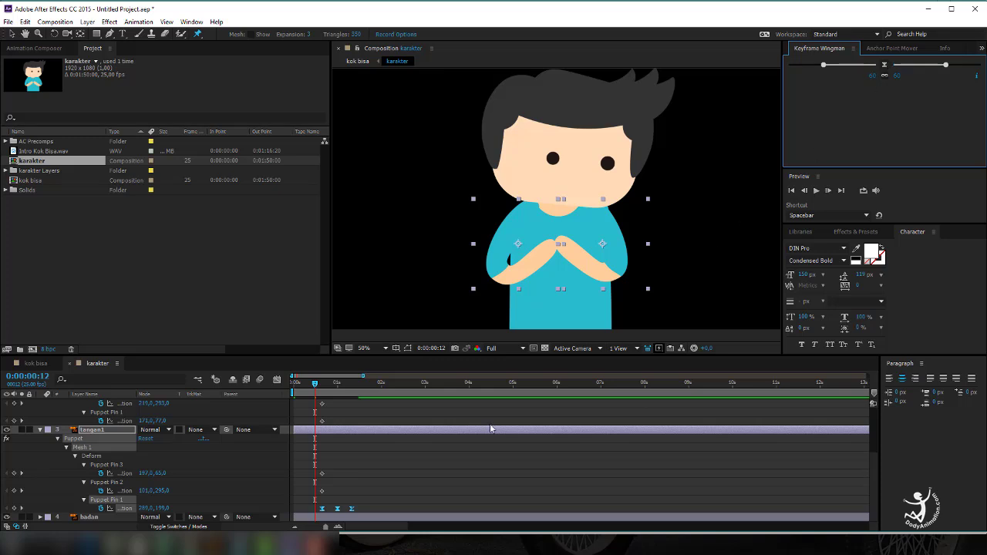
# Play back the eased motion in the karakter composition and review the character's entrance in the kok bisa composition.
pyautogui.click(405, 481)
pyautogui.press('space')
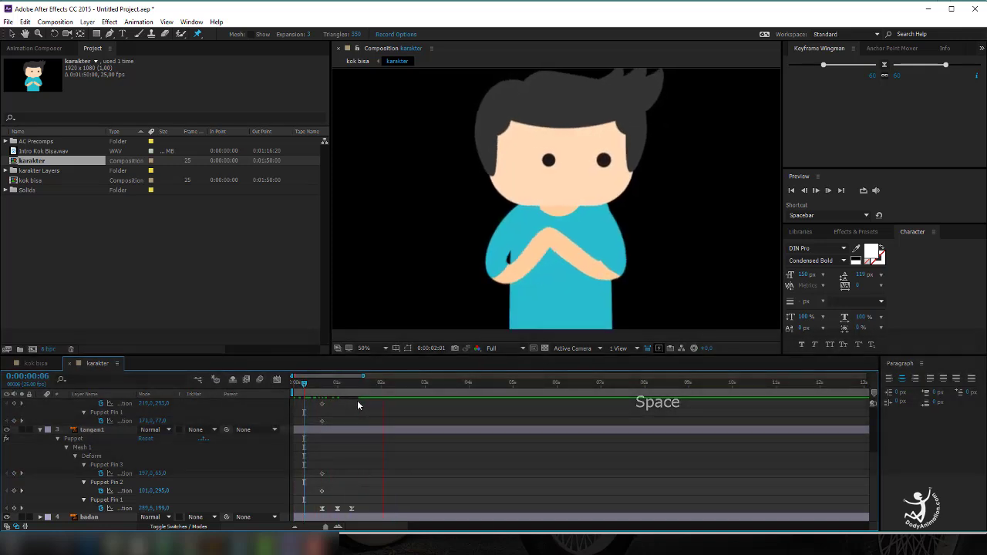
pyautogui.click(35, 363)
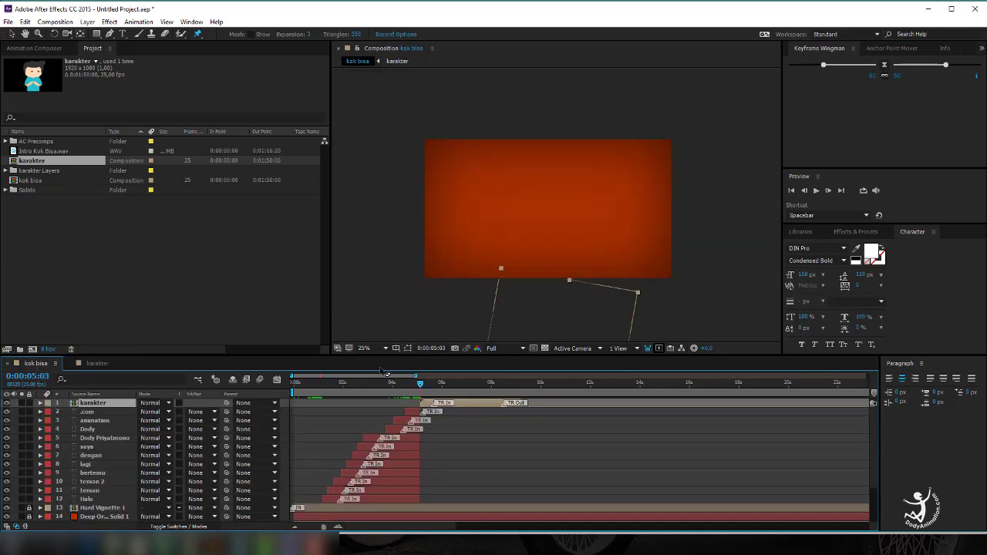
pyautogui.moveTo(420, 383); pyautogui.dragTo(414, 383)
pyautogui.press('space')
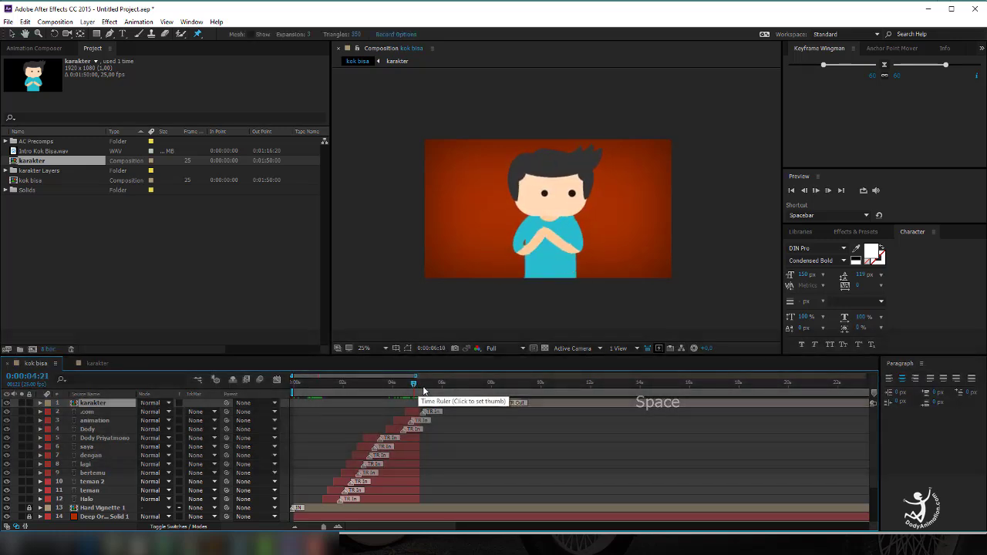
pyautogui.moveTo(433, 393); pyautogui.dragTo(461, 395)
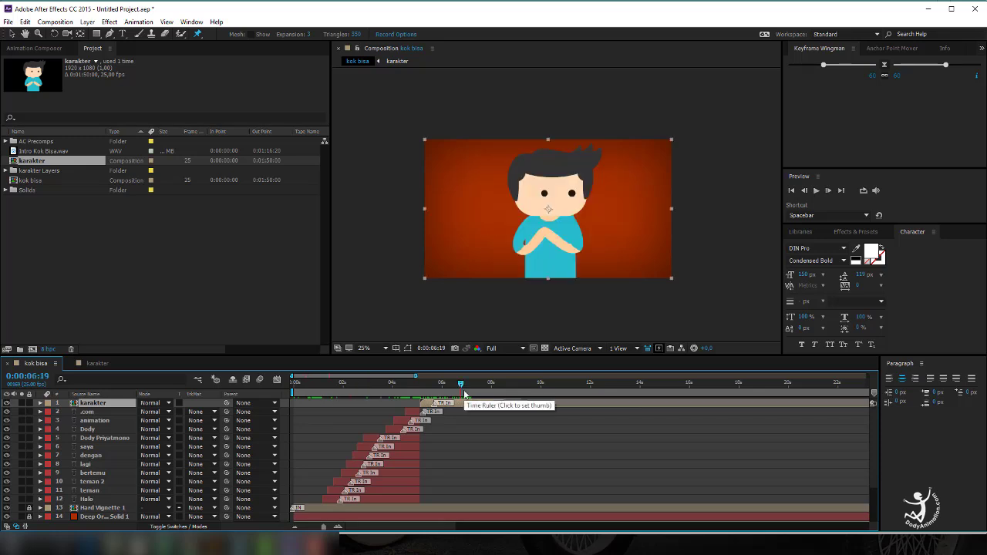
# Add Animation Composer's left variant of the Rectangles 3-color Position Ease In shape transition at 0:00:05:03 in the kok bisa composition.
pyautogui.moveTo(396, 381); pyautogui.dragTo(421, 396)
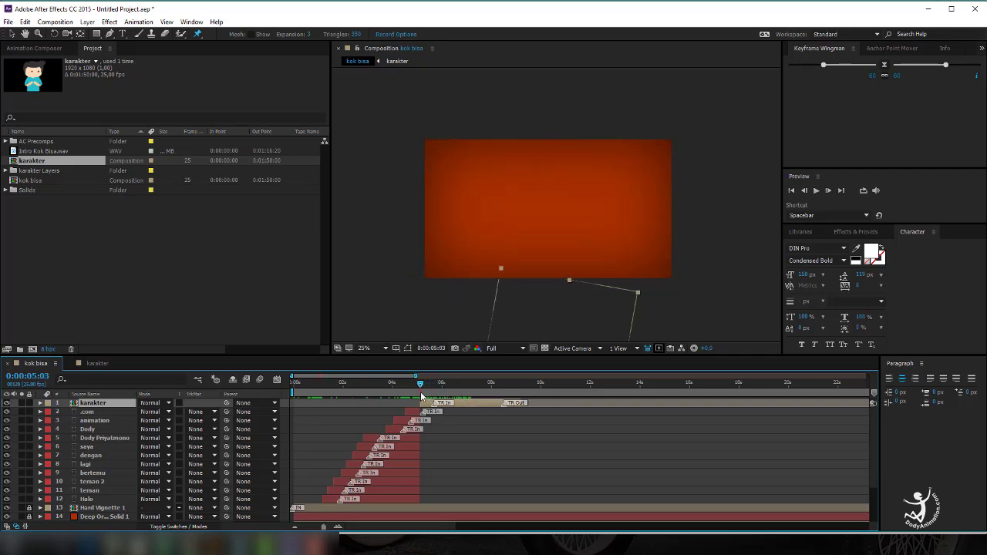
pyautogui.click(25, 49)
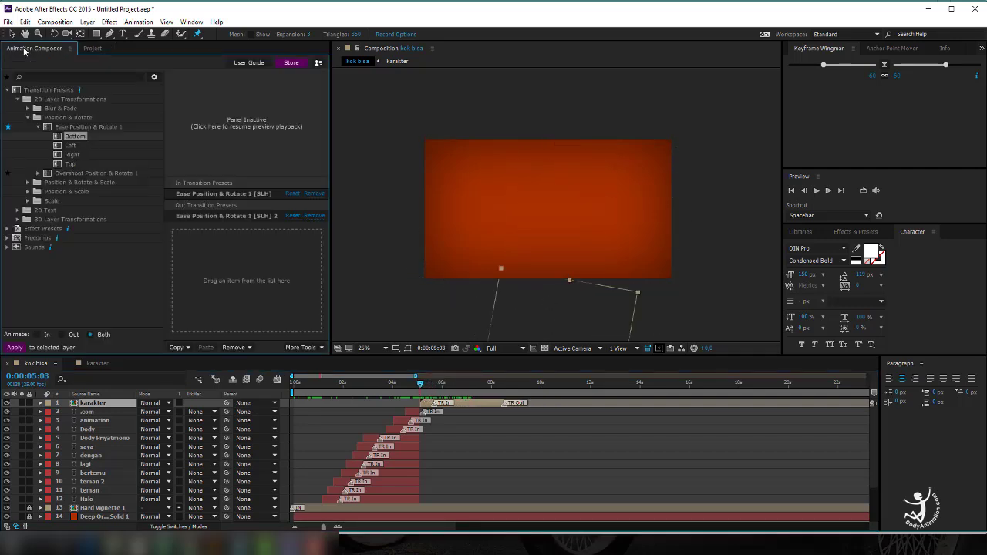
pyautogui.click(7, 90)
pyautogui.click(32, 109)
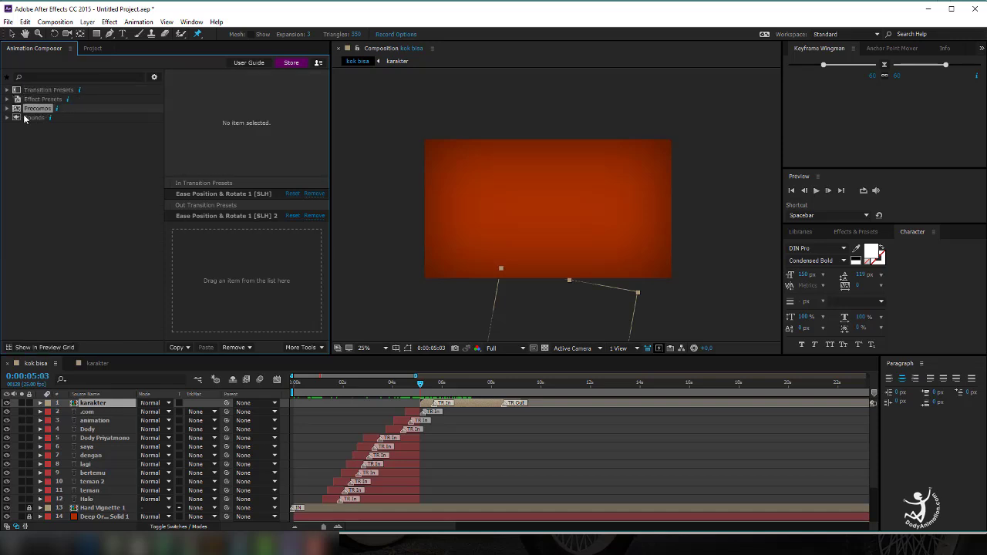
pyautogui.click(7, 109)
pyautogui.click(43, 155)
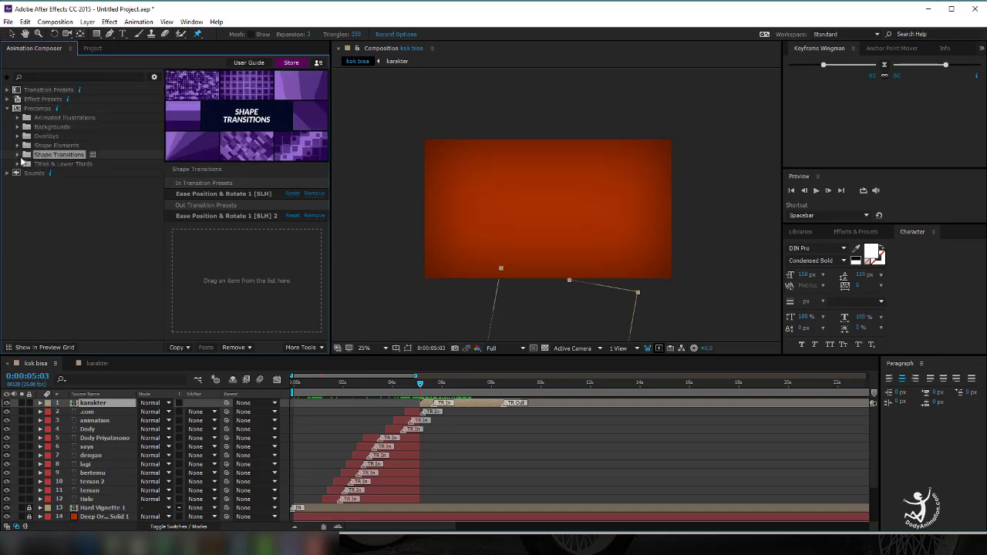
pyautogui.click(18, 155)
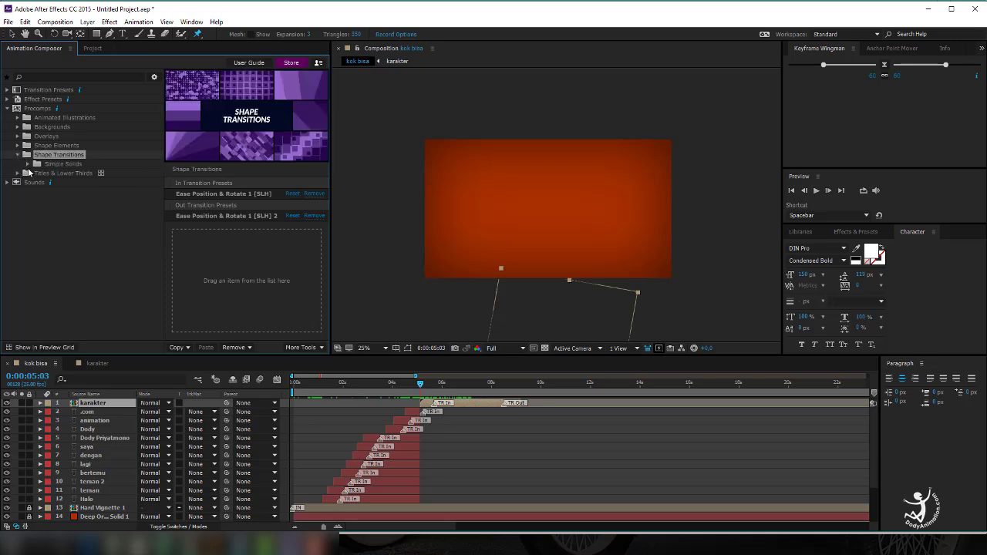
pyautogui.click(27, 165)
pyautogui.click(37, 174)
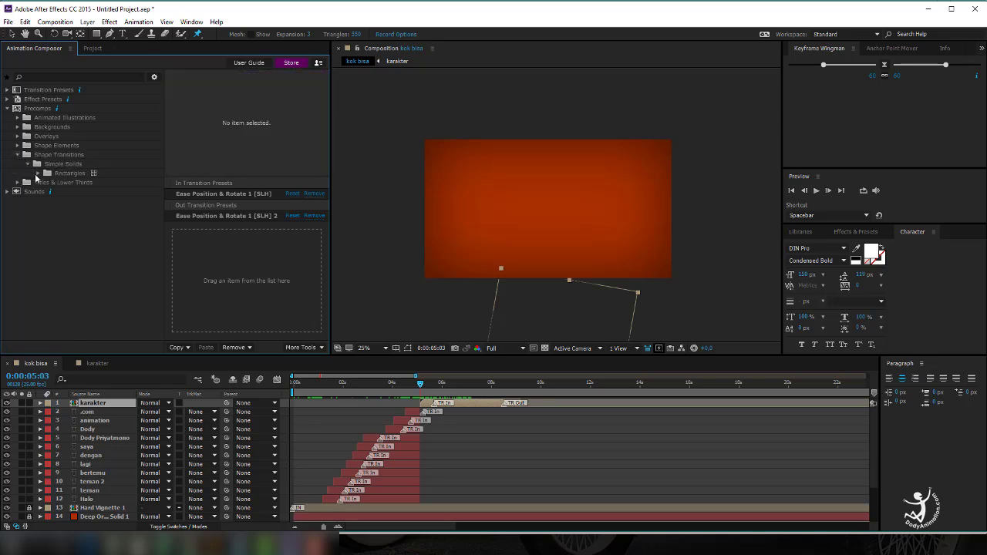
pyautogui.click(48, 184)
pyautogui.click(79, 200)
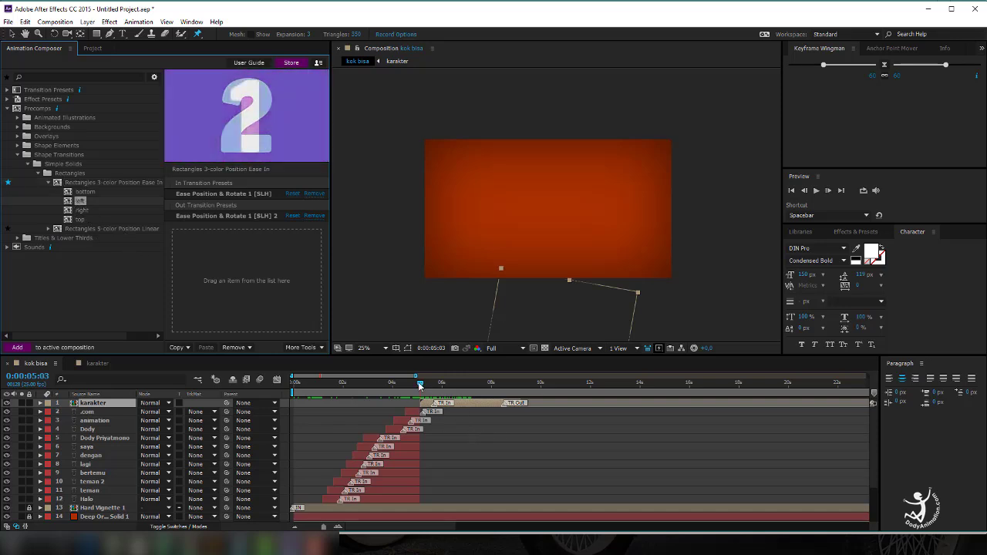
pyautogui.moveTo(421, 385); pyautogui.dragTo(419, 388)
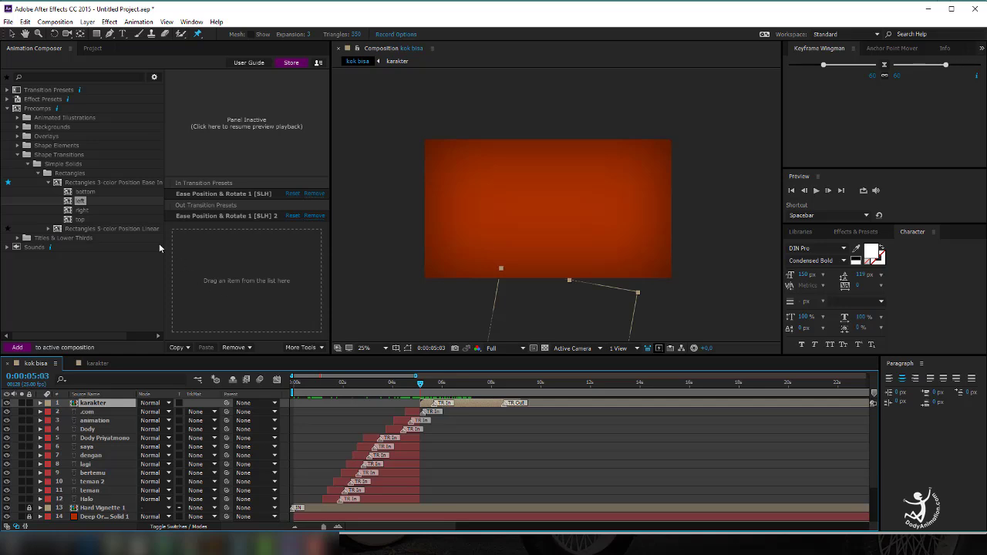
pyautogui.moveTo(80, 202); pyautogui.dragTo(387, 384)
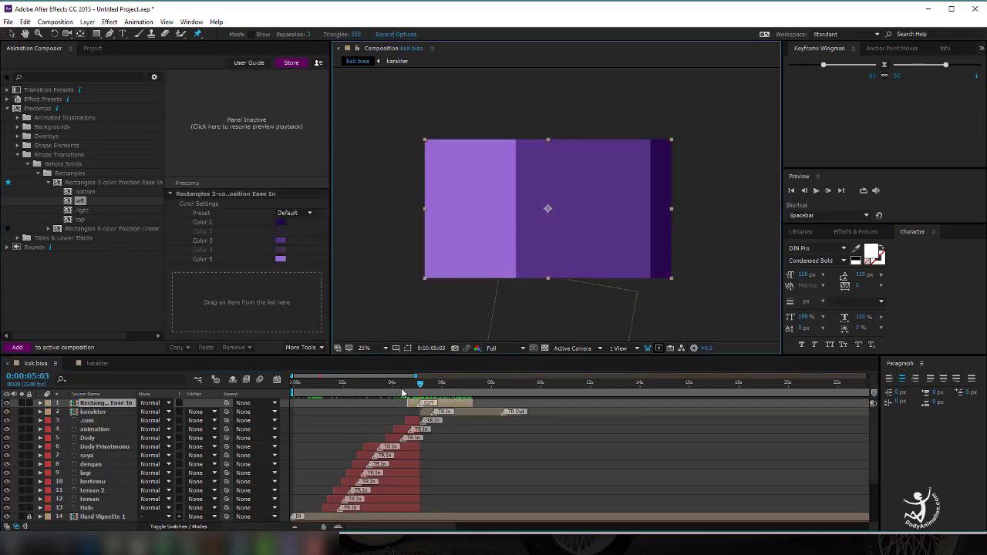
# Play back the rectangle transition and shift the karakter layer about half a second later in the kok bisa timeline.
pyautogui.click(400, 384)
pyautogui.press('space')
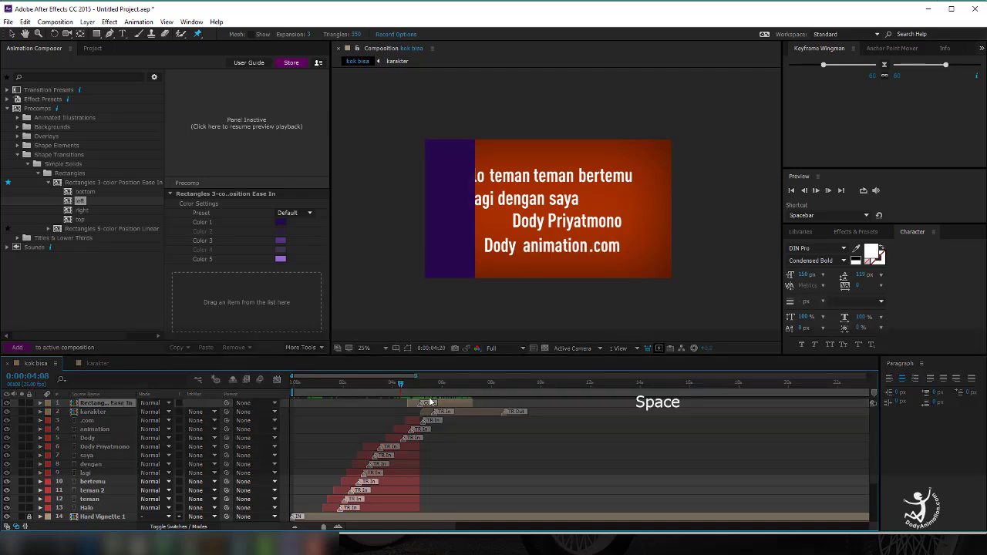
pyautogui.press('space')
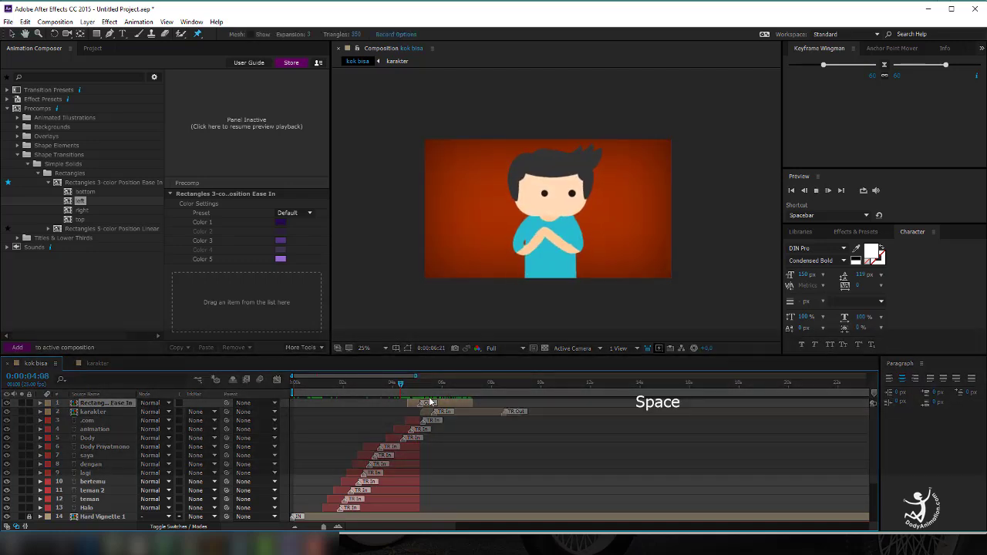
pyautogui.moveTo(433, 412); pyautogui.dragTo(447, 412)
# Set the work area end at 0:00:09:01 and trim the kok bisa composition to the work area.
pyautogui.moveTo(402, 384); pyautogui.dragTo(484, 397)
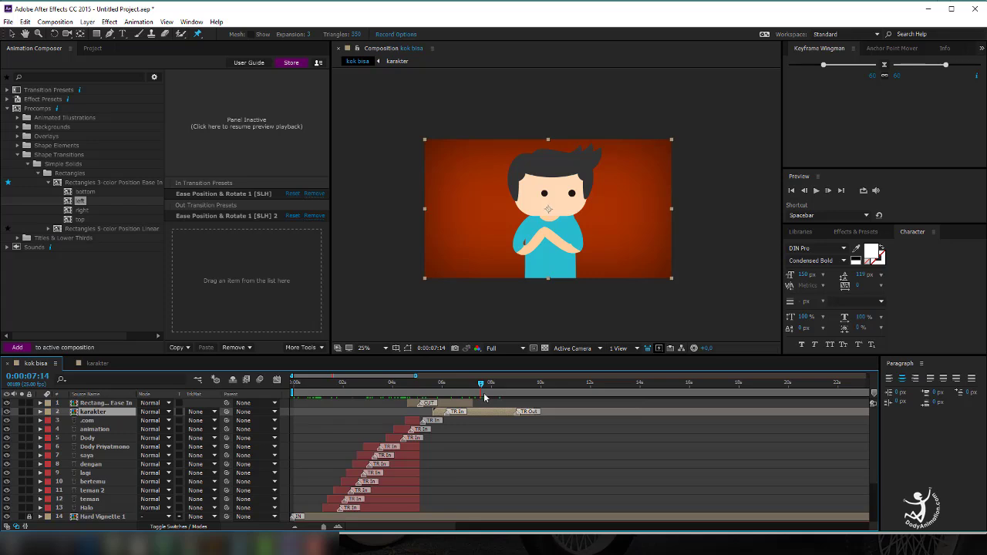
pyautogui.click(494, 383)
pyautogui.moveTo(498, 387); pyautogui.dragTo(519, 397)
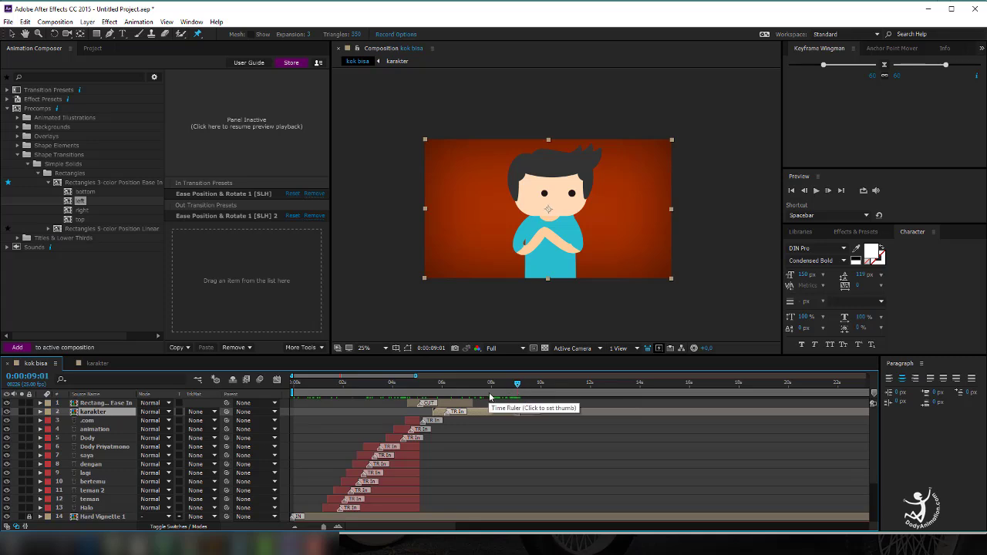
pyautogui.press('n')
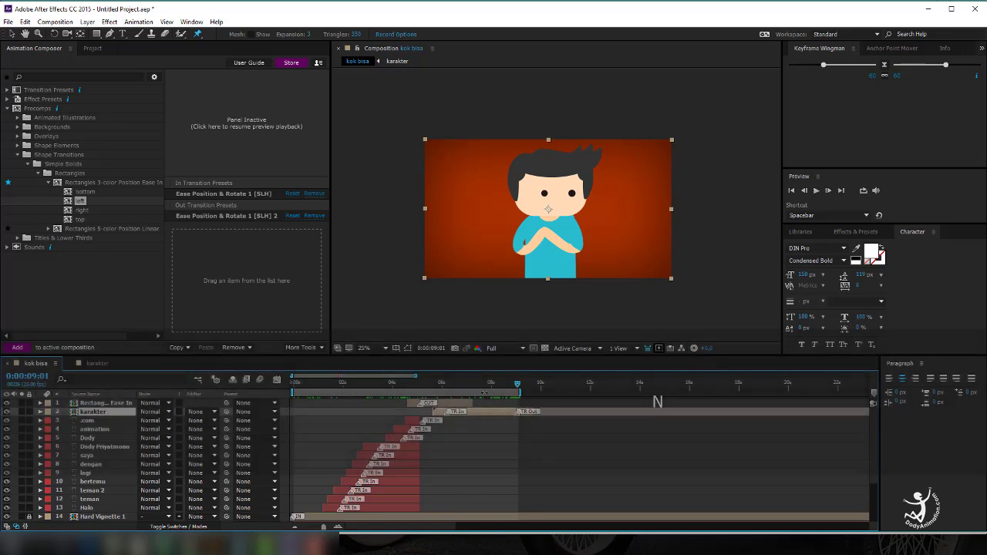
pyautogui.rightClick(486, 392)
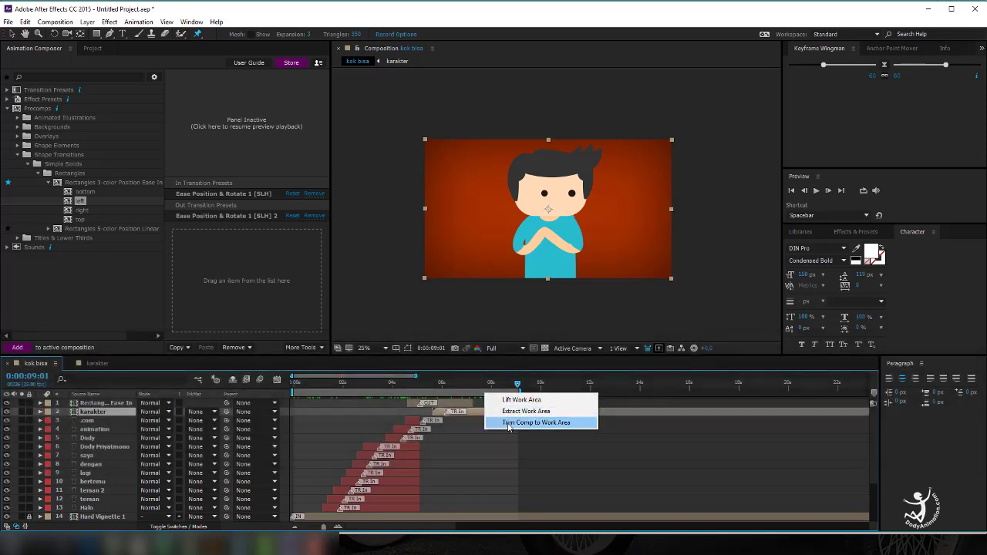
pyautogui.click(509, 423)
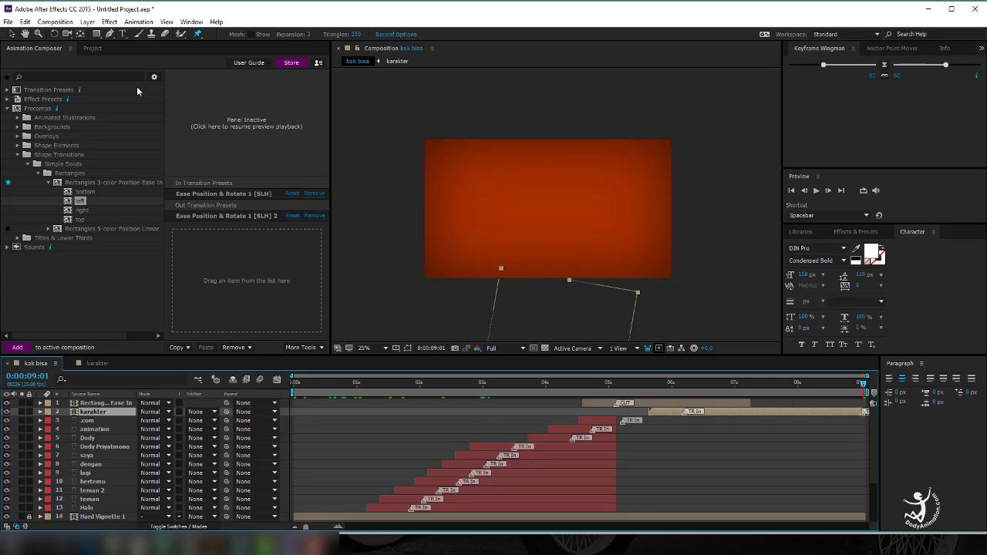
# Add kok bisa to the render queue and set its output module to Audio Output On.
pyautogui.click(50, 23)
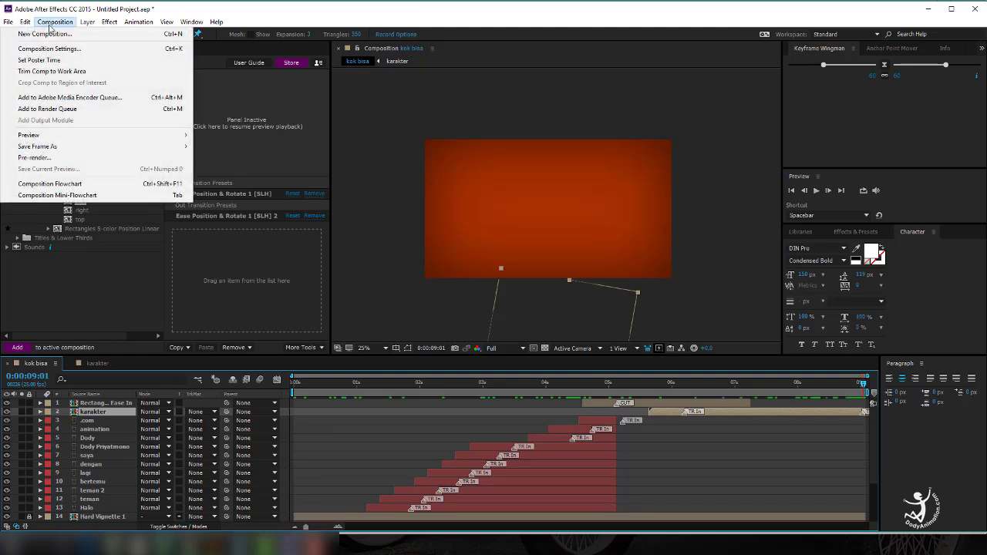
pyautogui.click(40, 110)
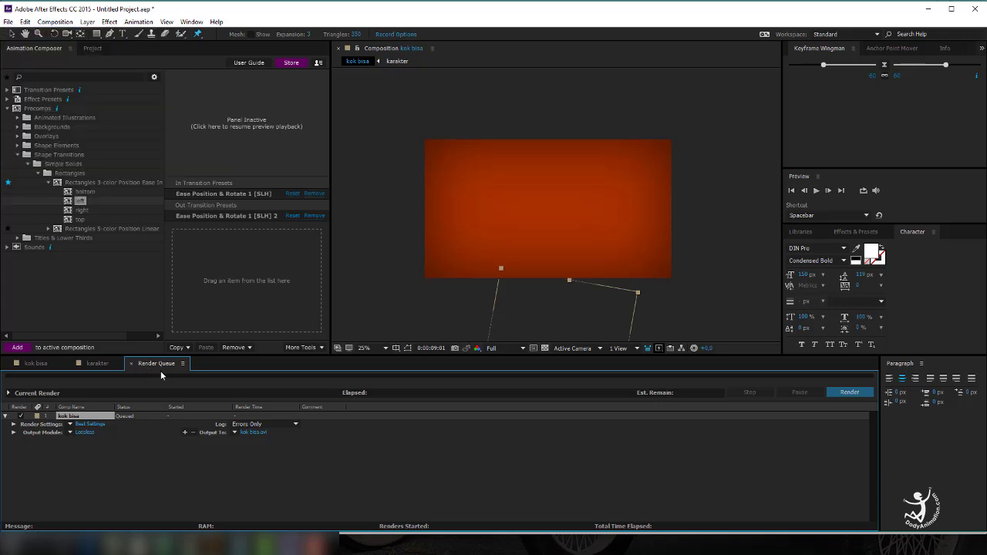
pyautogui.click(83, 432)
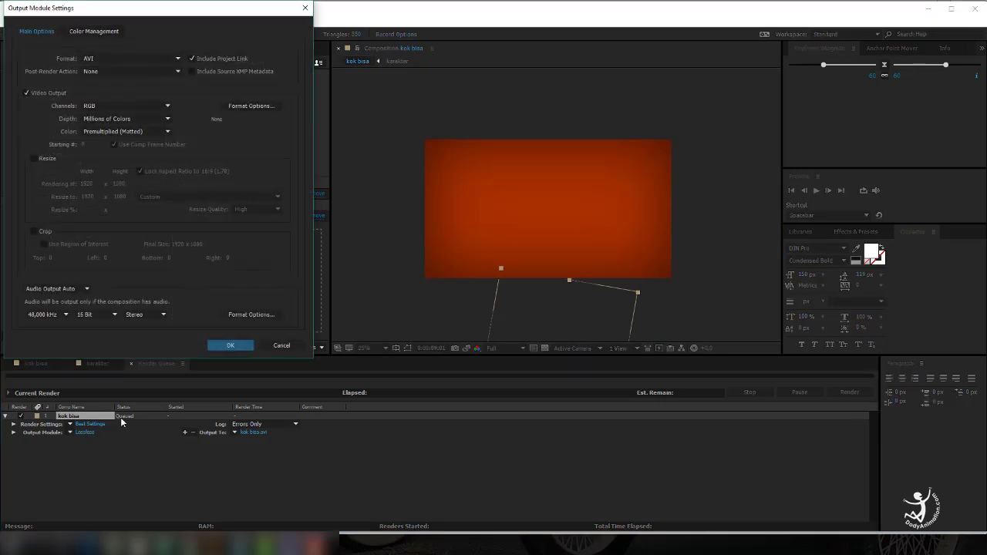
pyautogui.click(58, 291)
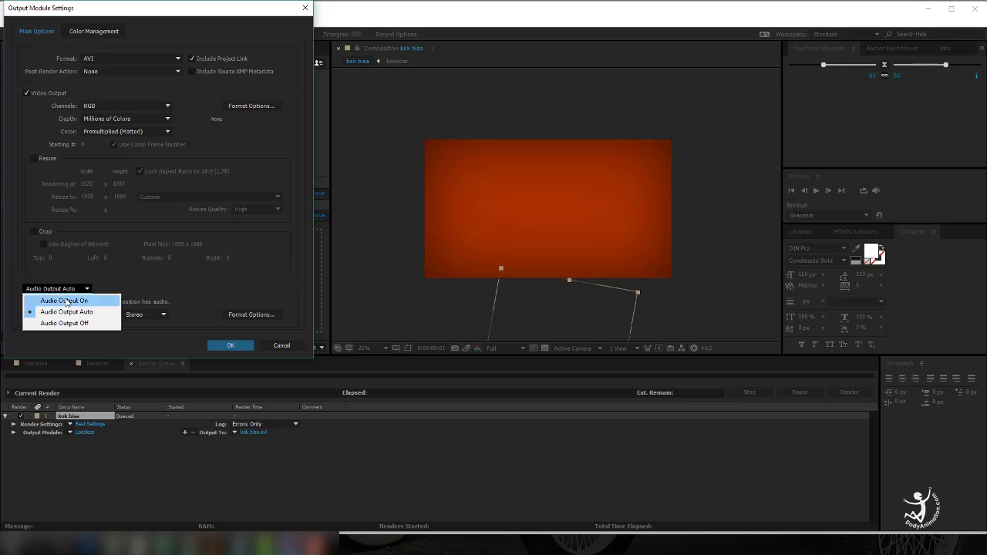
pyautogui.click(66, 301)
pyautogui.click(230, 345)
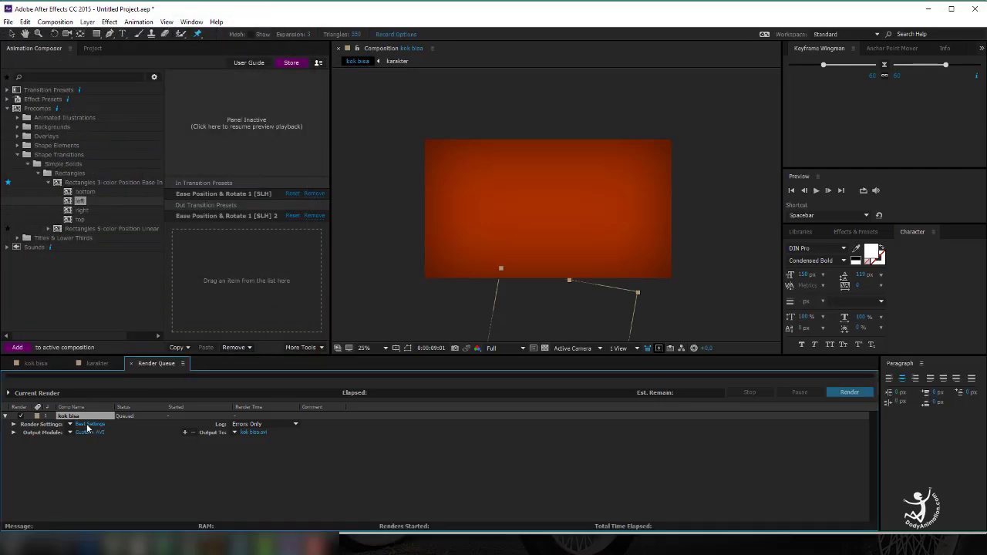
# Set the kok bisa render settings to Best quality and Full resolution.
pyautogui.click(87, 426)
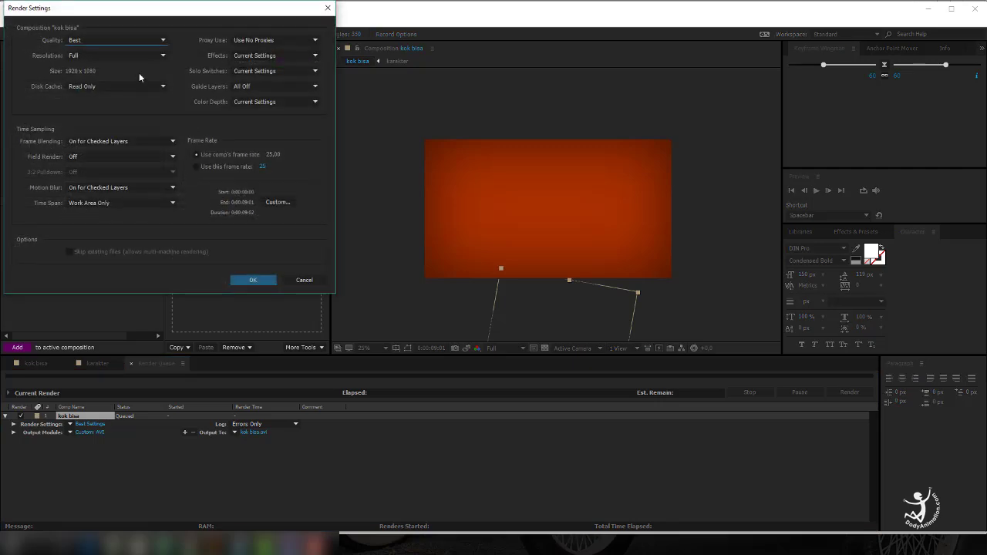
pyautogui.click(75, 40)
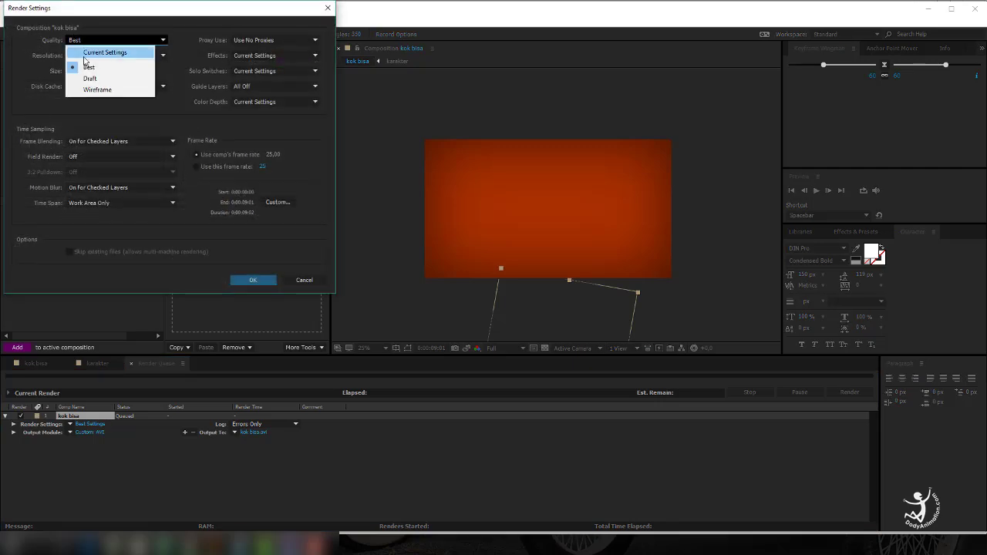
pyautogui.click(89, 67)
pyautogui.click(115, 55)
pyautogui.click(88, 79)
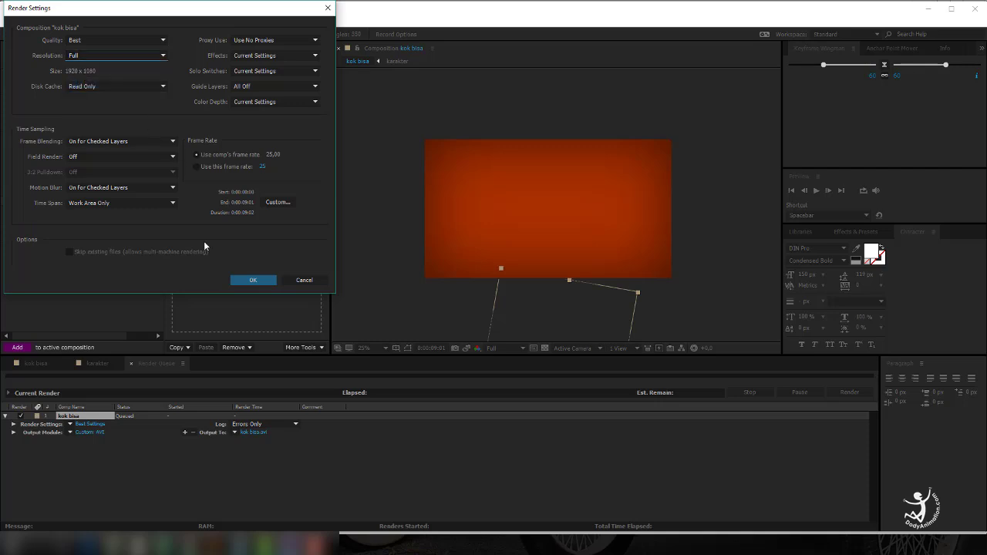
pyautogui.click(253, 280)
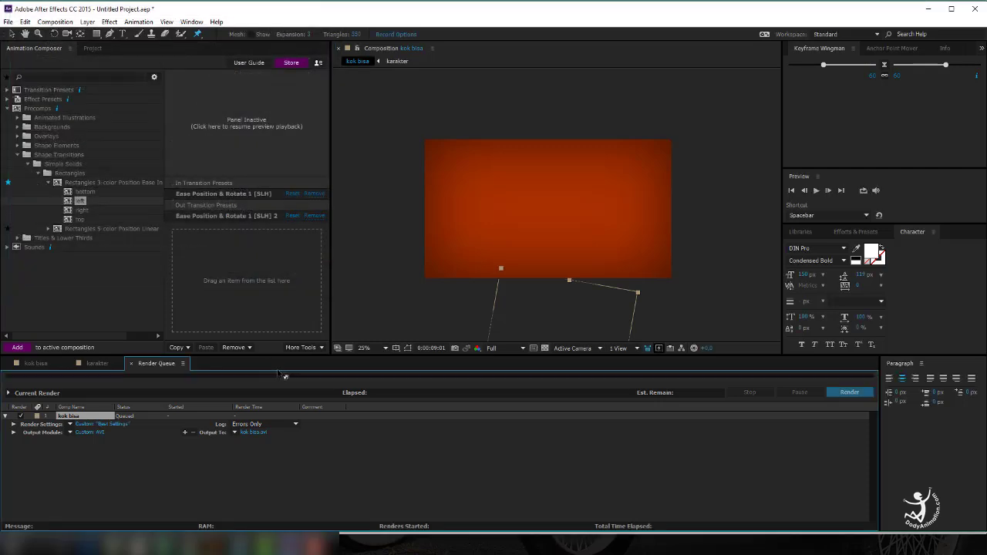
# Set the render output to kok bisa.avi in the 08 animasi kok bisa folder.
pyautogui.click(270, 433)
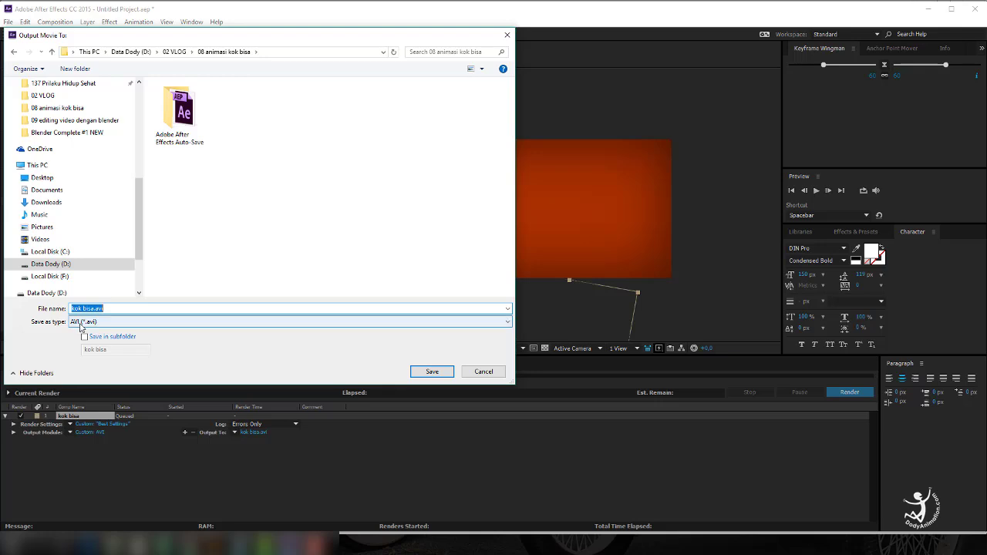
pyautogui.click(430, 372)
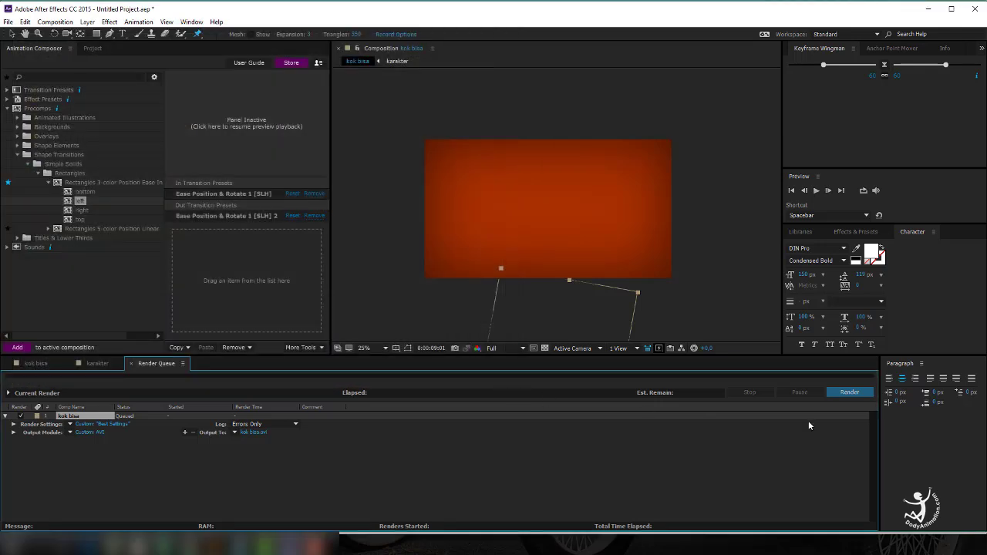
# Render the queued kok bisa composition and show the rendered kok bisa.avi in the 08 animasi kok bisa folder.
pyautogui.click(847, 393)
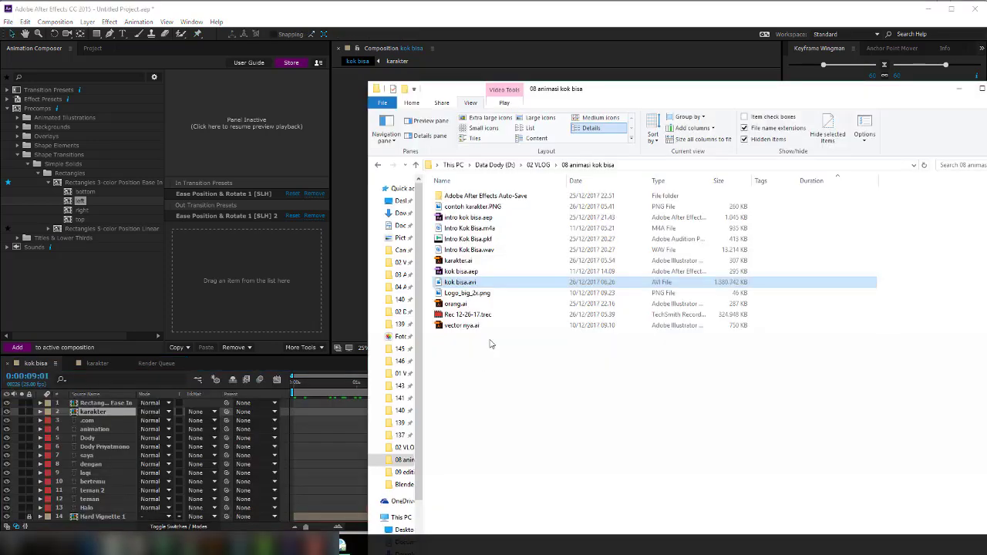
pyautogui.moveTo(585, 90); pyautogui.dragTo(362, 47)
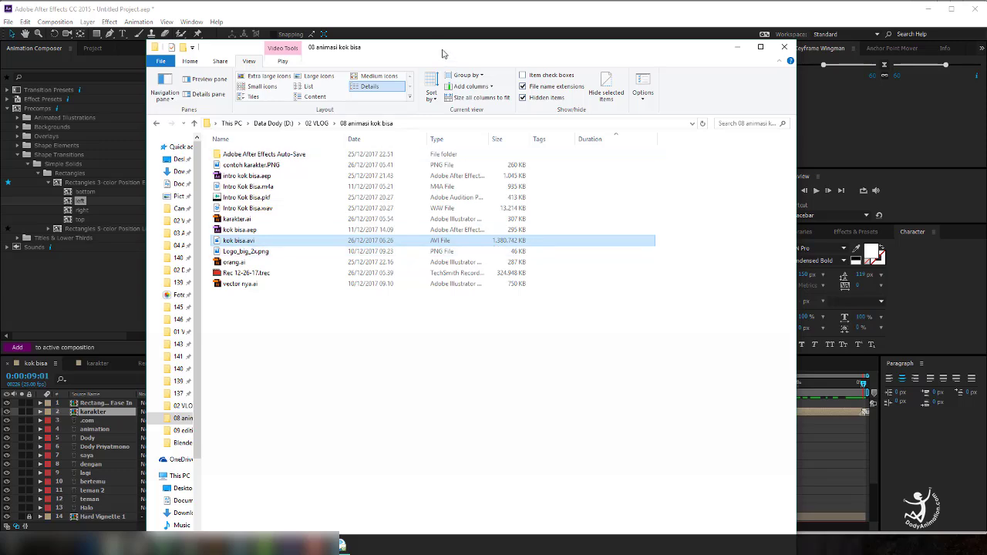
pyautogui.moveTo(442, 53); pyautogui.dragTo(689, 68)
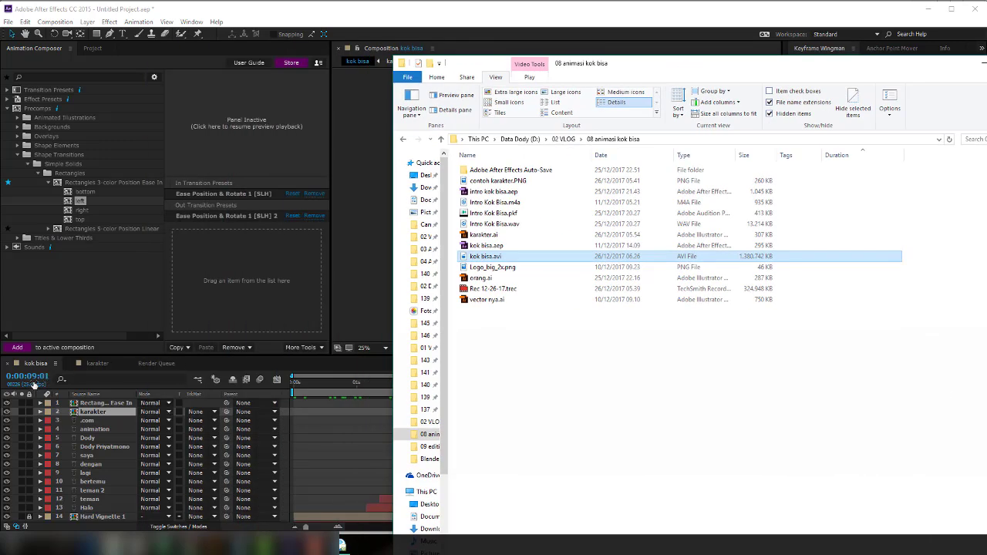
pyautogui.moveTo(636, 68); pyautogui.dragTo(519, 37)
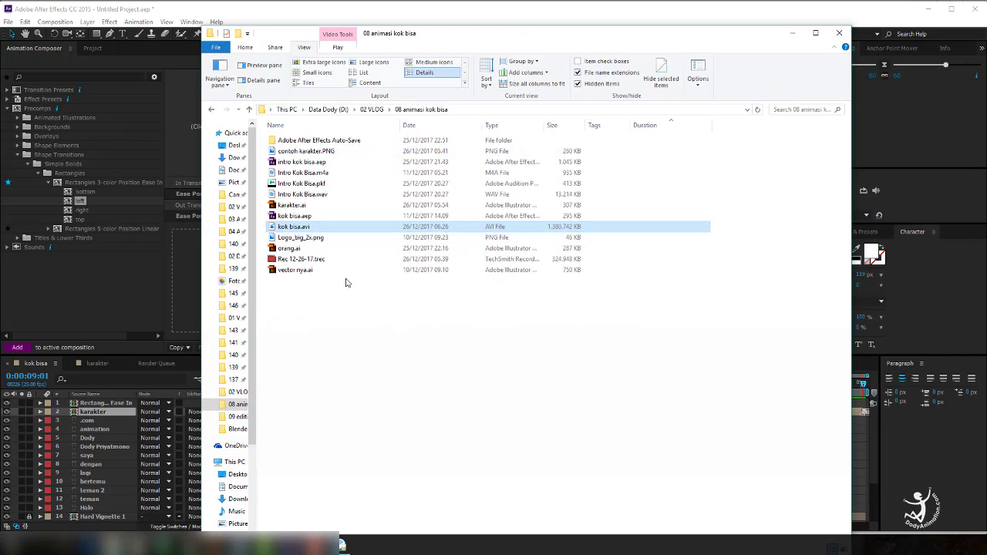
# Switch to Any Video Converter (AVC) and add kok bisa.avi from the 08 animasi kok bisa folder for conversion.
pyautogui.click(343, 546)
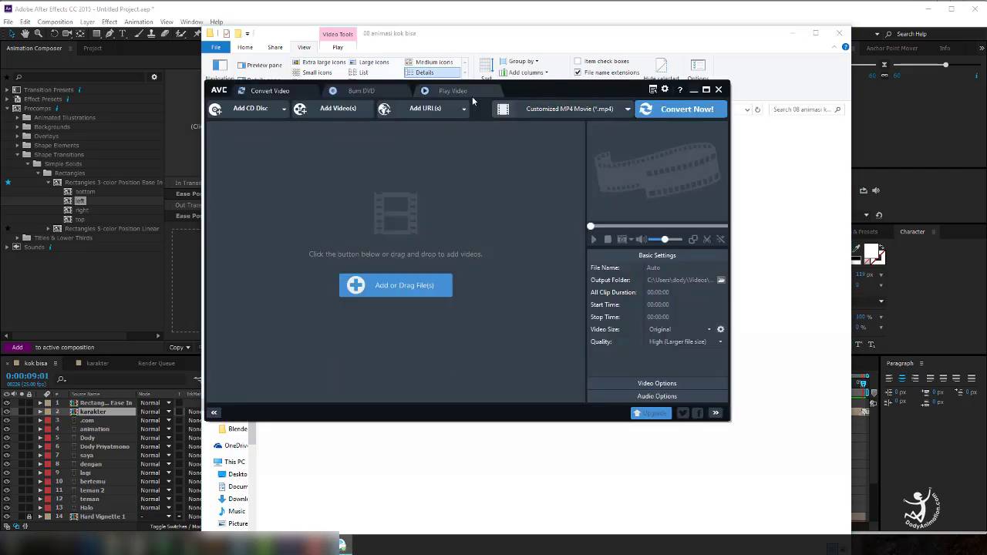
pyautogui.moveTo(550, 89); pyautogui.dragTo(576, 93)
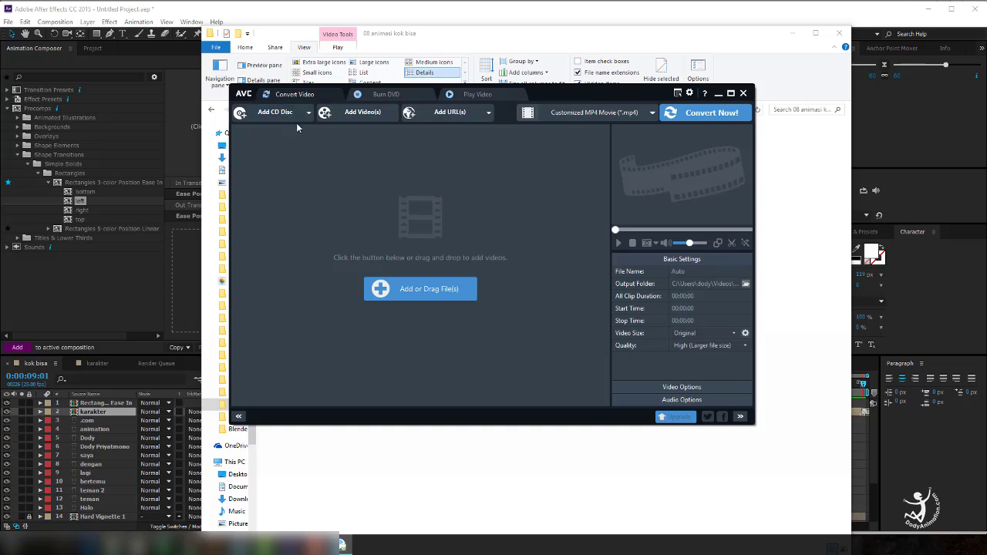
pyautogui.moveTo(556, 93); pyautogui.dragTo(709, 112)
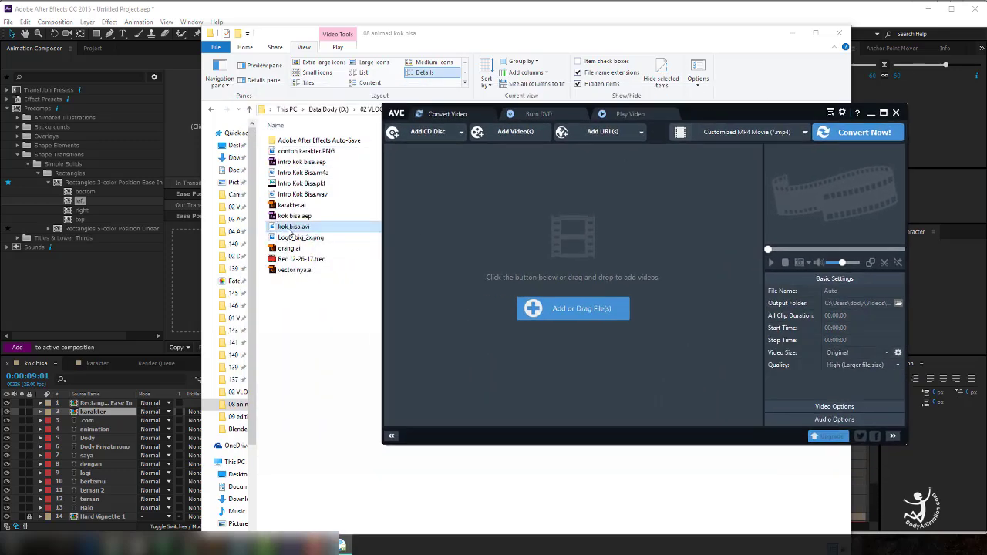
pyautogui.moveTo(284, 230); pyautogui.dragTo(540, 255)
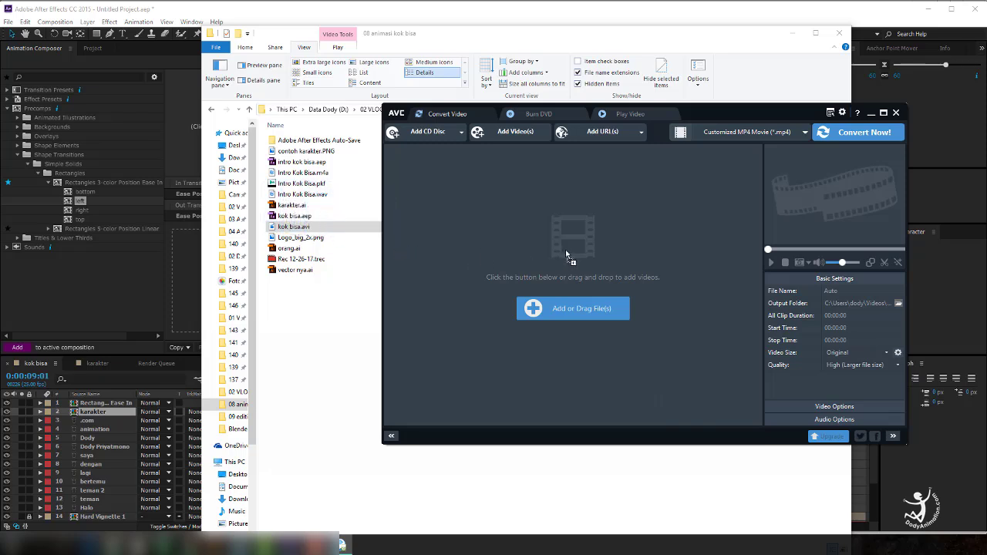
pyautogui.moveTo(428, 136); pyautogui.dragTo(565, 254)
pyautogui.moveTo(759, 113); pyautogui.dragTo(594, 107)
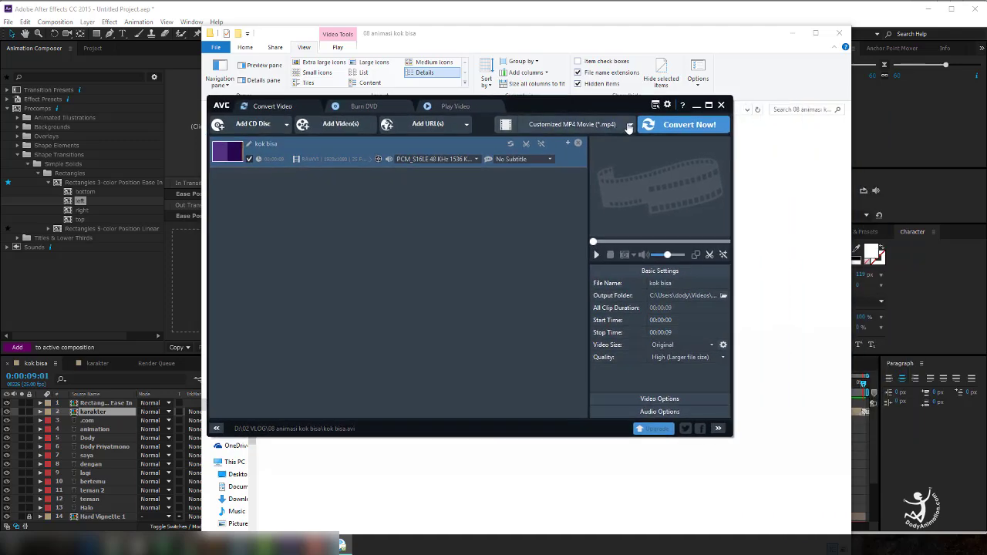
# Choose Customized MP4 Movie (*.mp4) from the common video formats as the output profile.
pyautogui.click(628, 125)
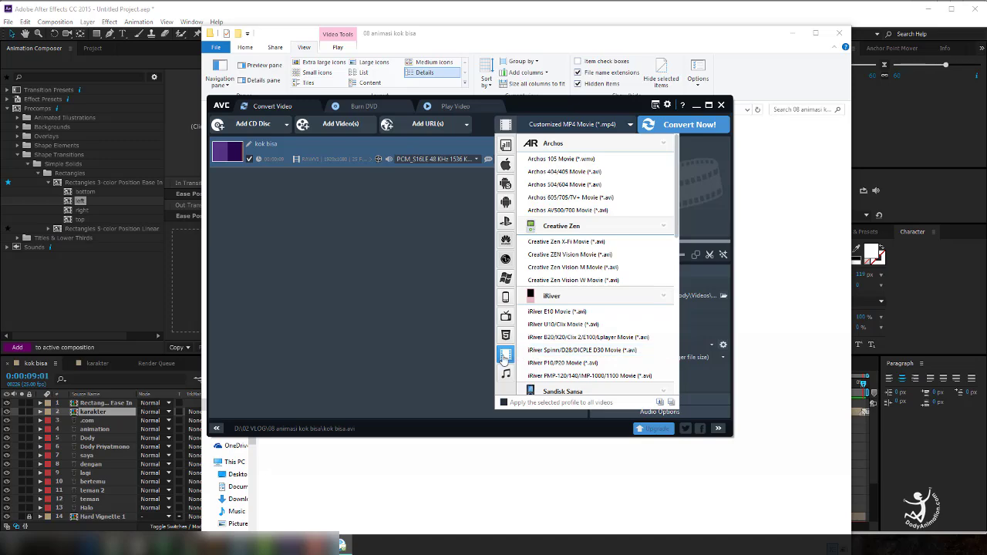
pyautogui.scroll(-1, 679, 261)
pyautogui.scroll(-10, 560, 350)
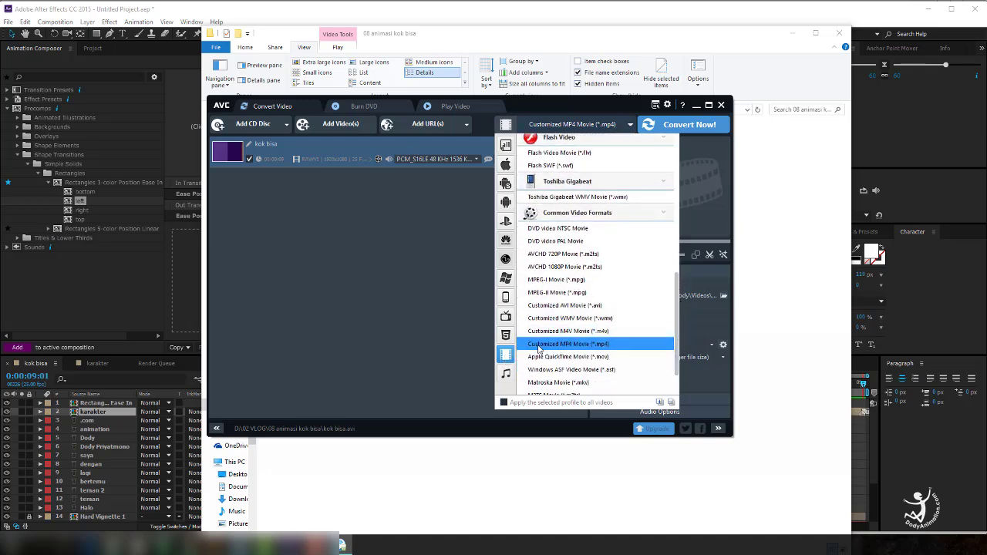
pyautogui.click(580, 345)
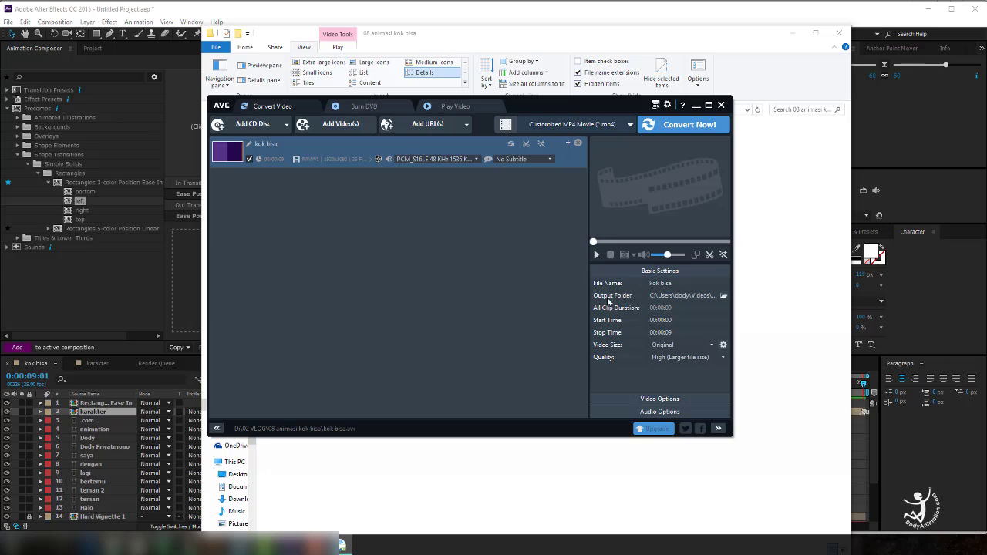
# Set the conversion's output folder to the Desktop and its video size to Original.
pyautogui.click(723, 296)
pyautogui.click(495, 272)
pyautogui.click(712, 347)
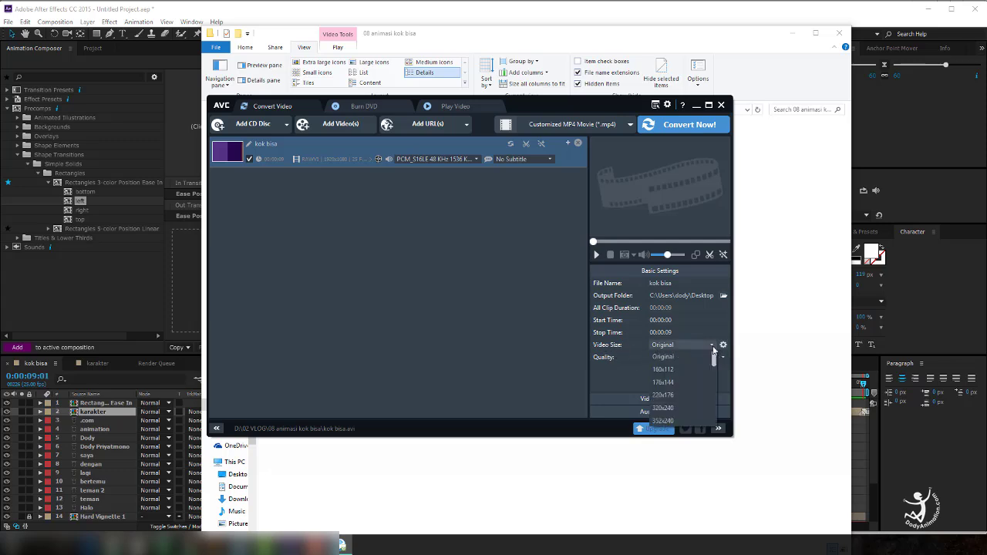
pyautogui.click(664, 358)
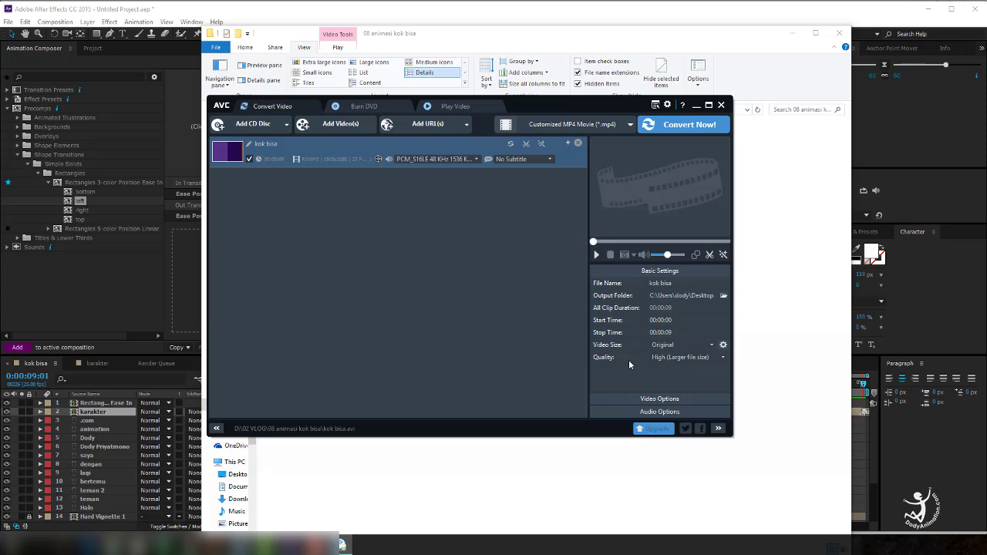
# Review the conversion's video bitrate, frame rate and video aspect options.
pyautogui.click(651, 401)
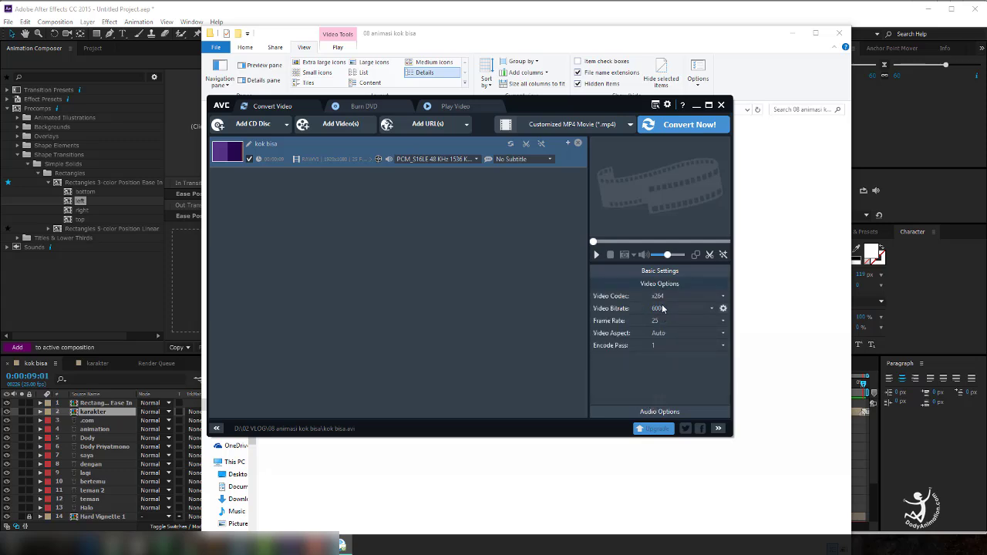
pyautogui.click(711, 309)
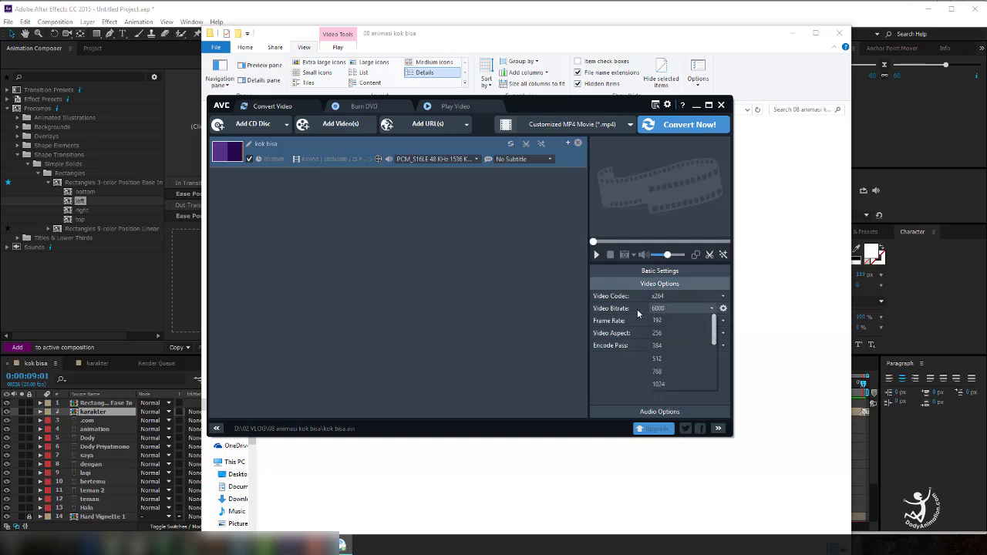
pyautogui.click(711, 310)
pyautogui.click(711, 310)
pyautogui.click(664, 312)
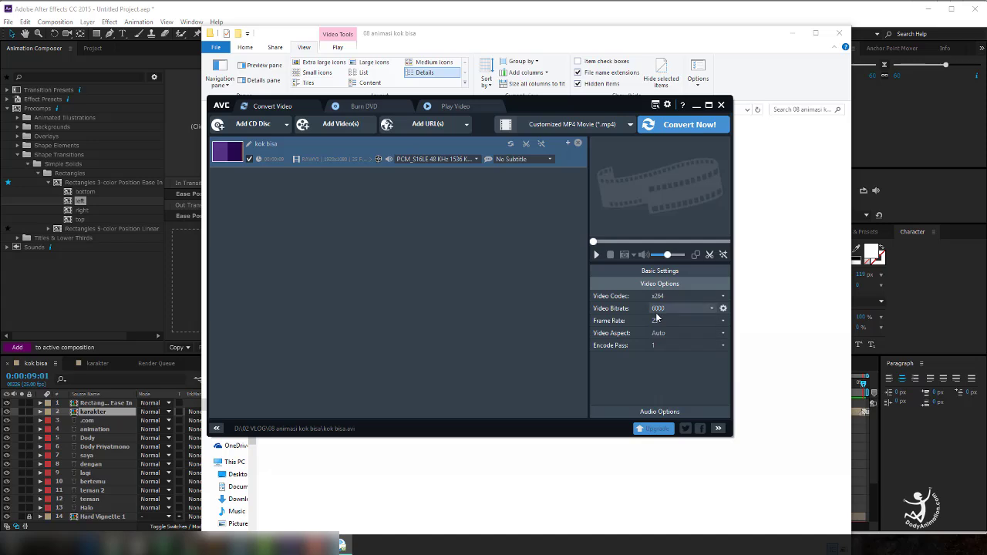
pyautogui.click(683, 321)
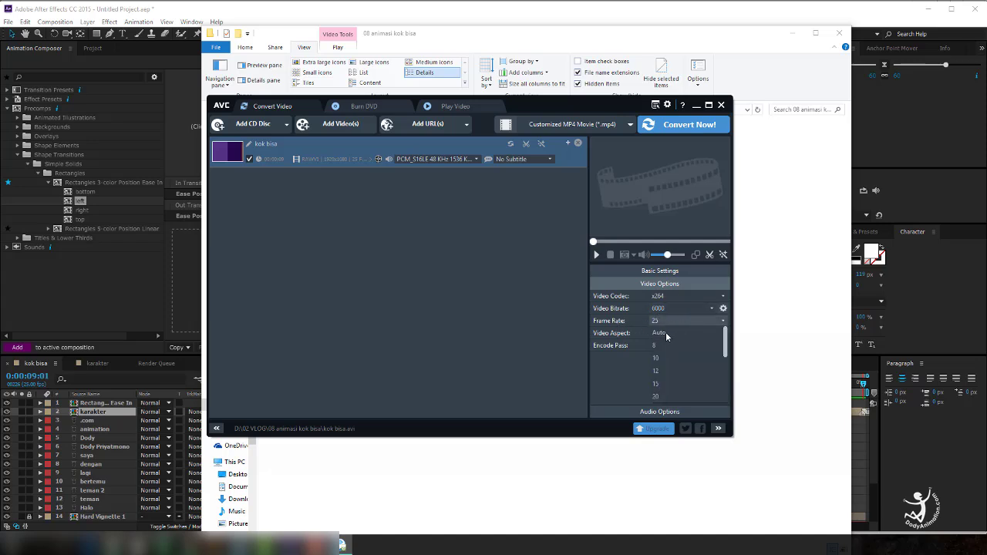
pyautogui.click(662, 322)
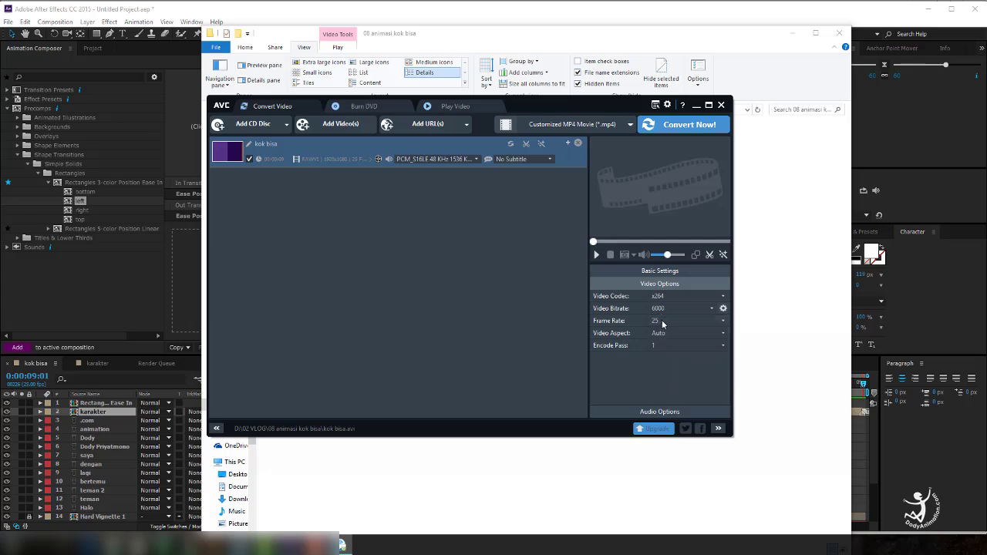
pyautogui.click(662, 324)
pyautogui.click(664, 334)
# Convert the kok bisa video to MP4 and close the converted video's playback and the folder window.
pyautogui.click(666, 273)
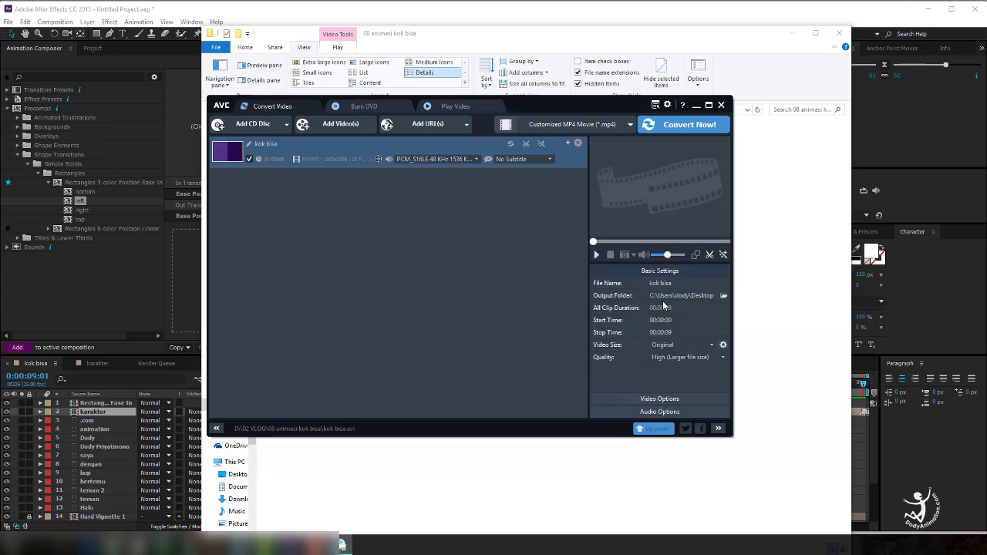
pyautogui.click(668, 130)
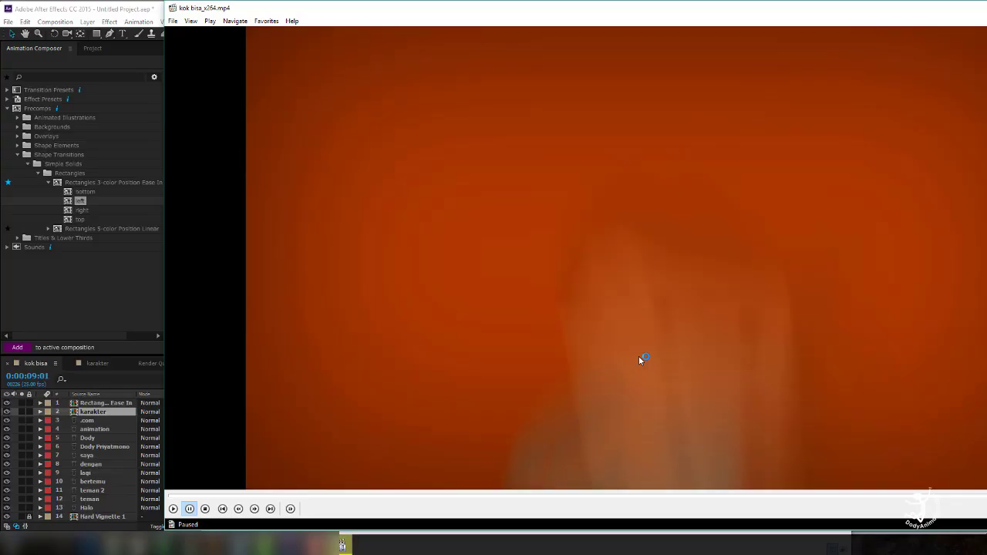
pyautogui.hotkey('alt', 'F4')
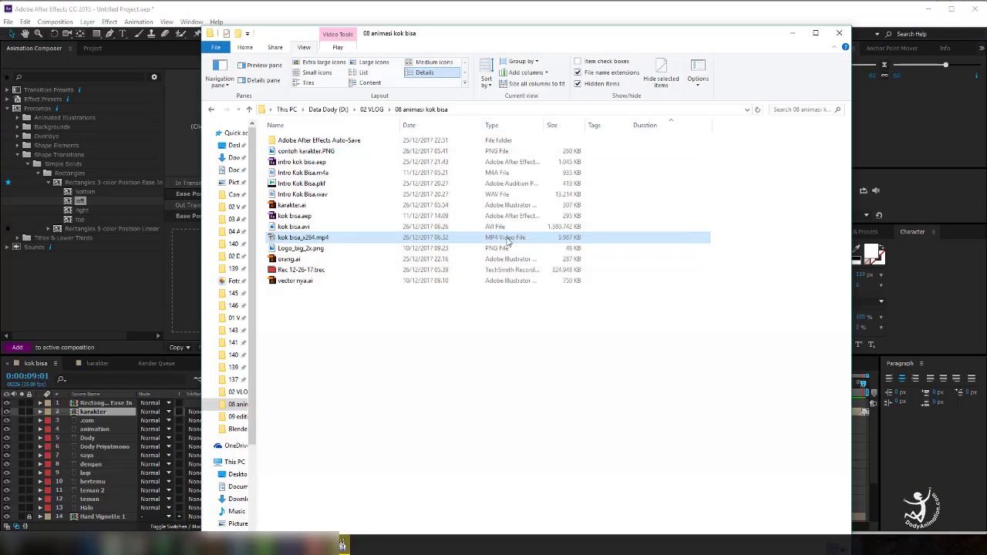
pyautogui.hotkey('alt', 'F4')
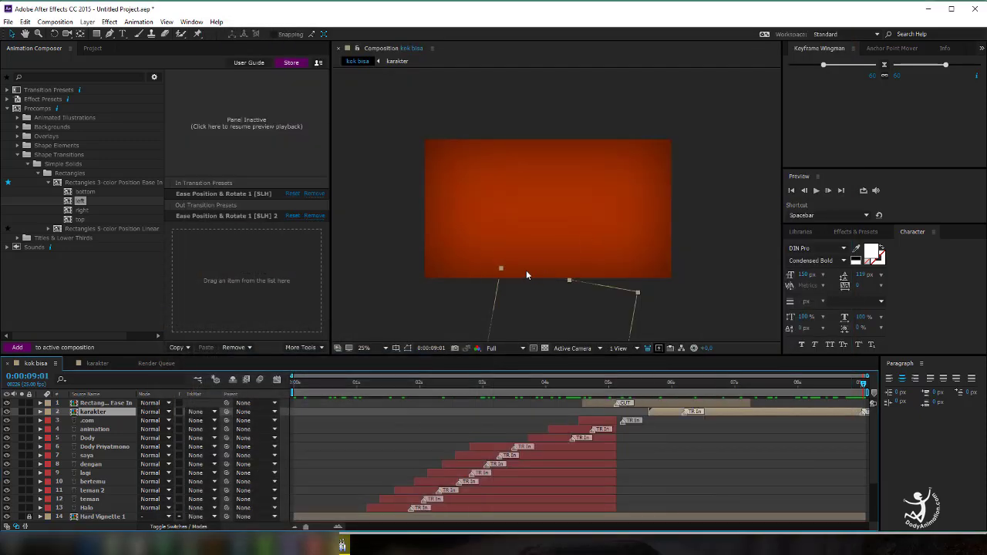